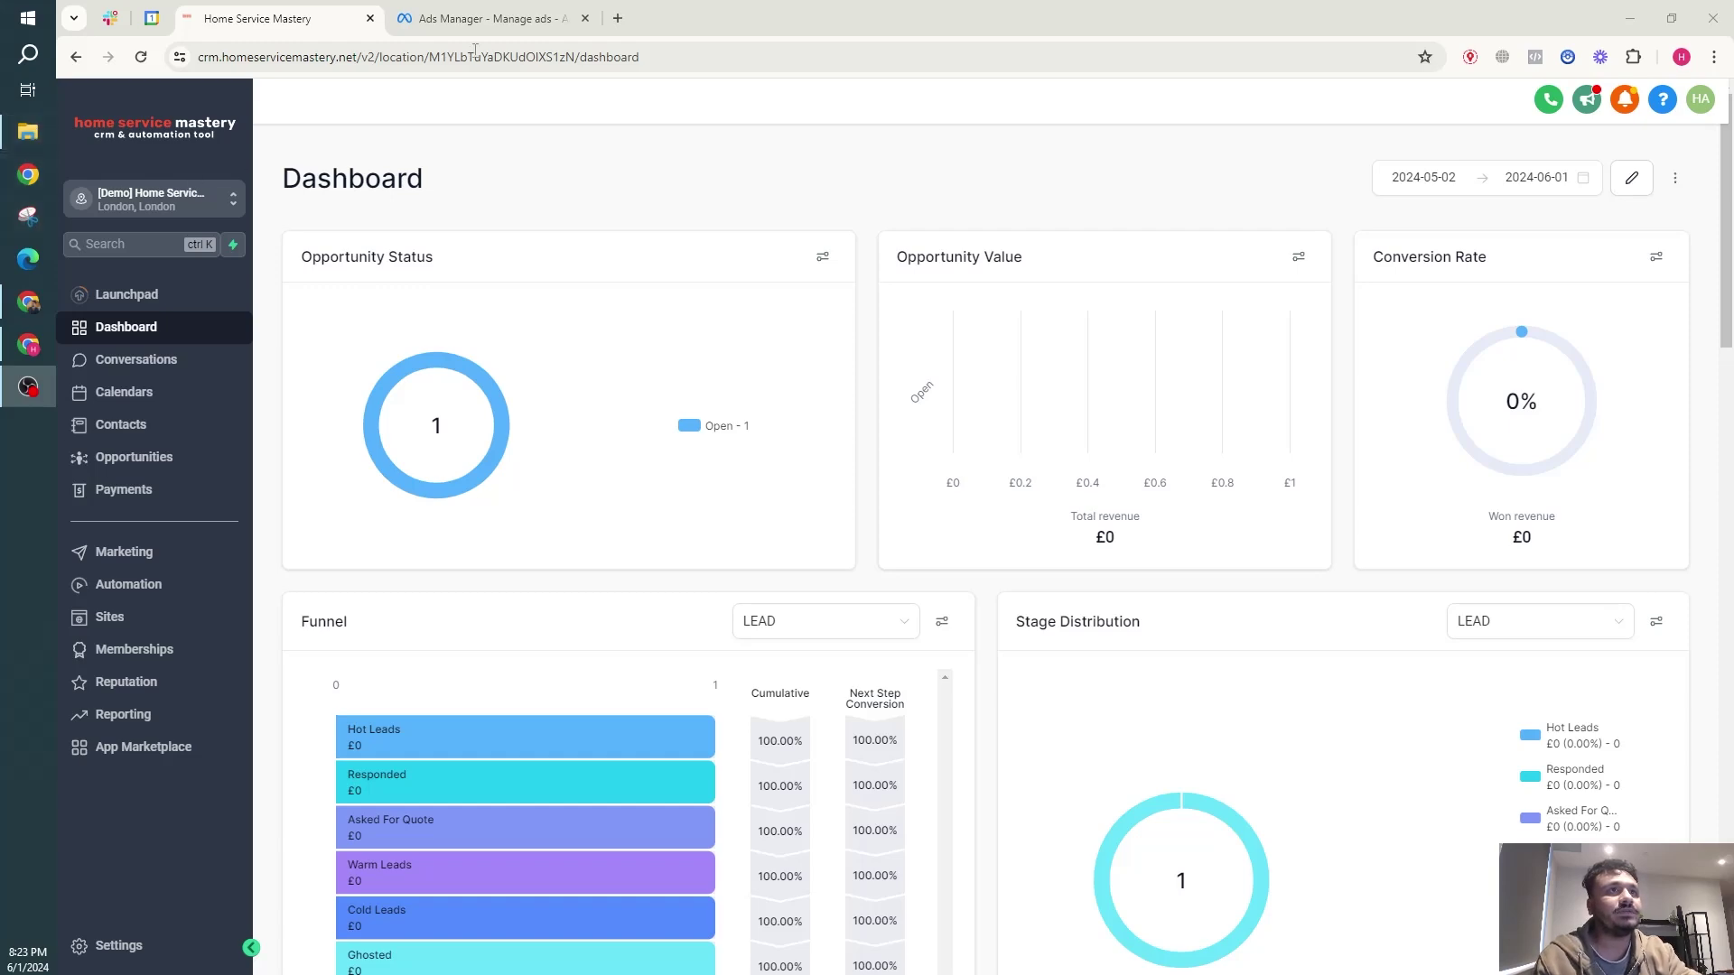
Step: Switch to Ads Manager to review the lead form selected for the Junk Rem 2024 video ad, and return to the CRM
left_click(488, 18)
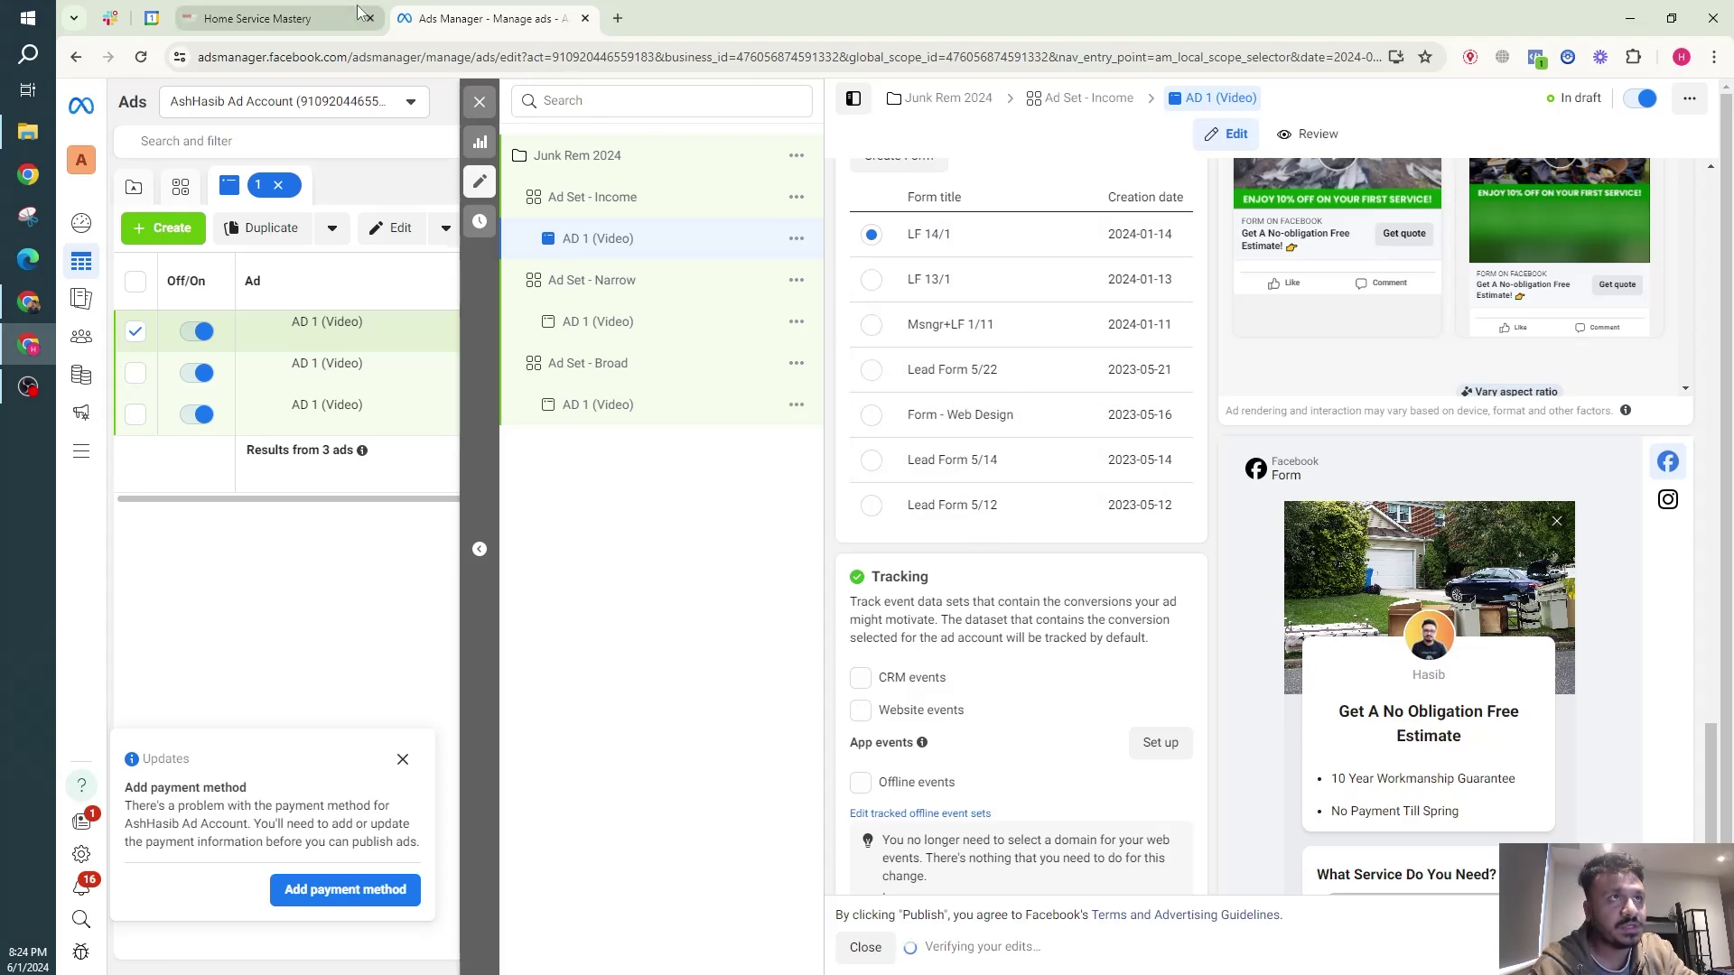
left_click(271, 18)
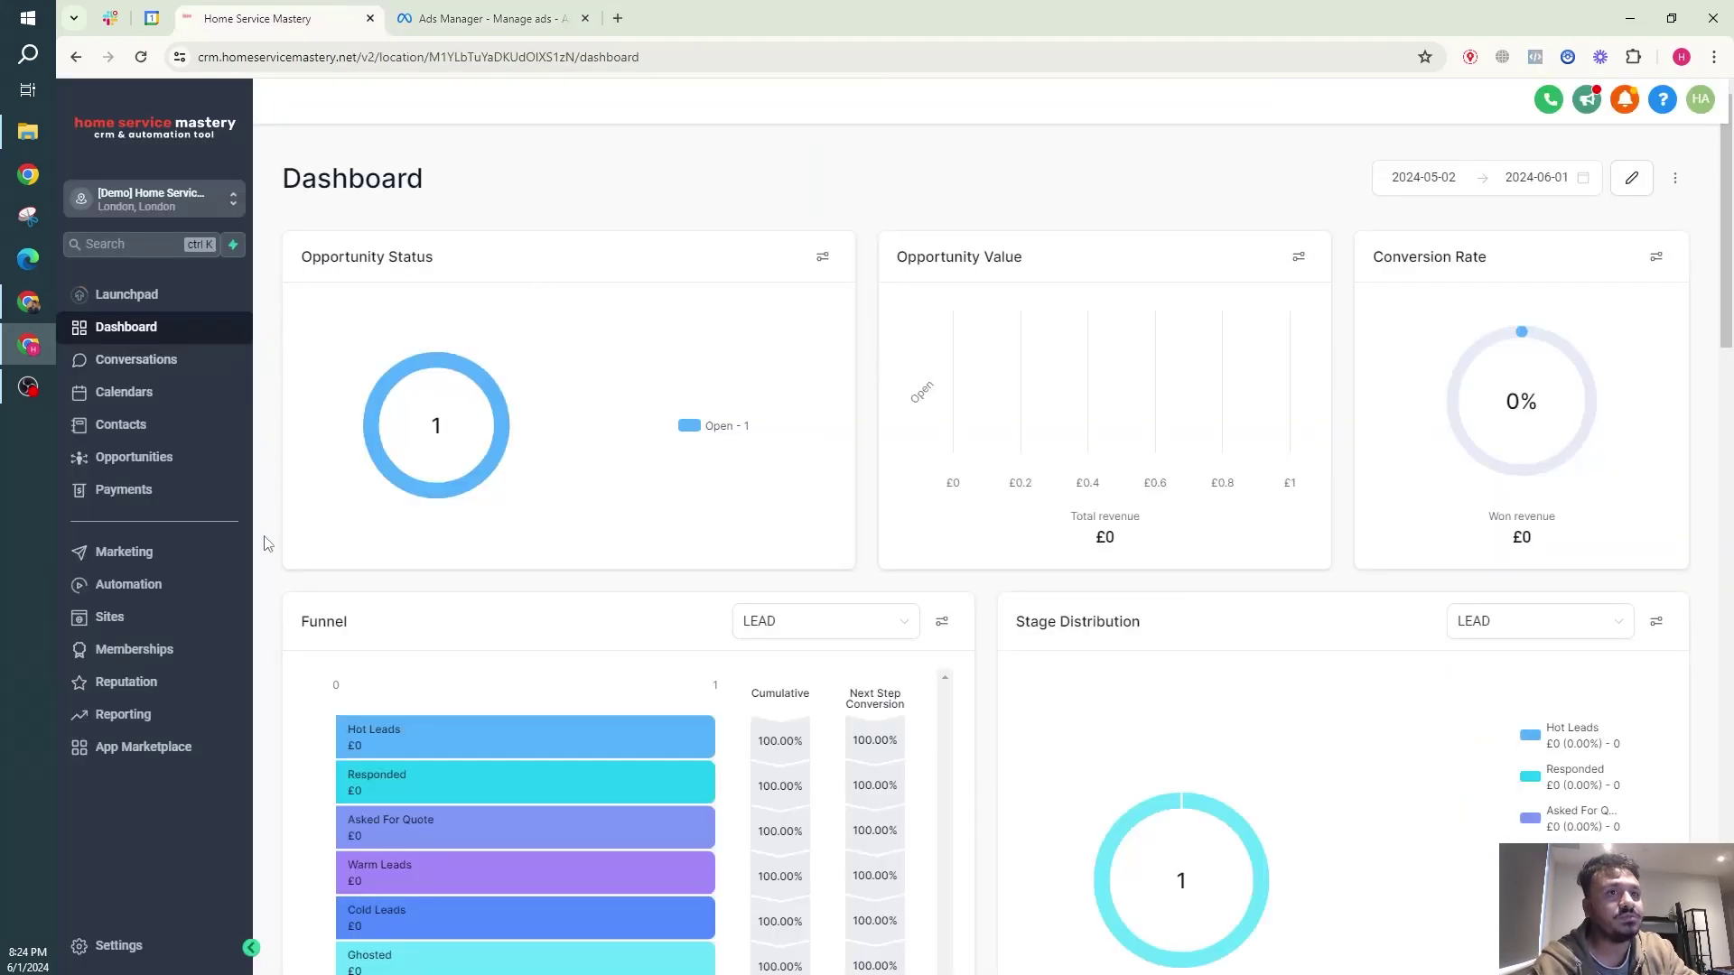
Step: Open the Integrations page in the CRM location's settings
left_click(118, 946)
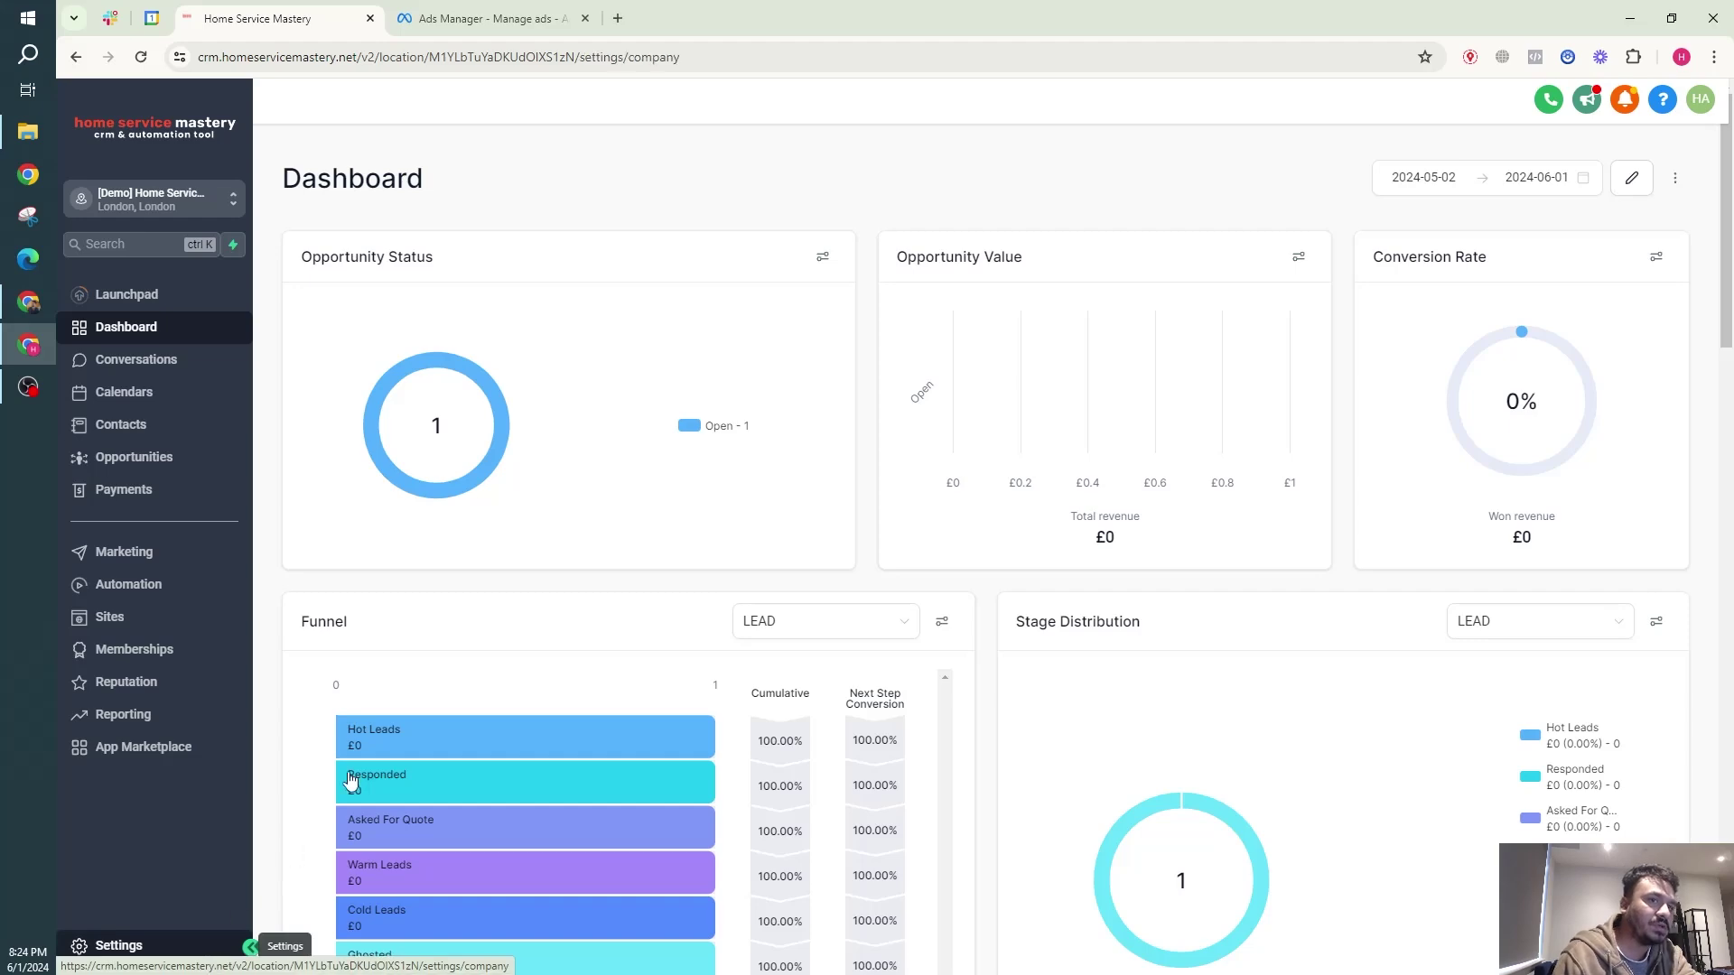
scroll(127, 722, "down", 1)
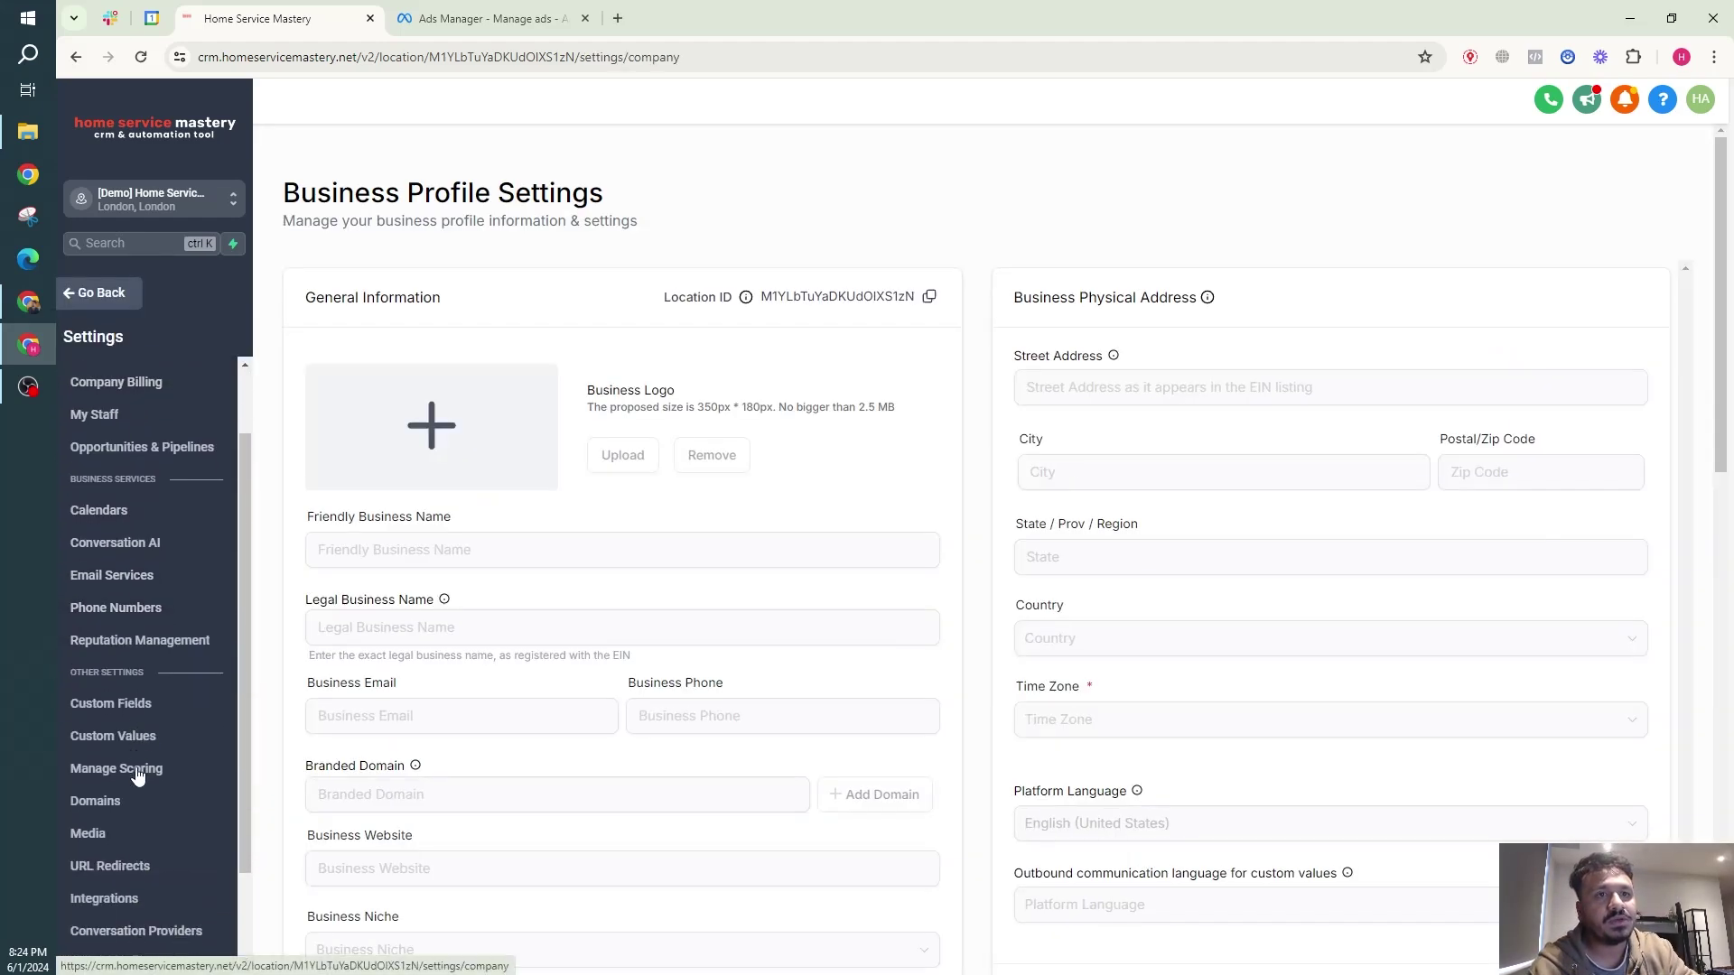
scroll(136, 650, "down", 1)
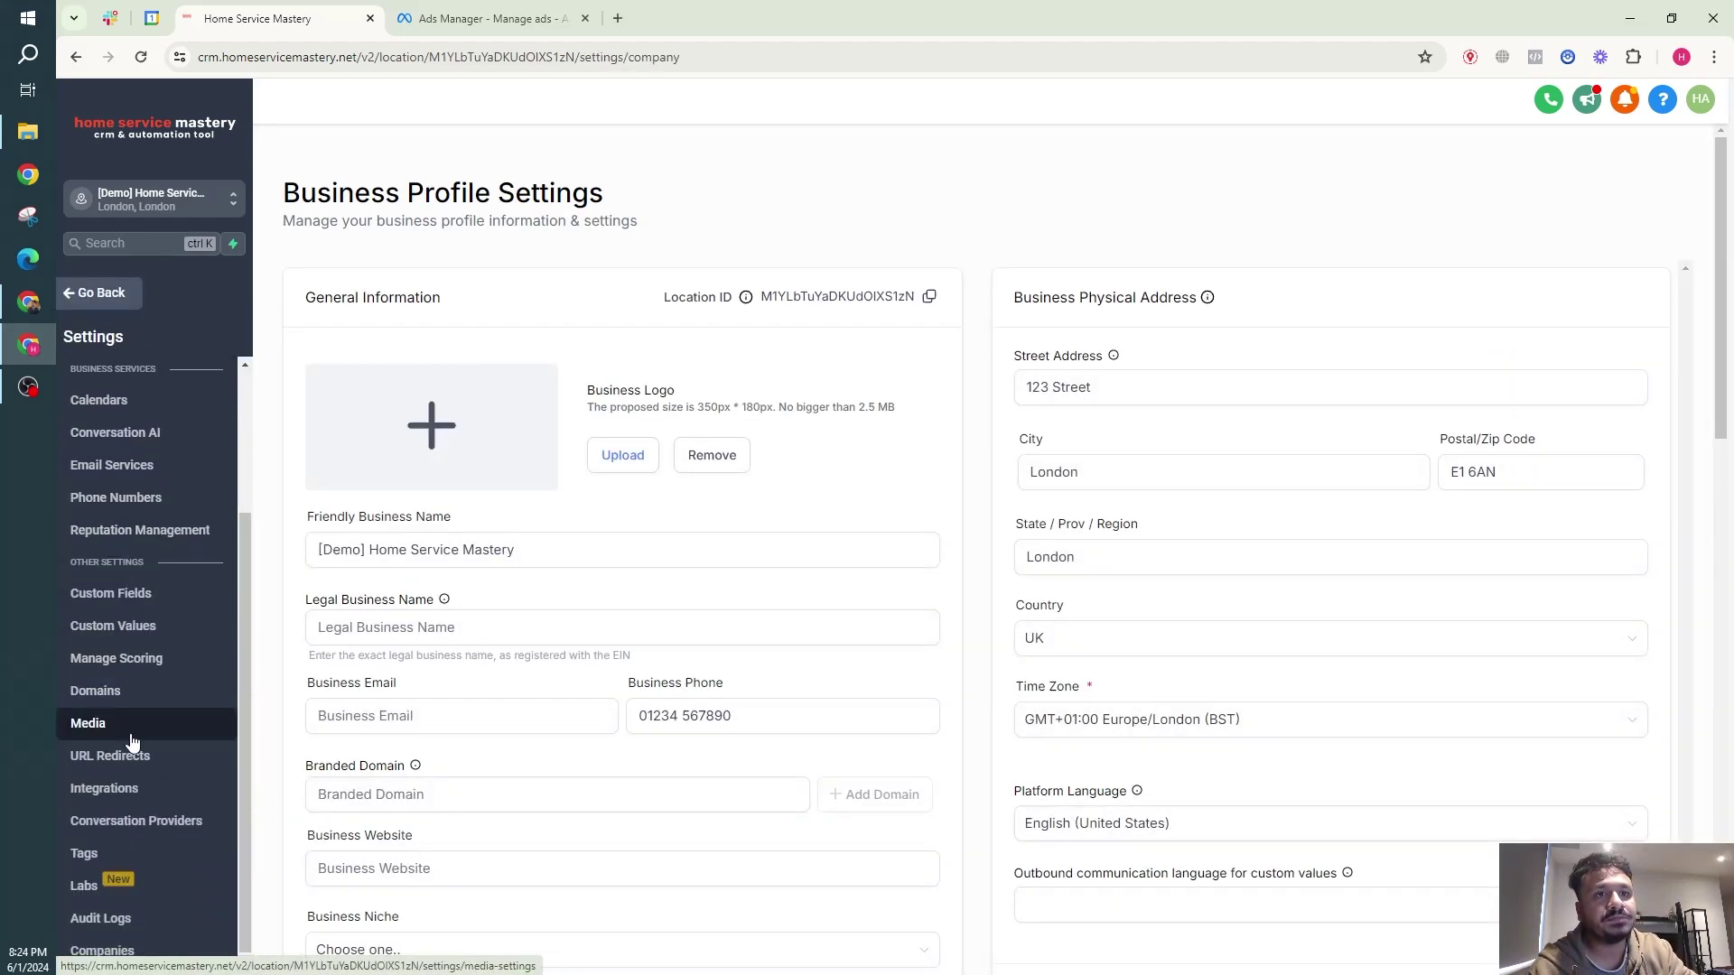
left_click(122, 789)
Step: Connect the Facebook account to the CRM location, linking the preselected Facebook page together with its Instagram account
left_click(838, 339)
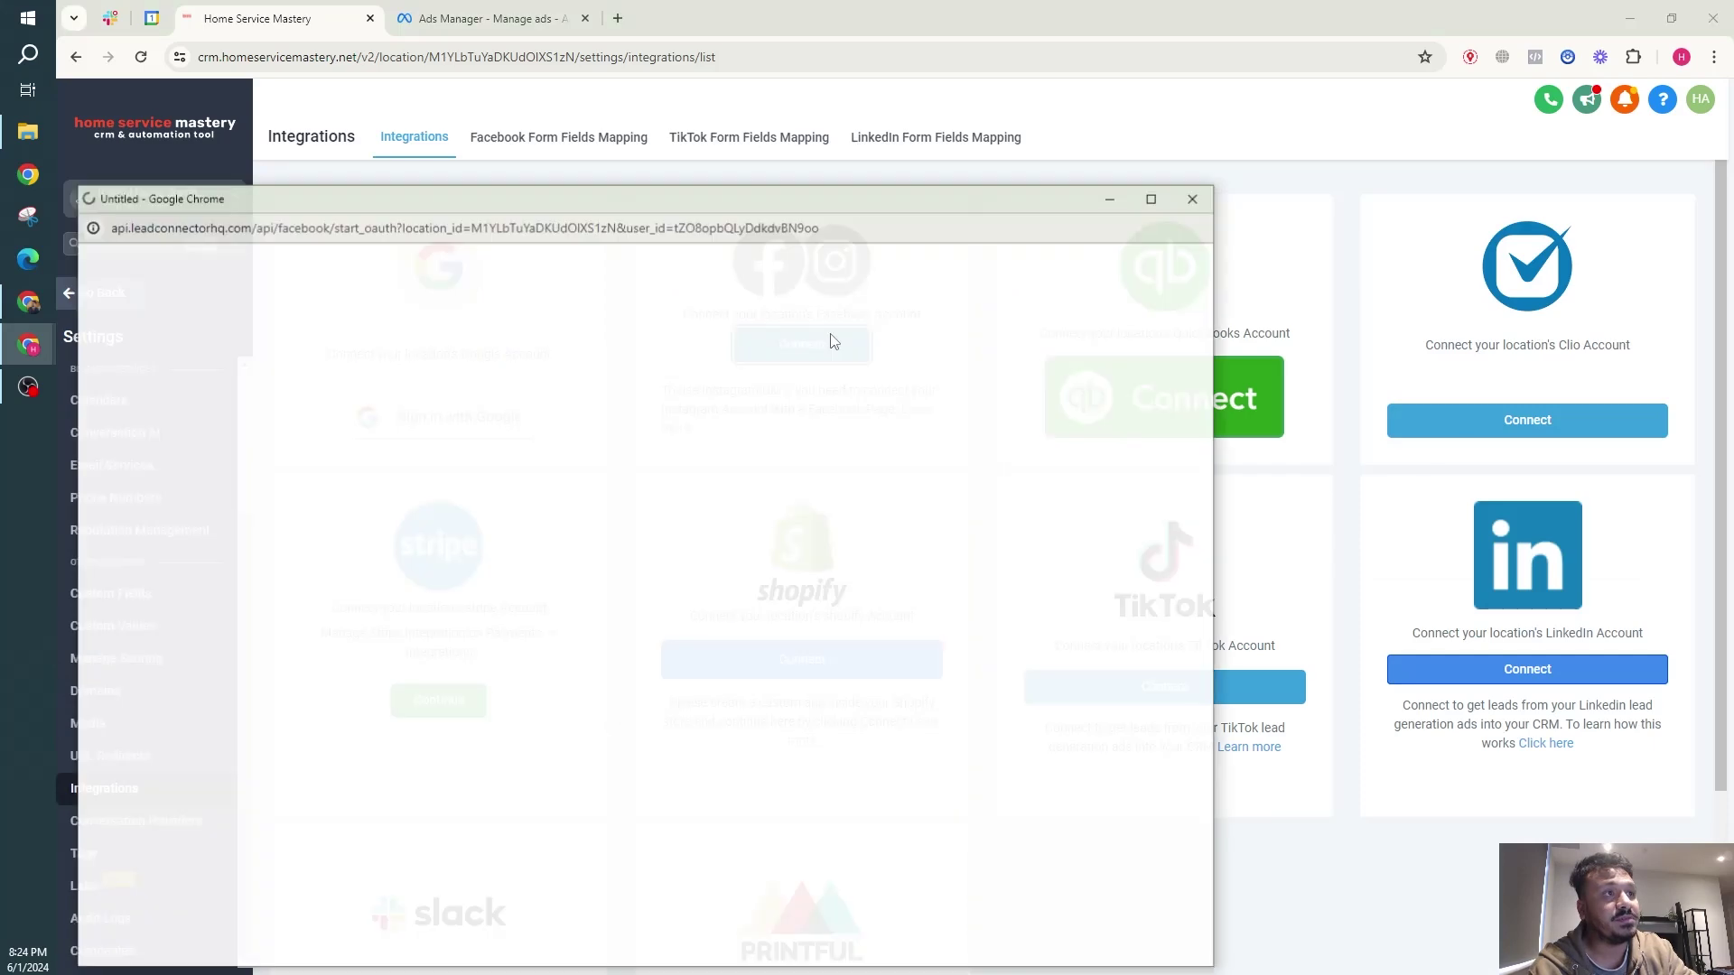
left_click_drag(885, 197, 1092, 129)
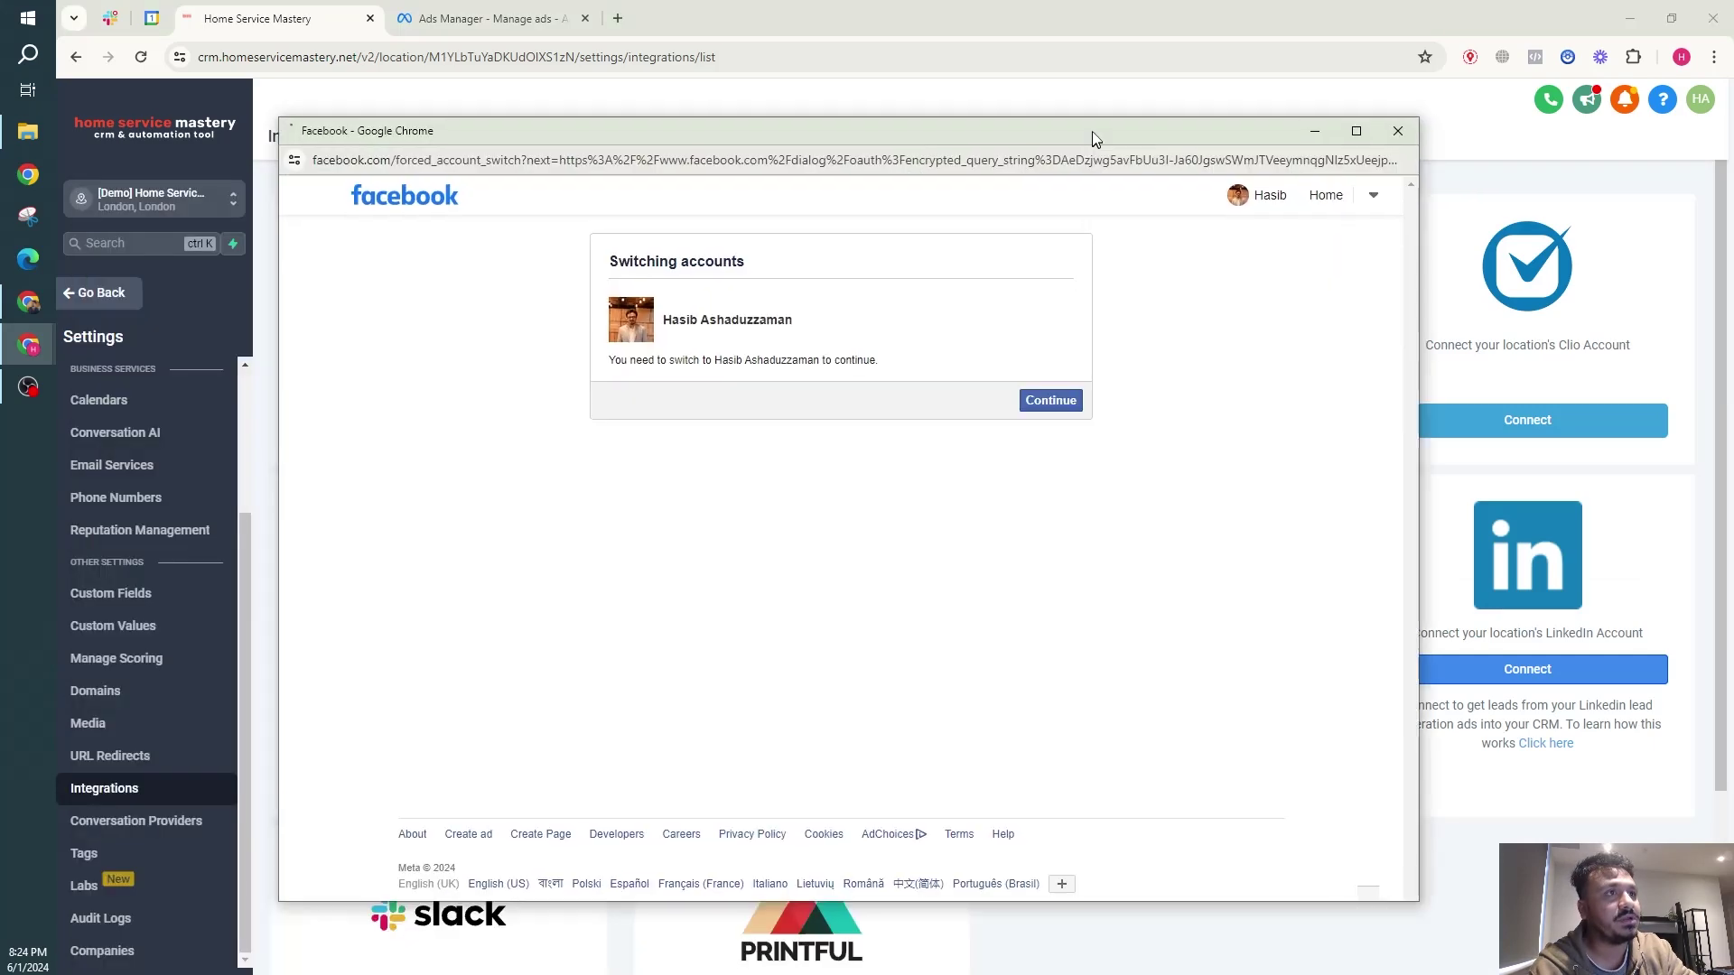
left_click(1024, 398)
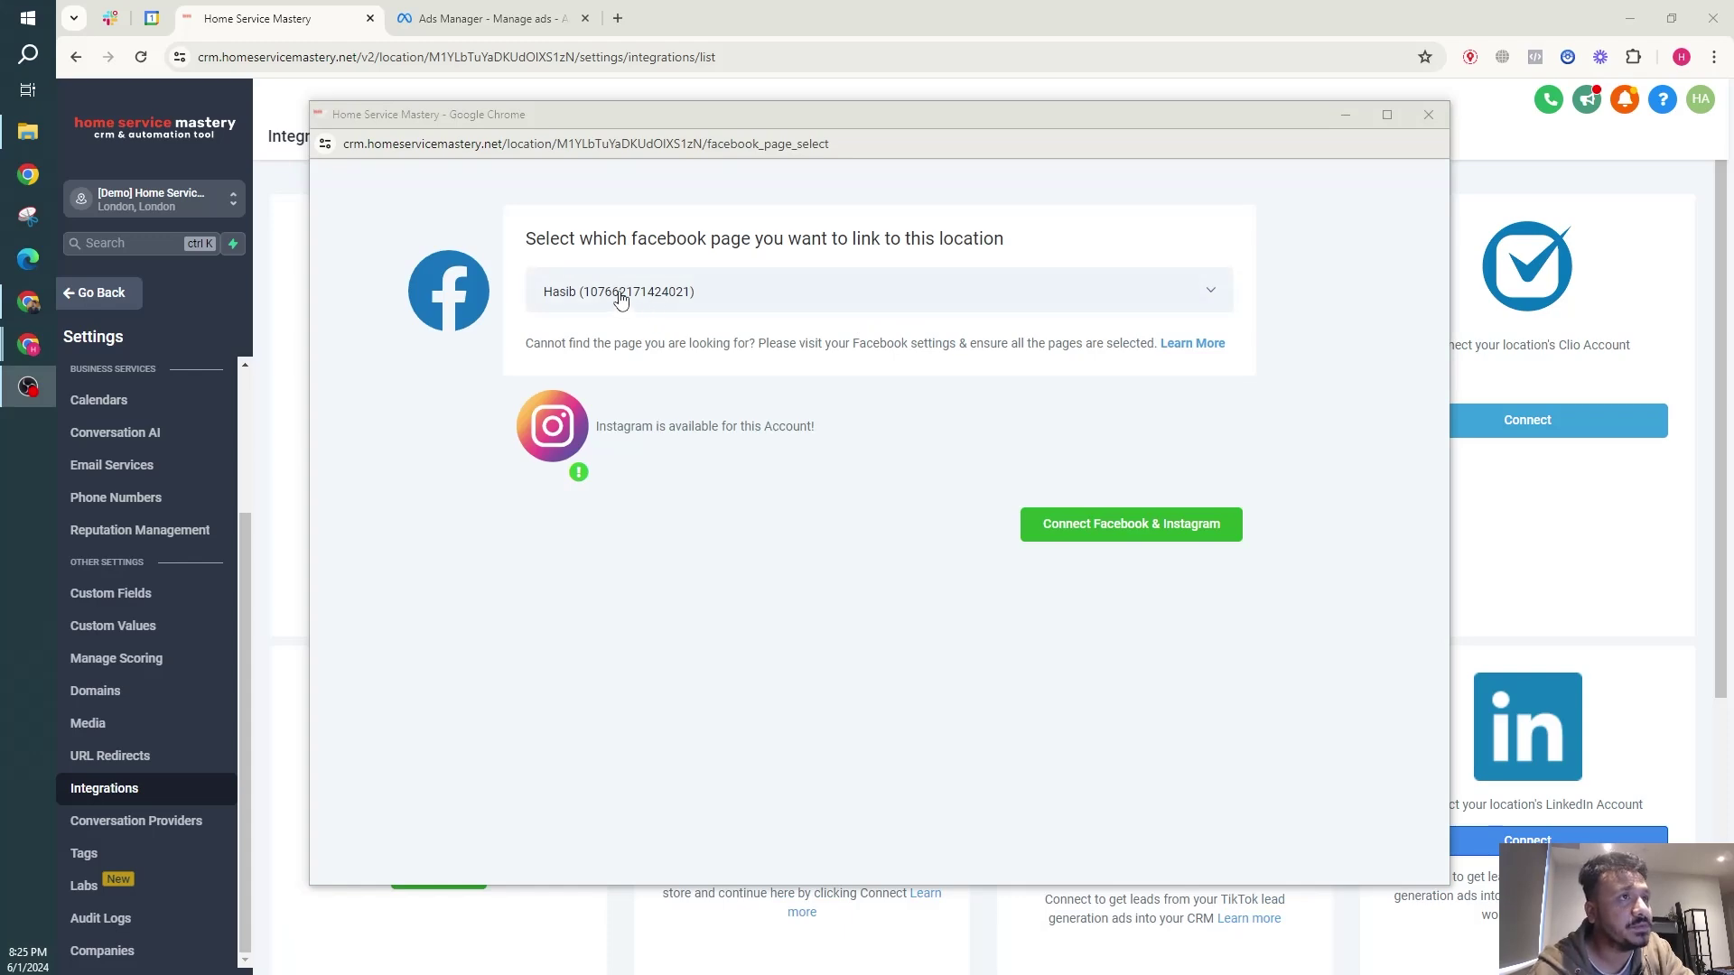
left_click(1163, 524)
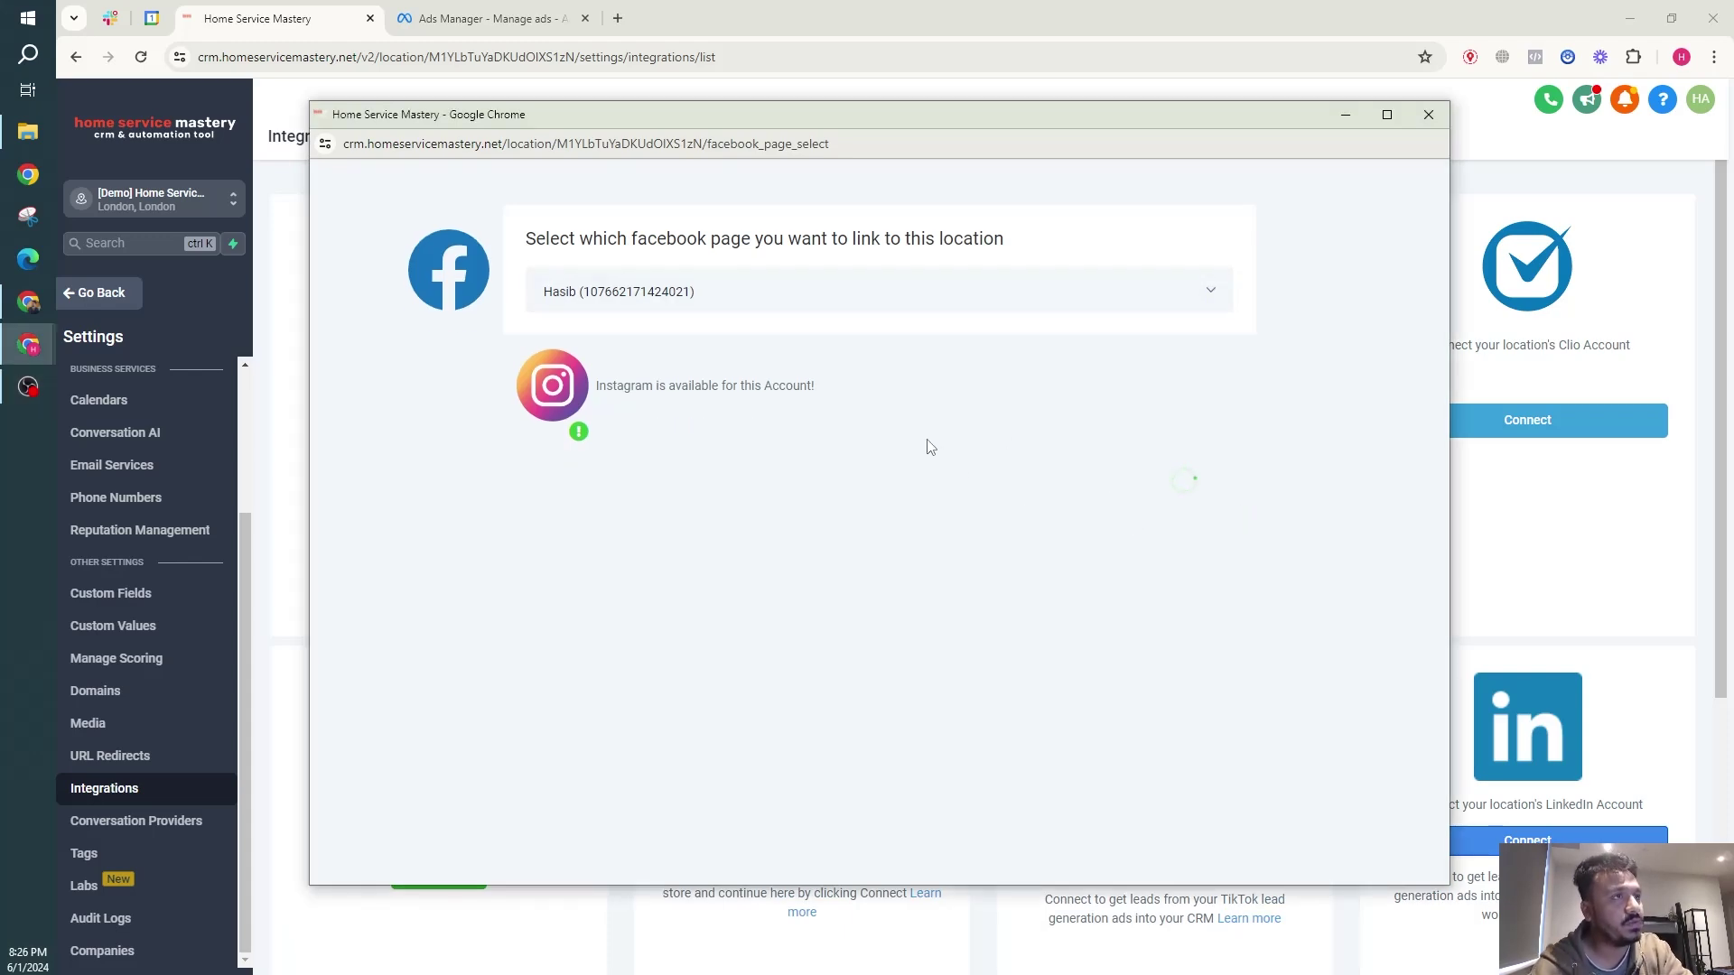
Step: Open the Facebook form fields mapping and compare its form names with the ad's lead form in Ads Manager
left_click(531, 138)
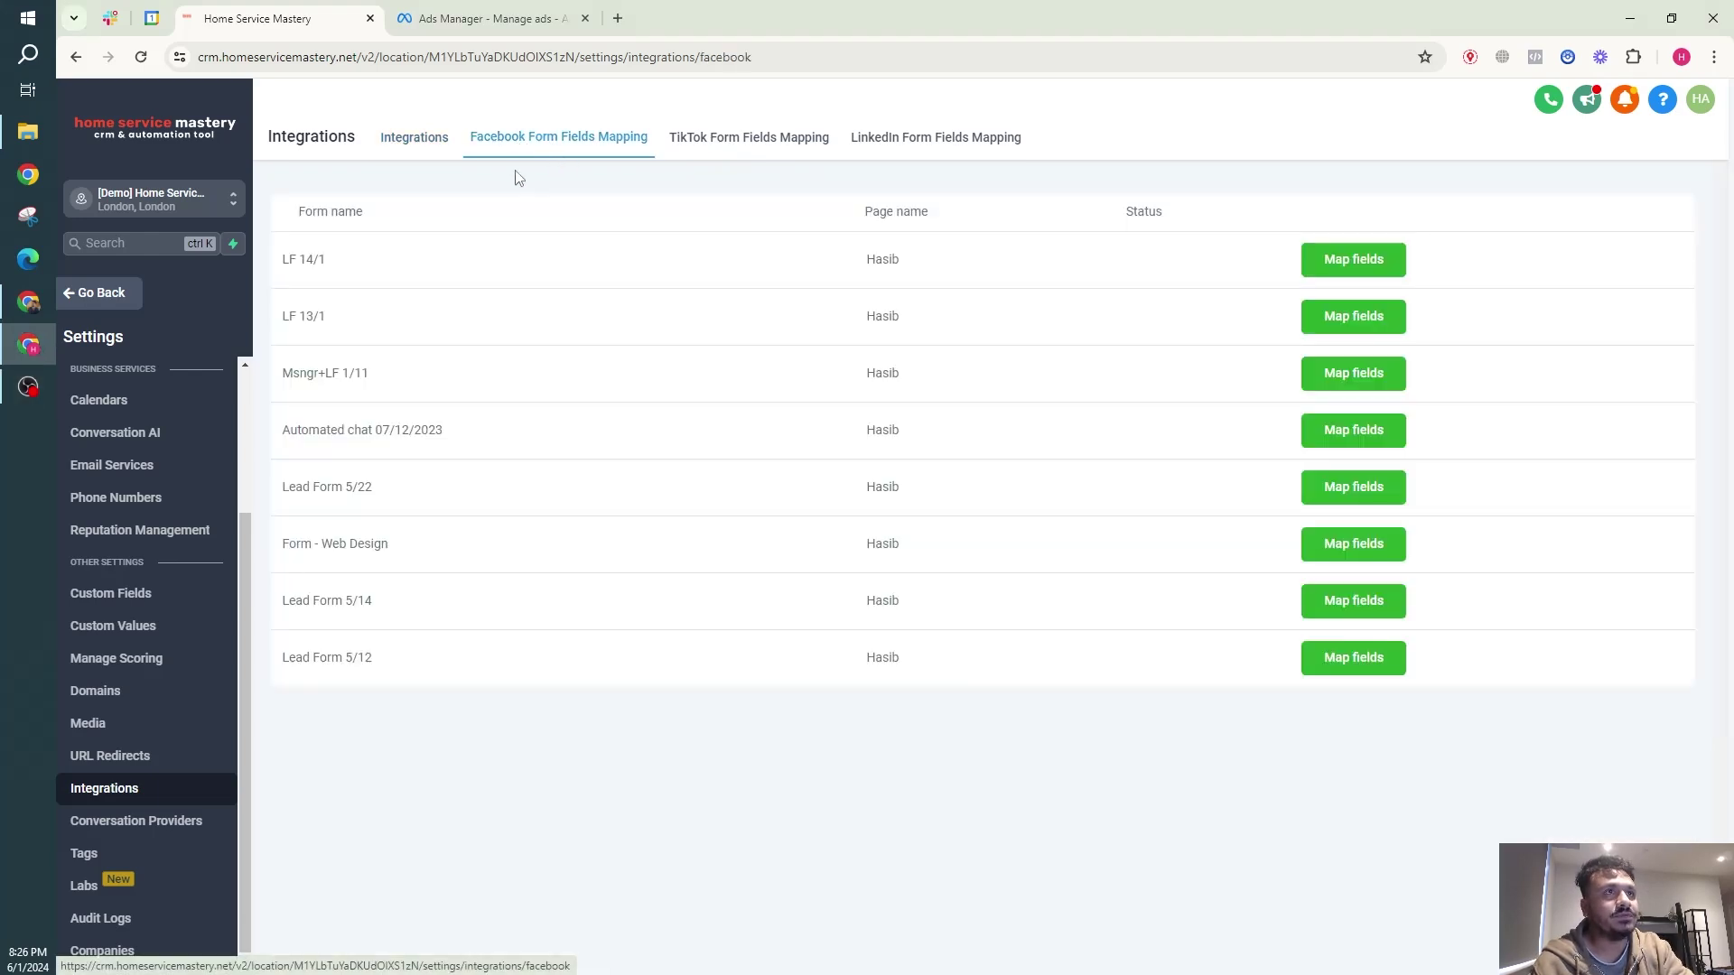
left_click(452, 12)
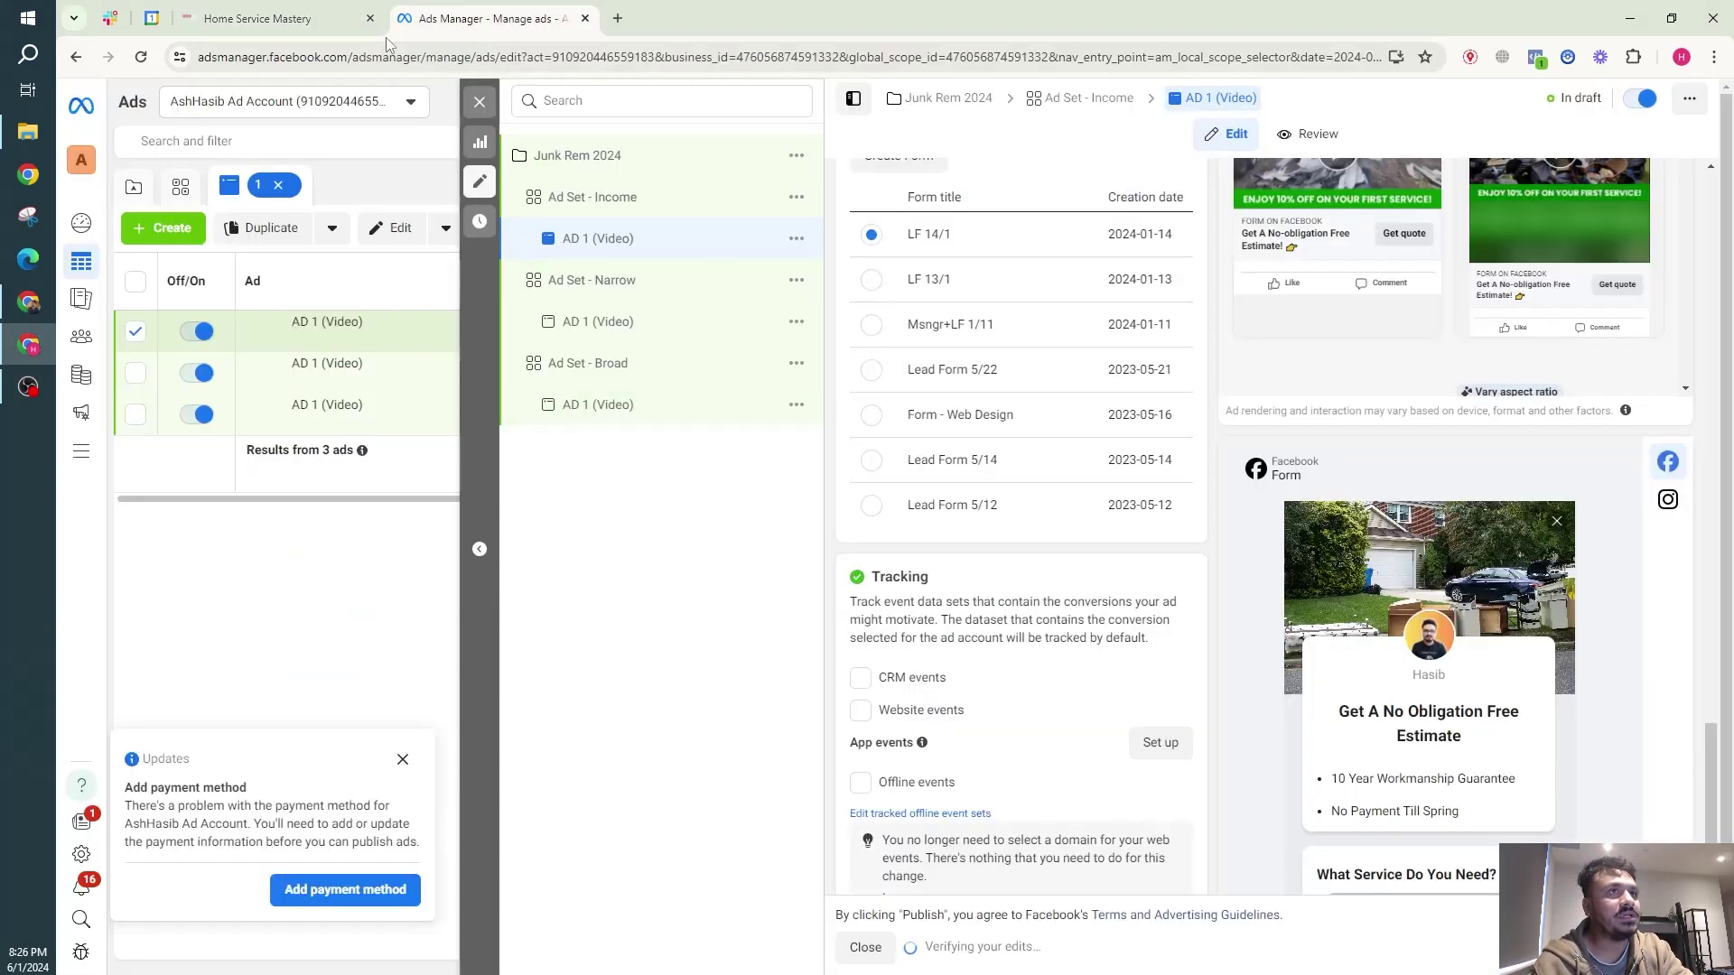
left_click(262, 18)
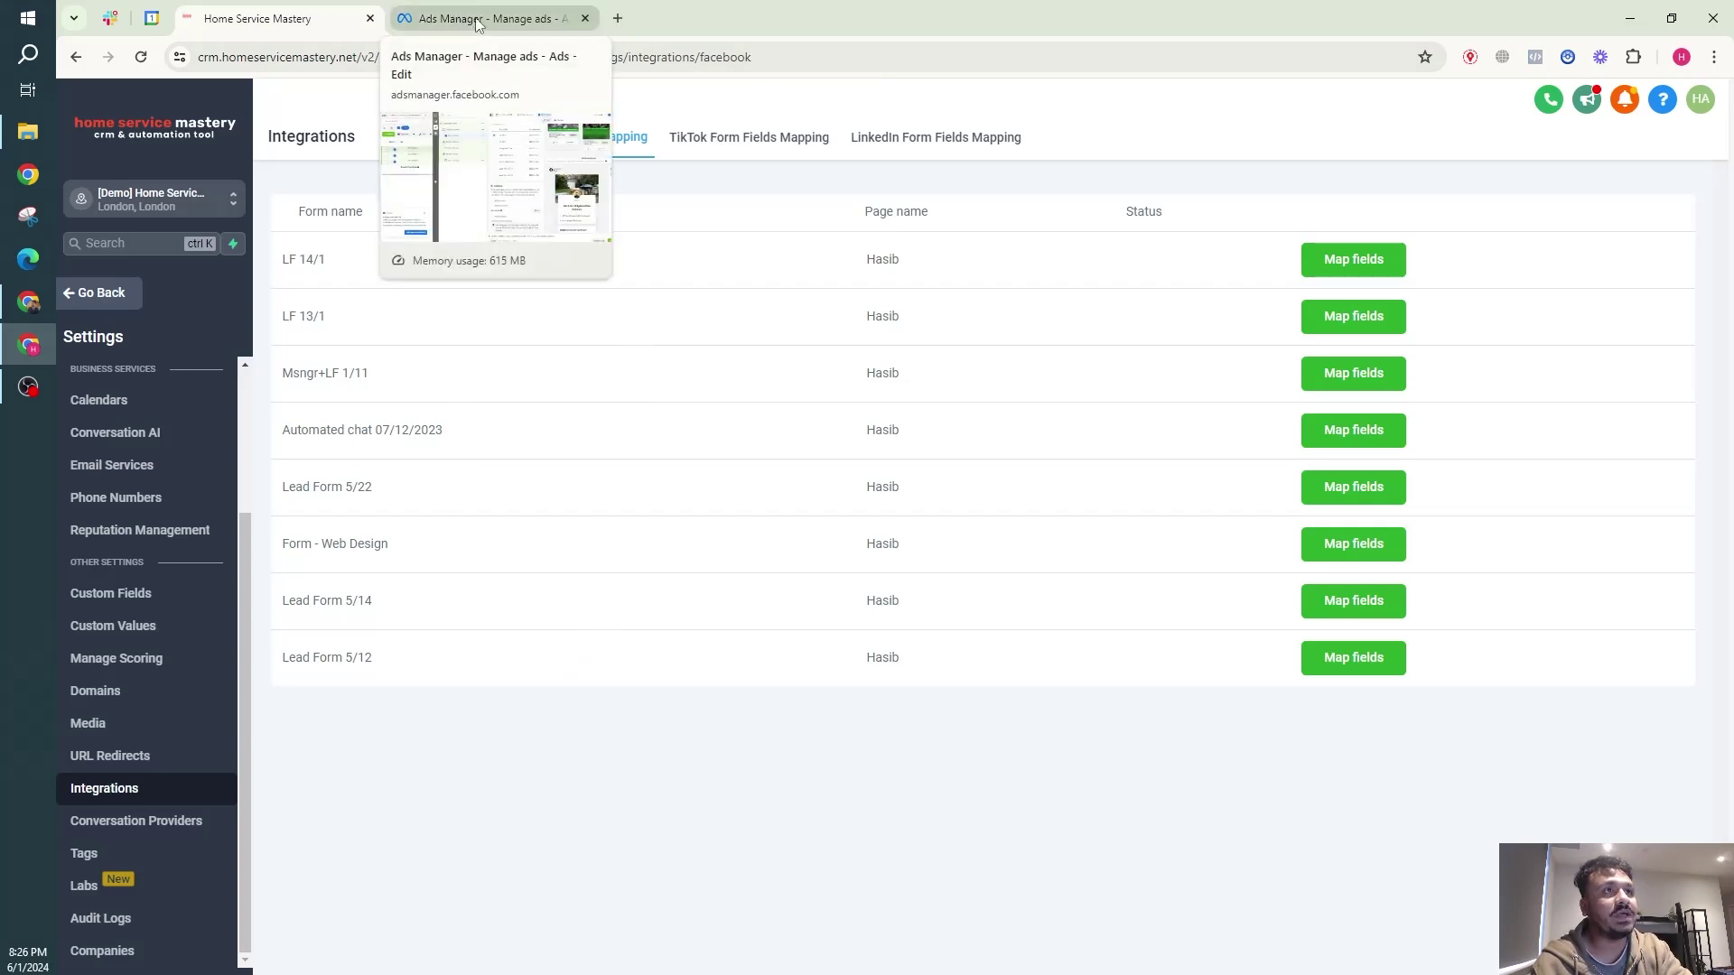
left_click(569, 18)
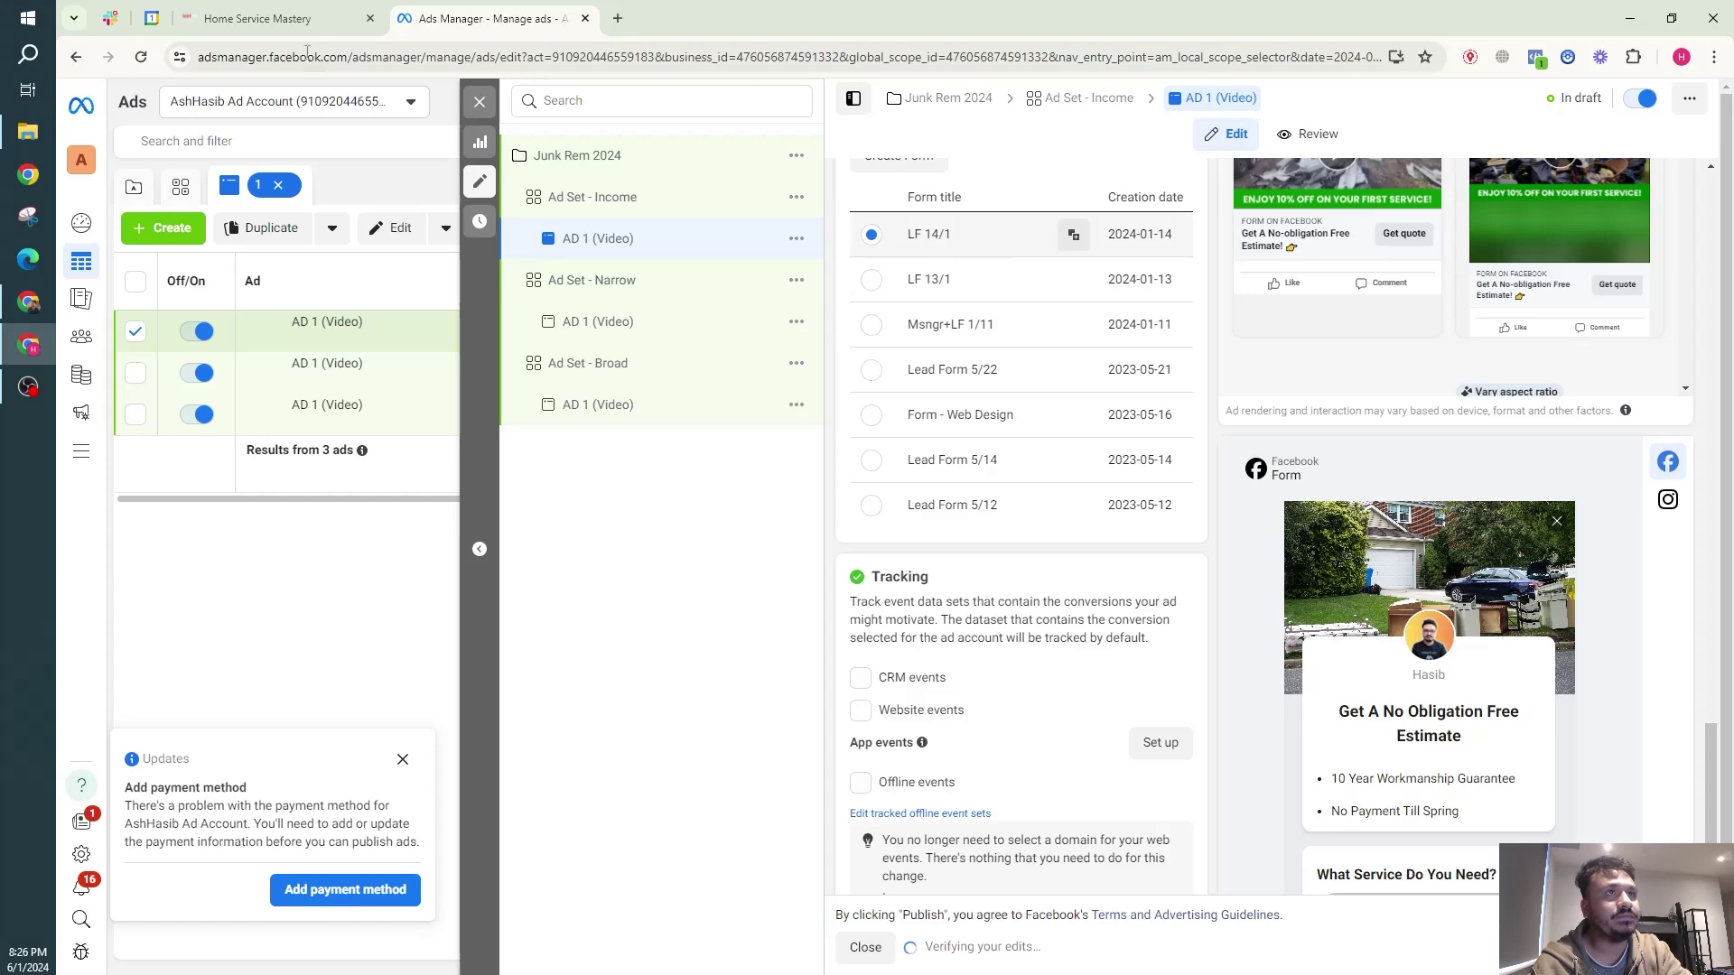
key("ctrl+shift+Tab")
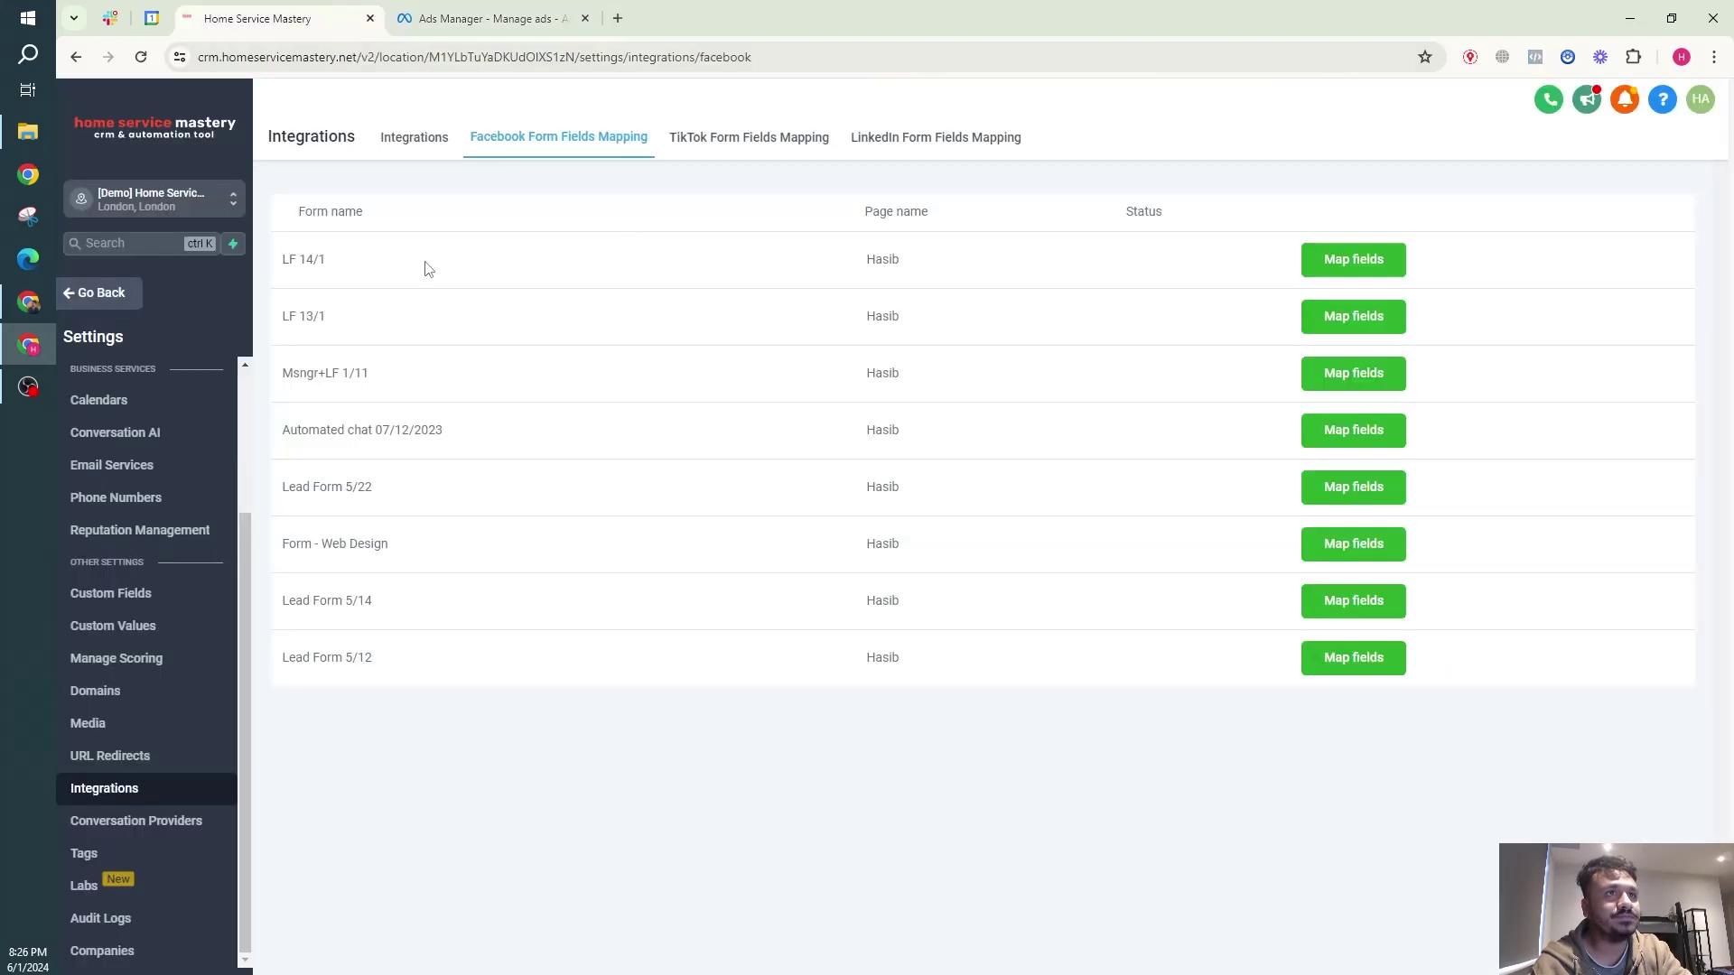
Step: Review the field mapping of the LF 14/1 form and save it with only full name, email and phone number mapped
left_click(1355, 261)
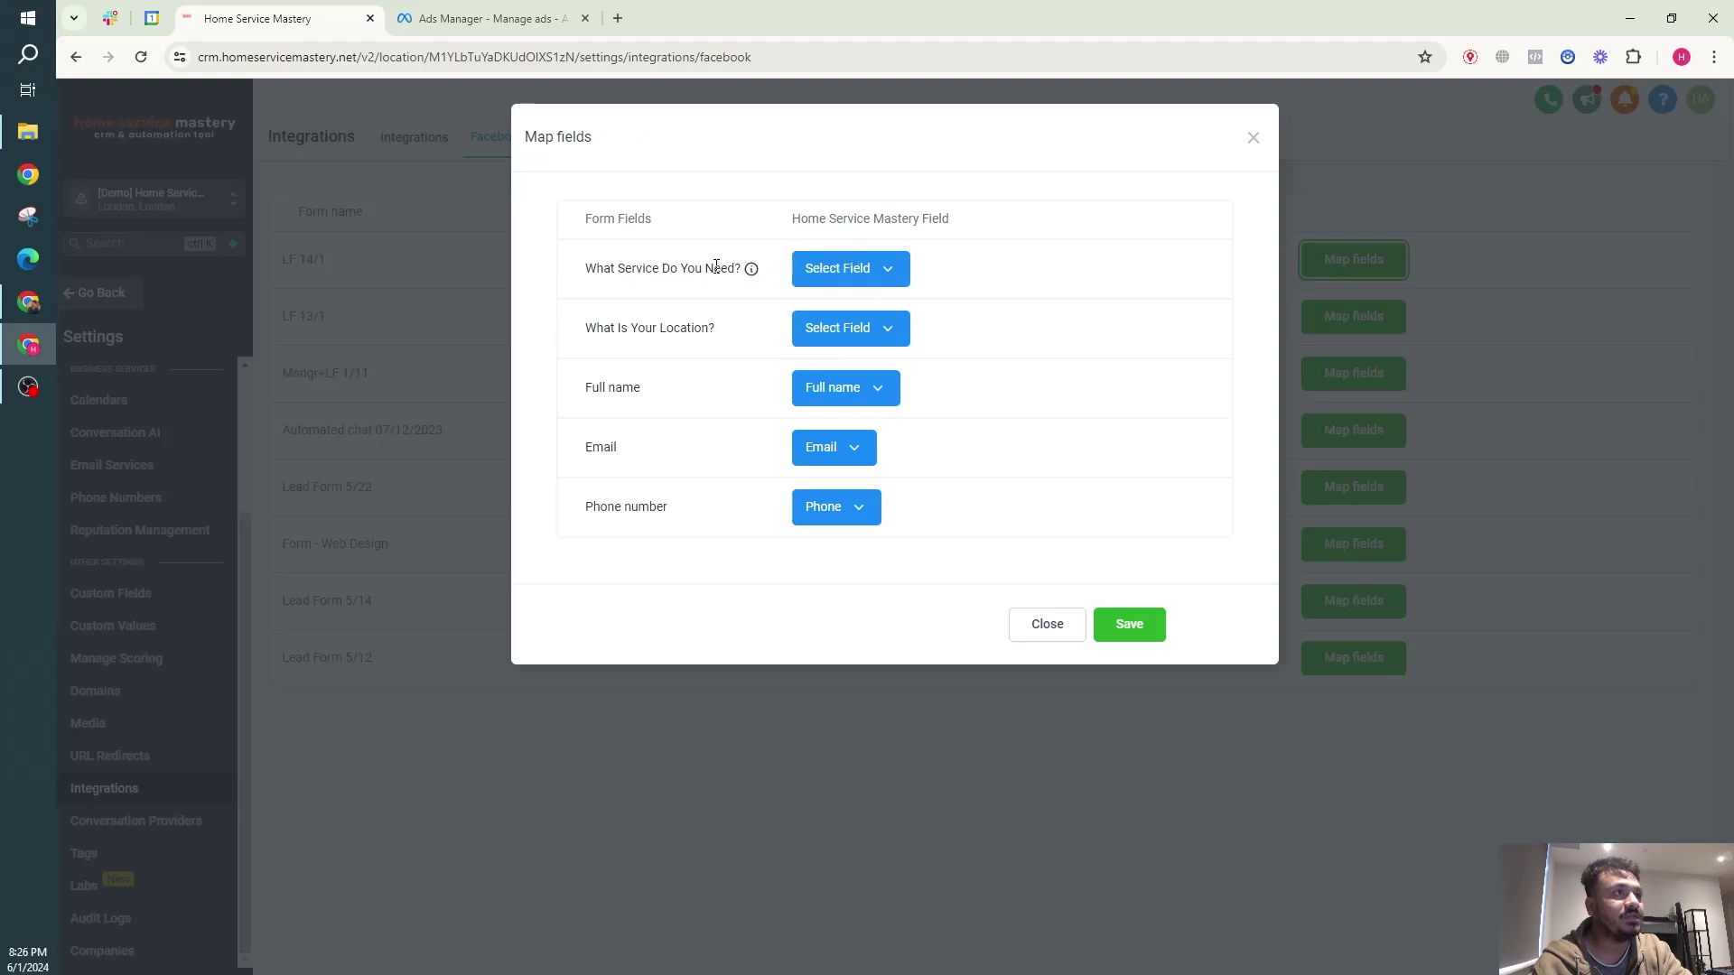
triple_click(621, 270)
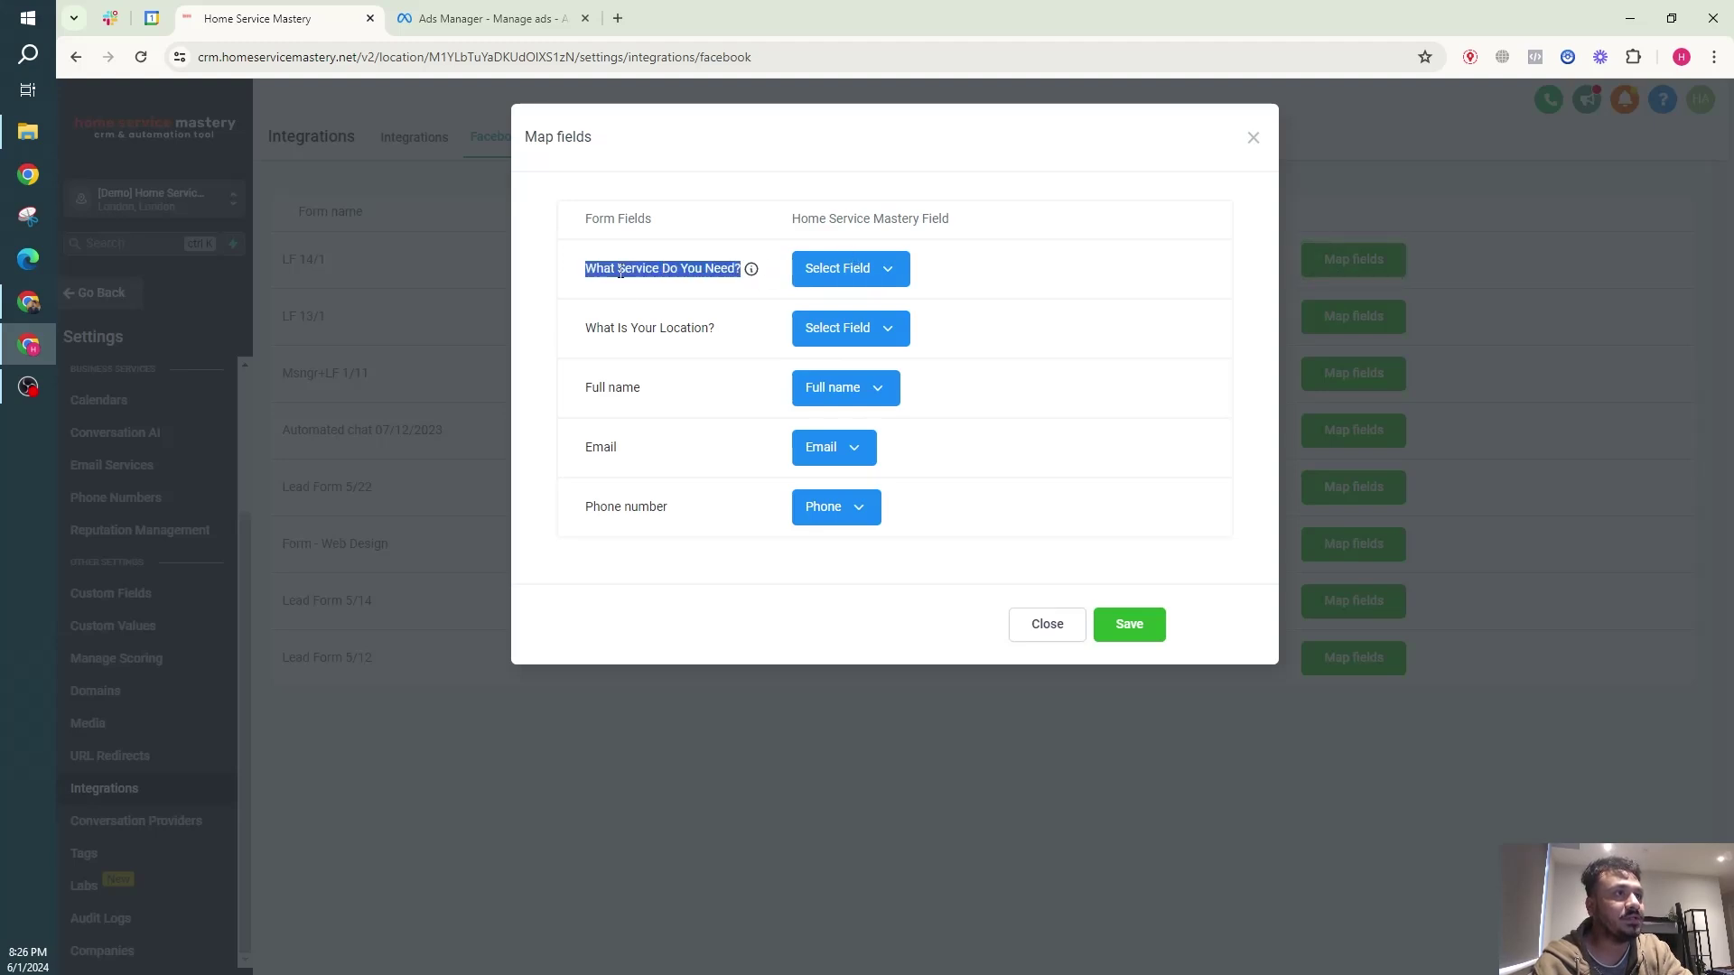
left_click(691, 270)
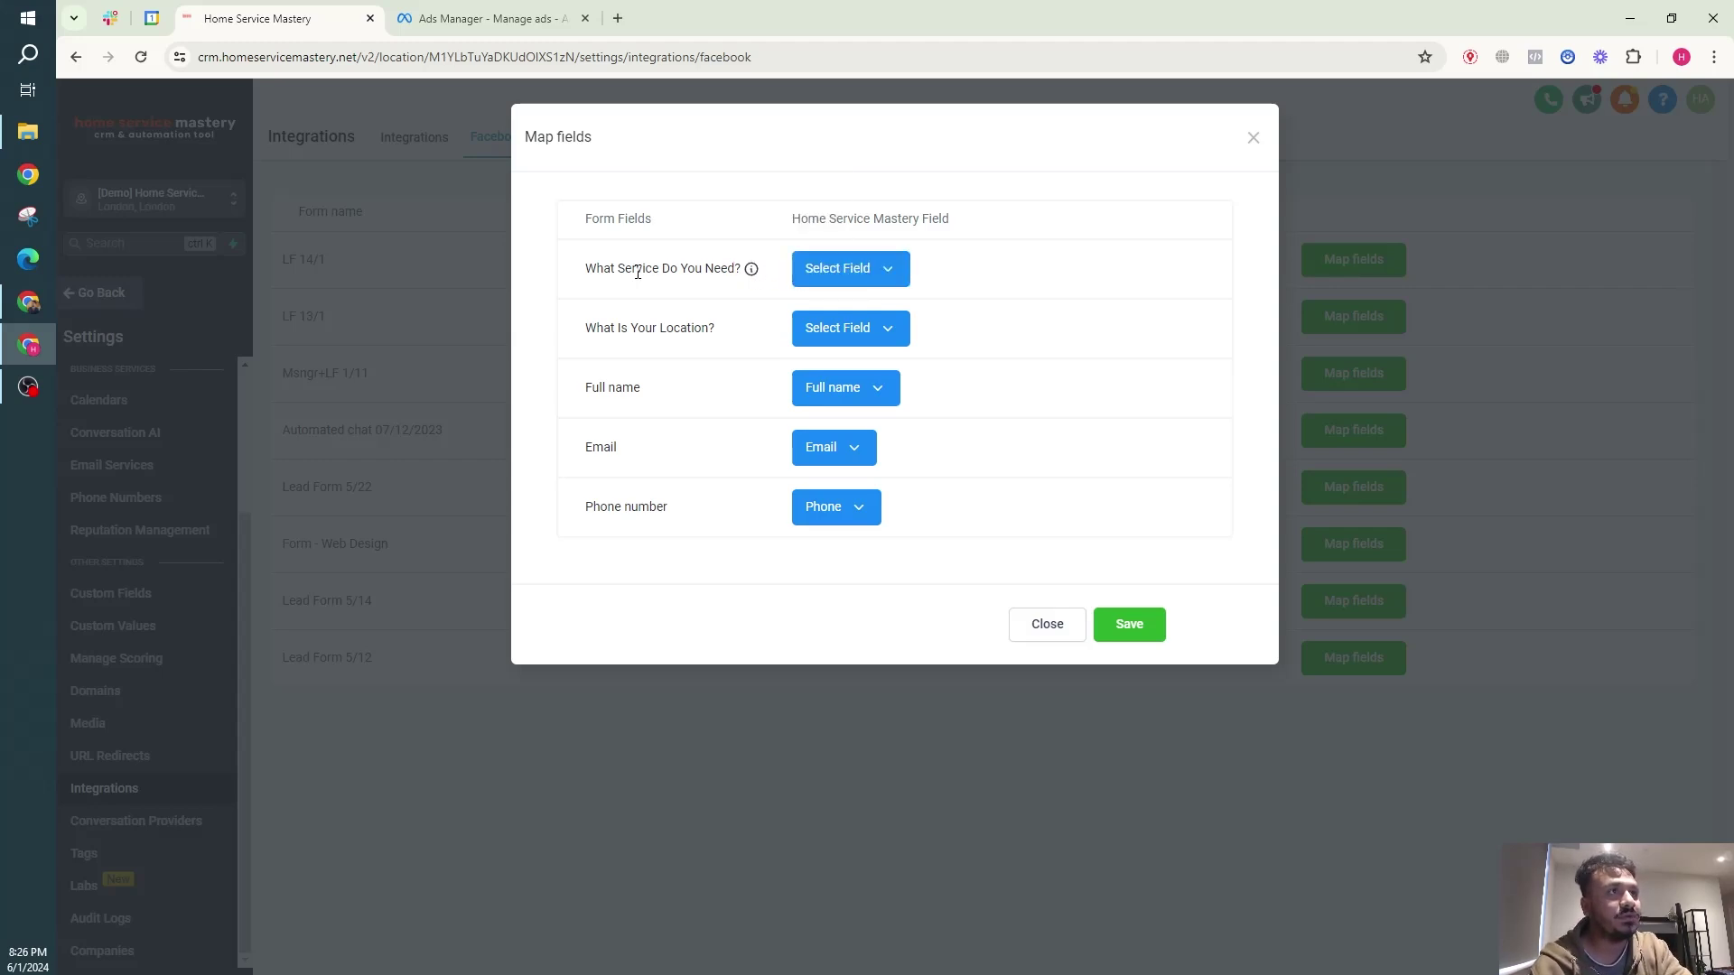
left_click(833, 270)
scroll(875, 389, "down", 3)
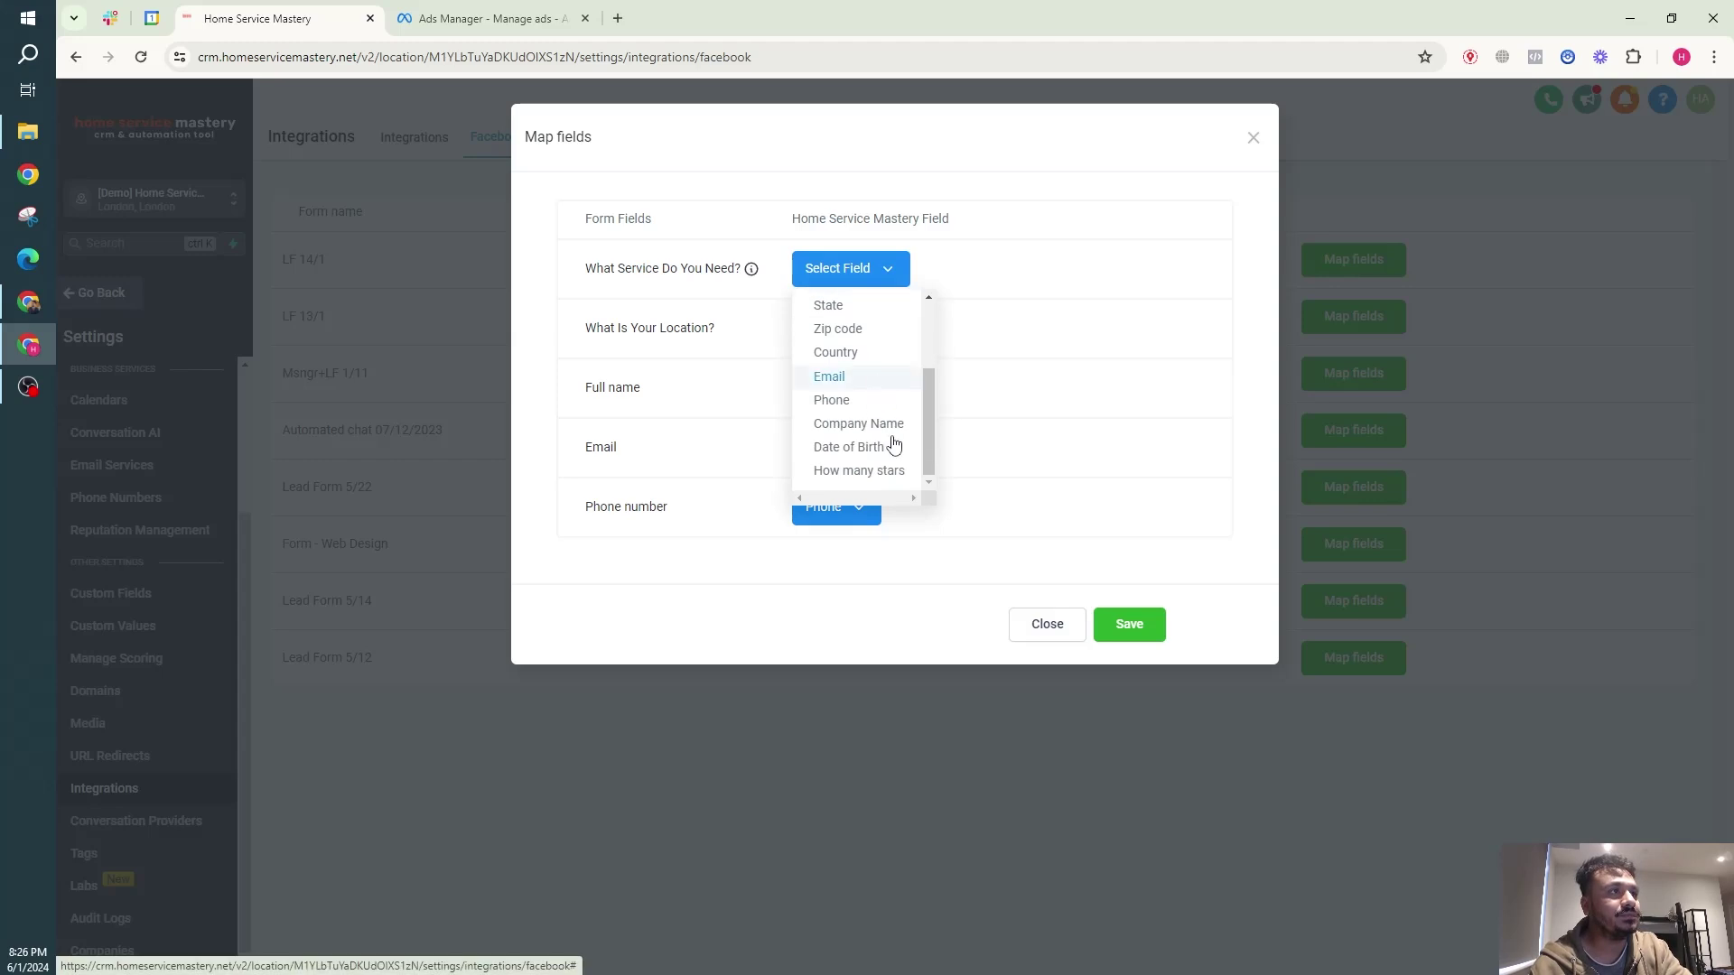
left_click(913, 272)
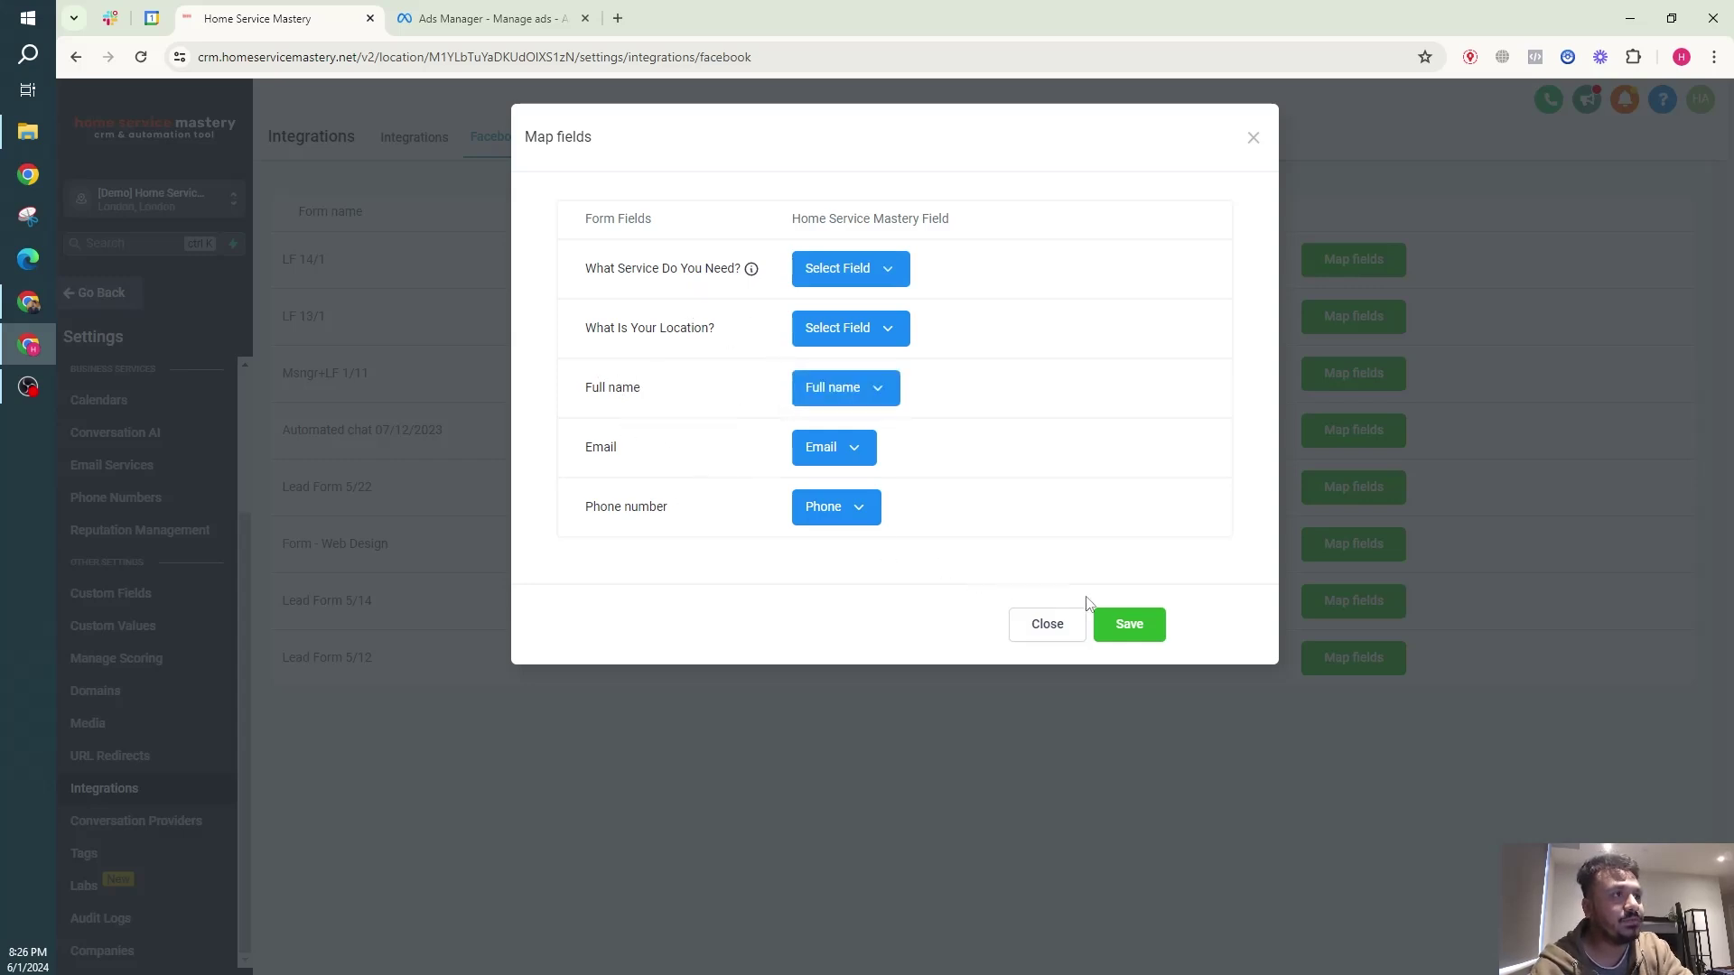
left_click(1126, 624)
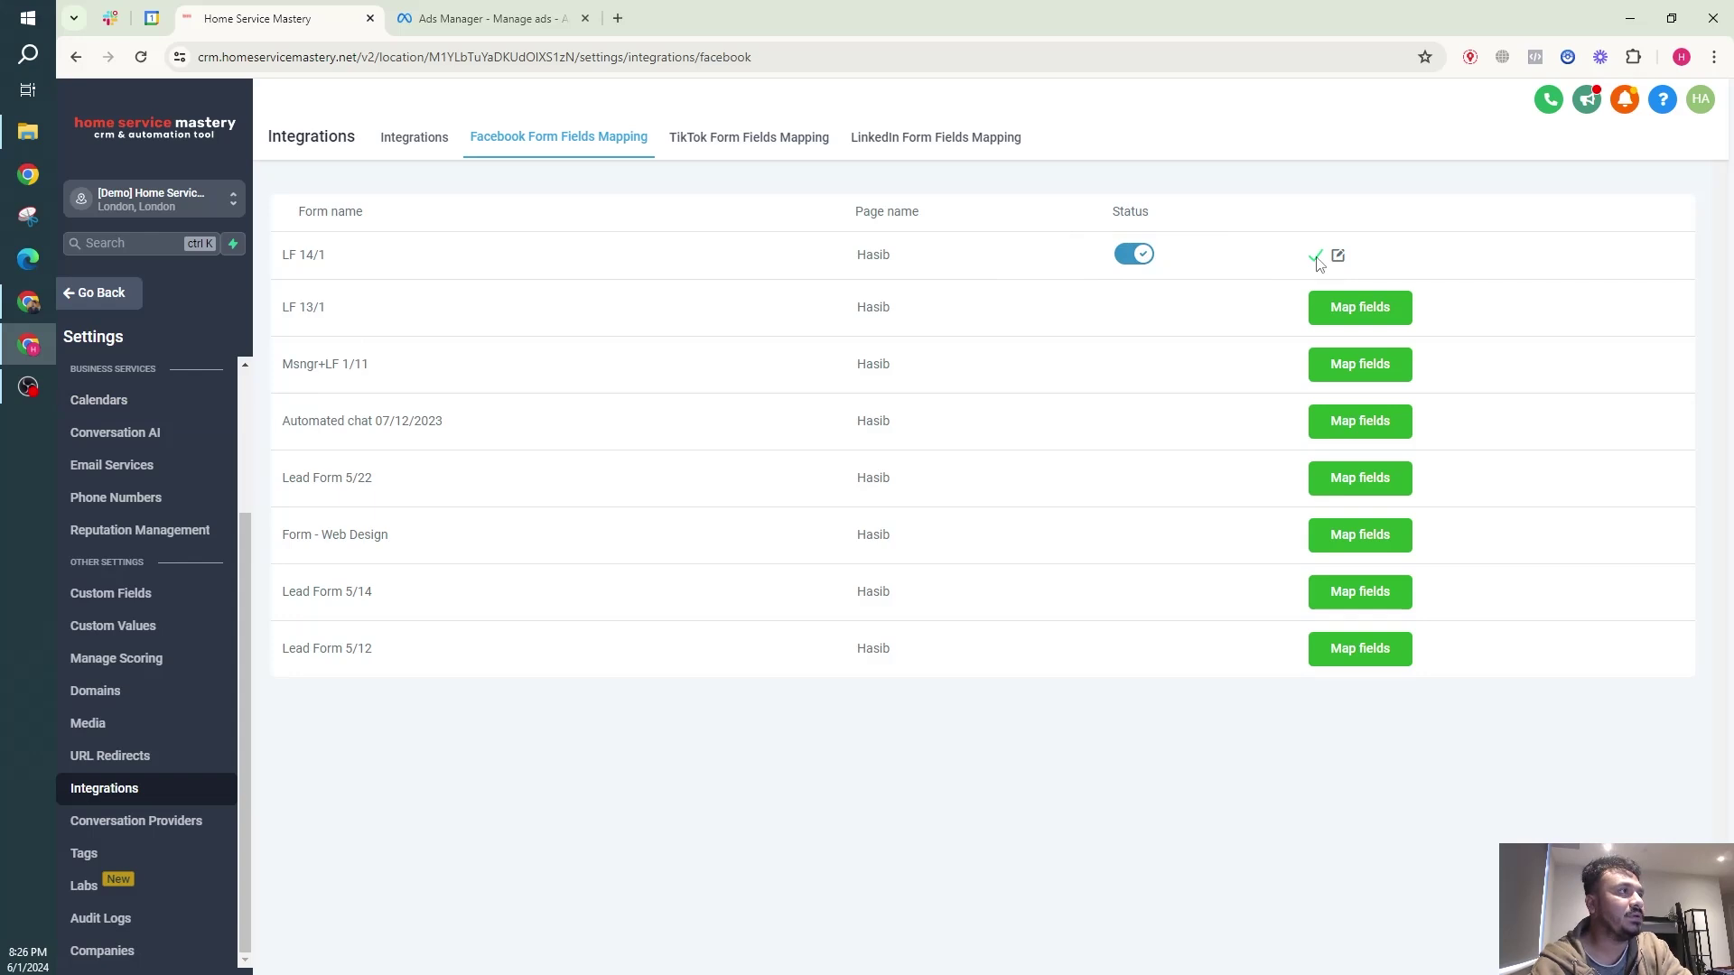
Step: Create a new automation workflow from scratch inside the Automation Tutorials folder
left_click(133, 292)
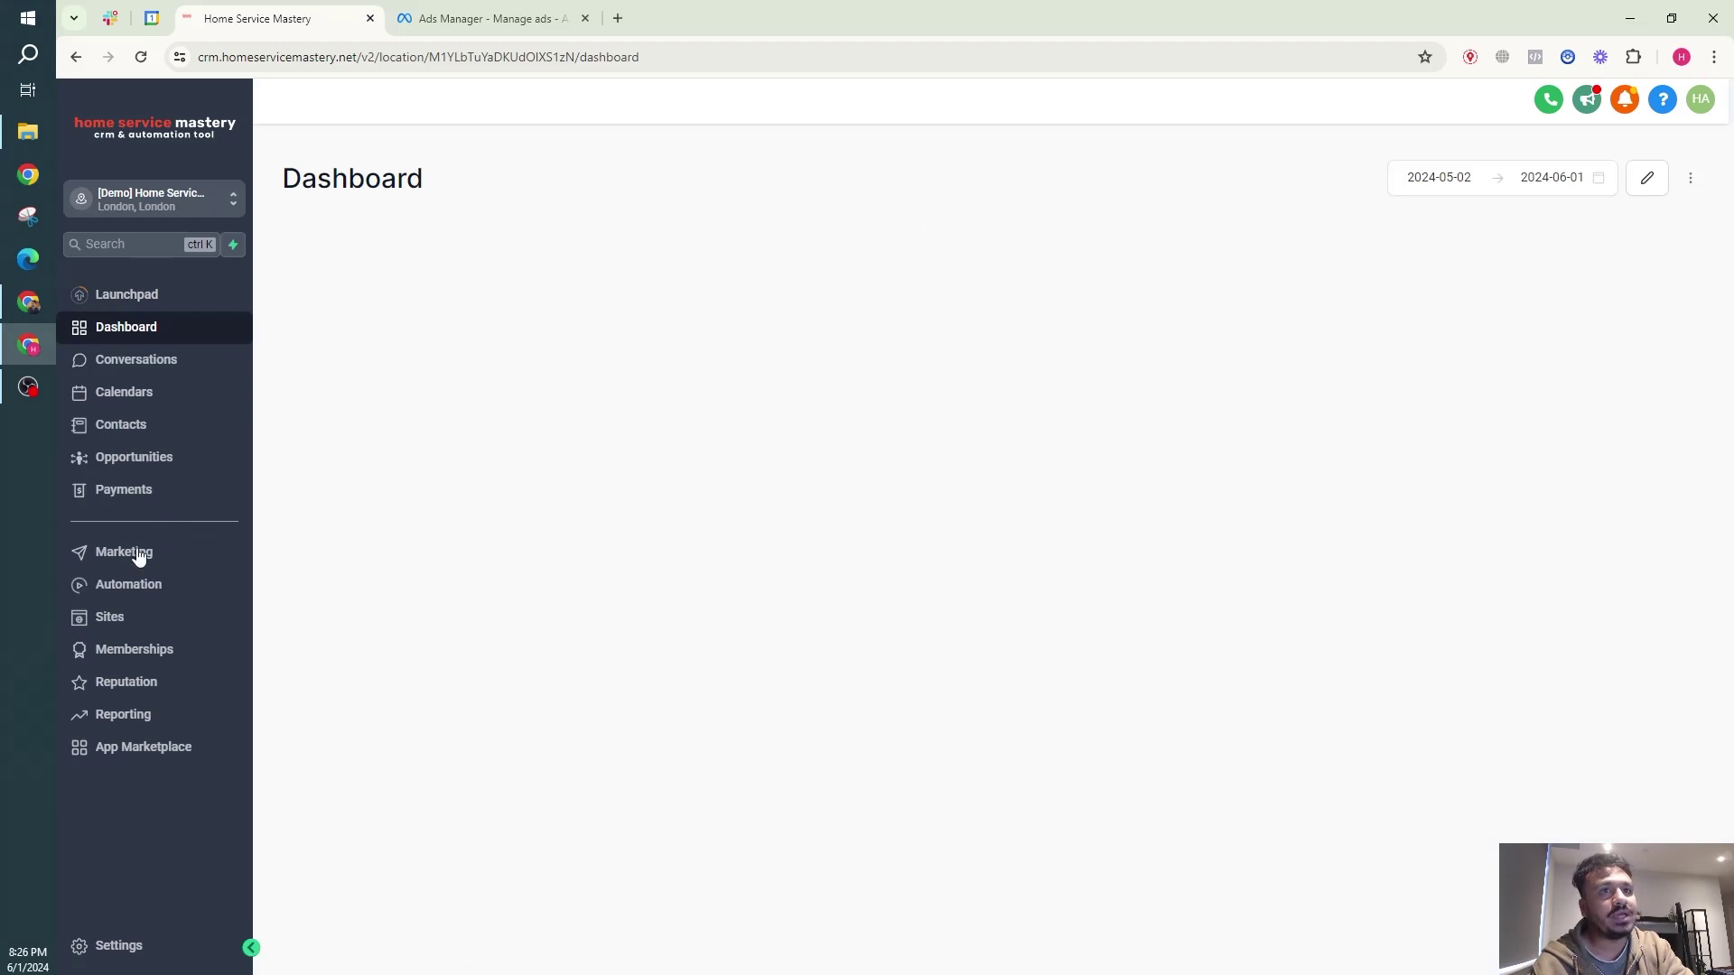
left_click(125, 587)
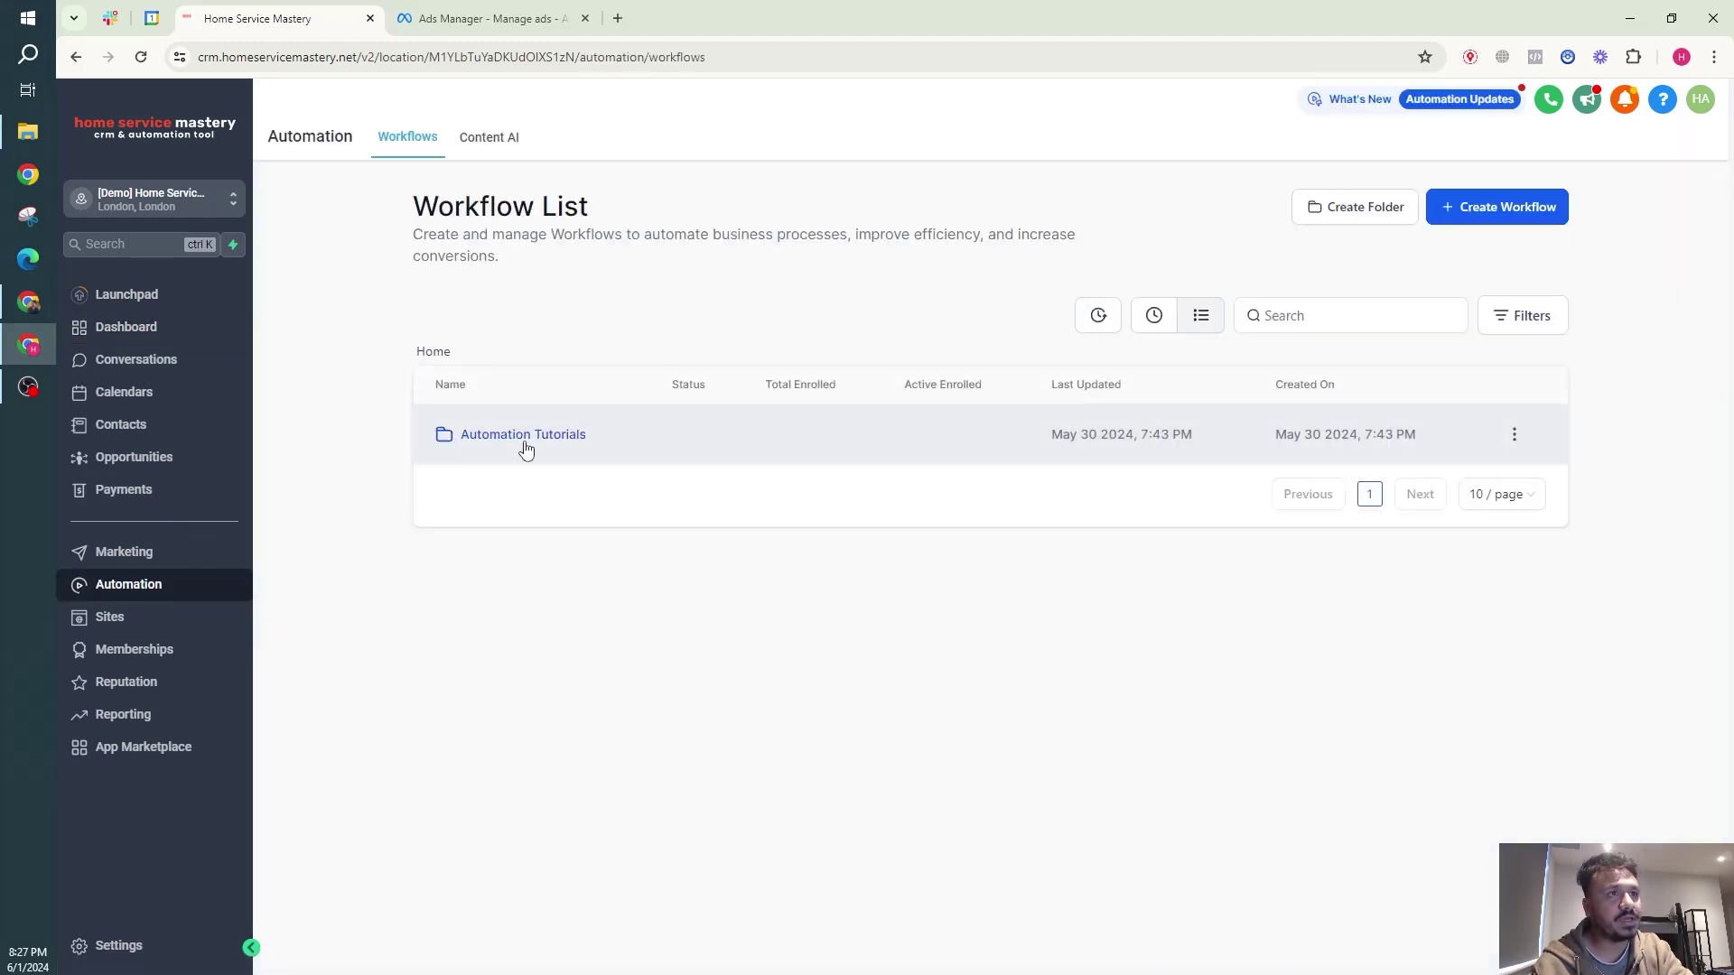
left_click(526, 441)
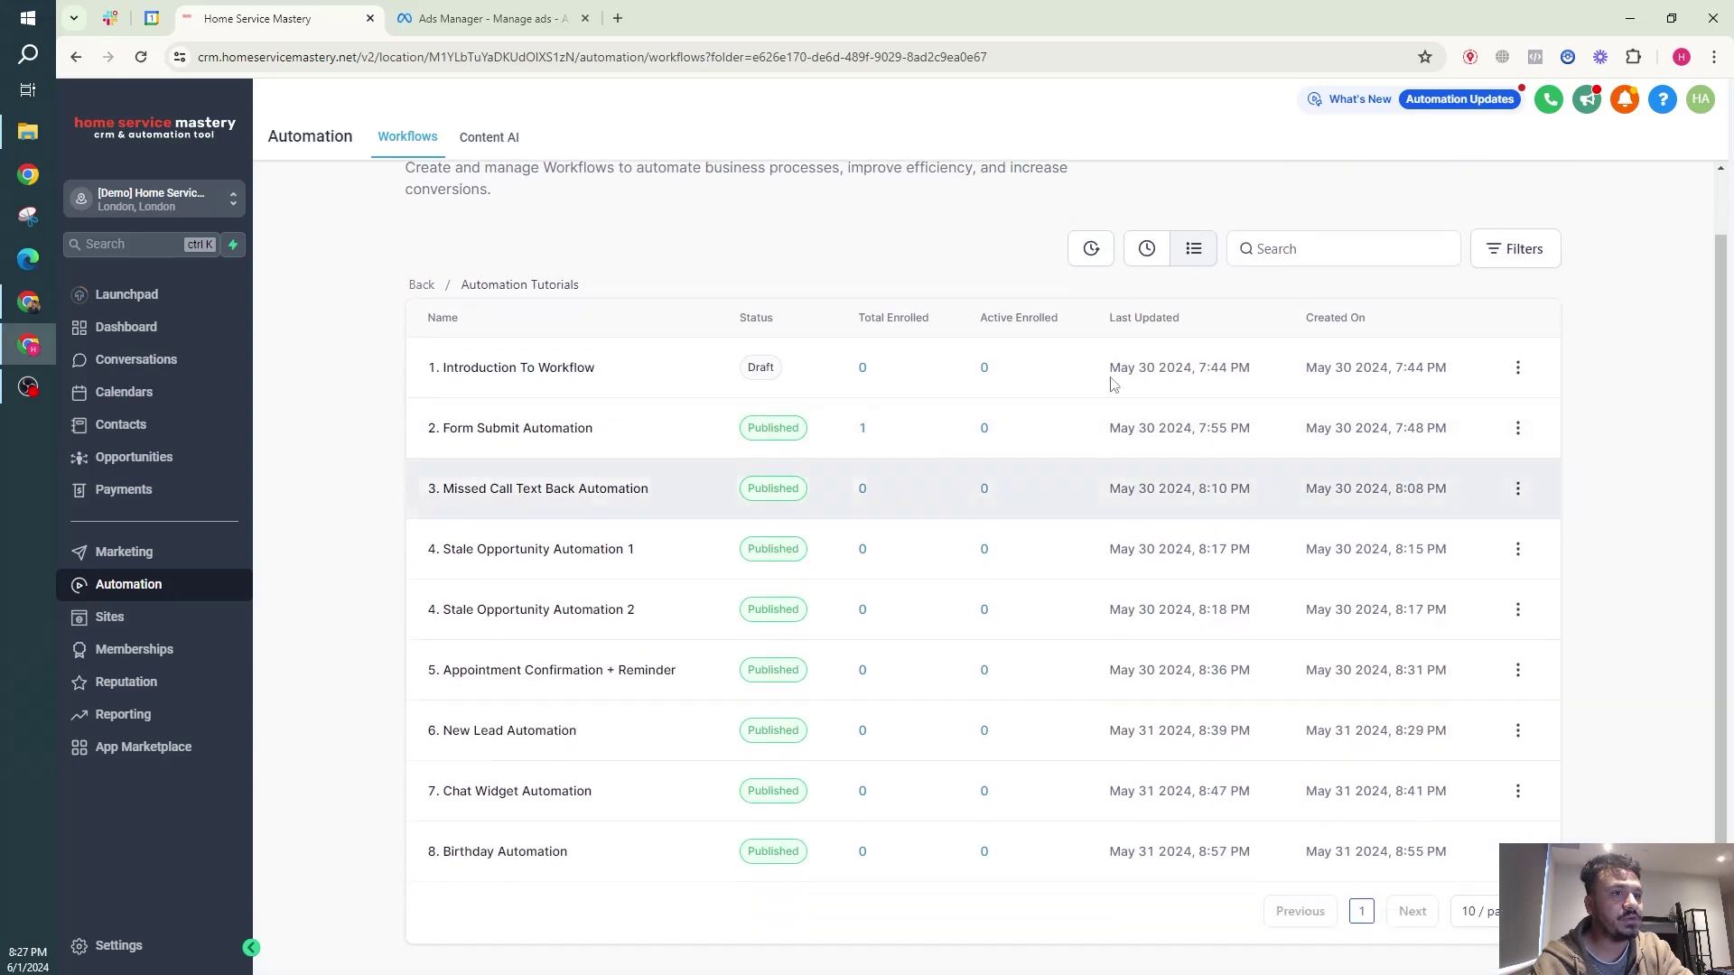
left_click(1477, 210)
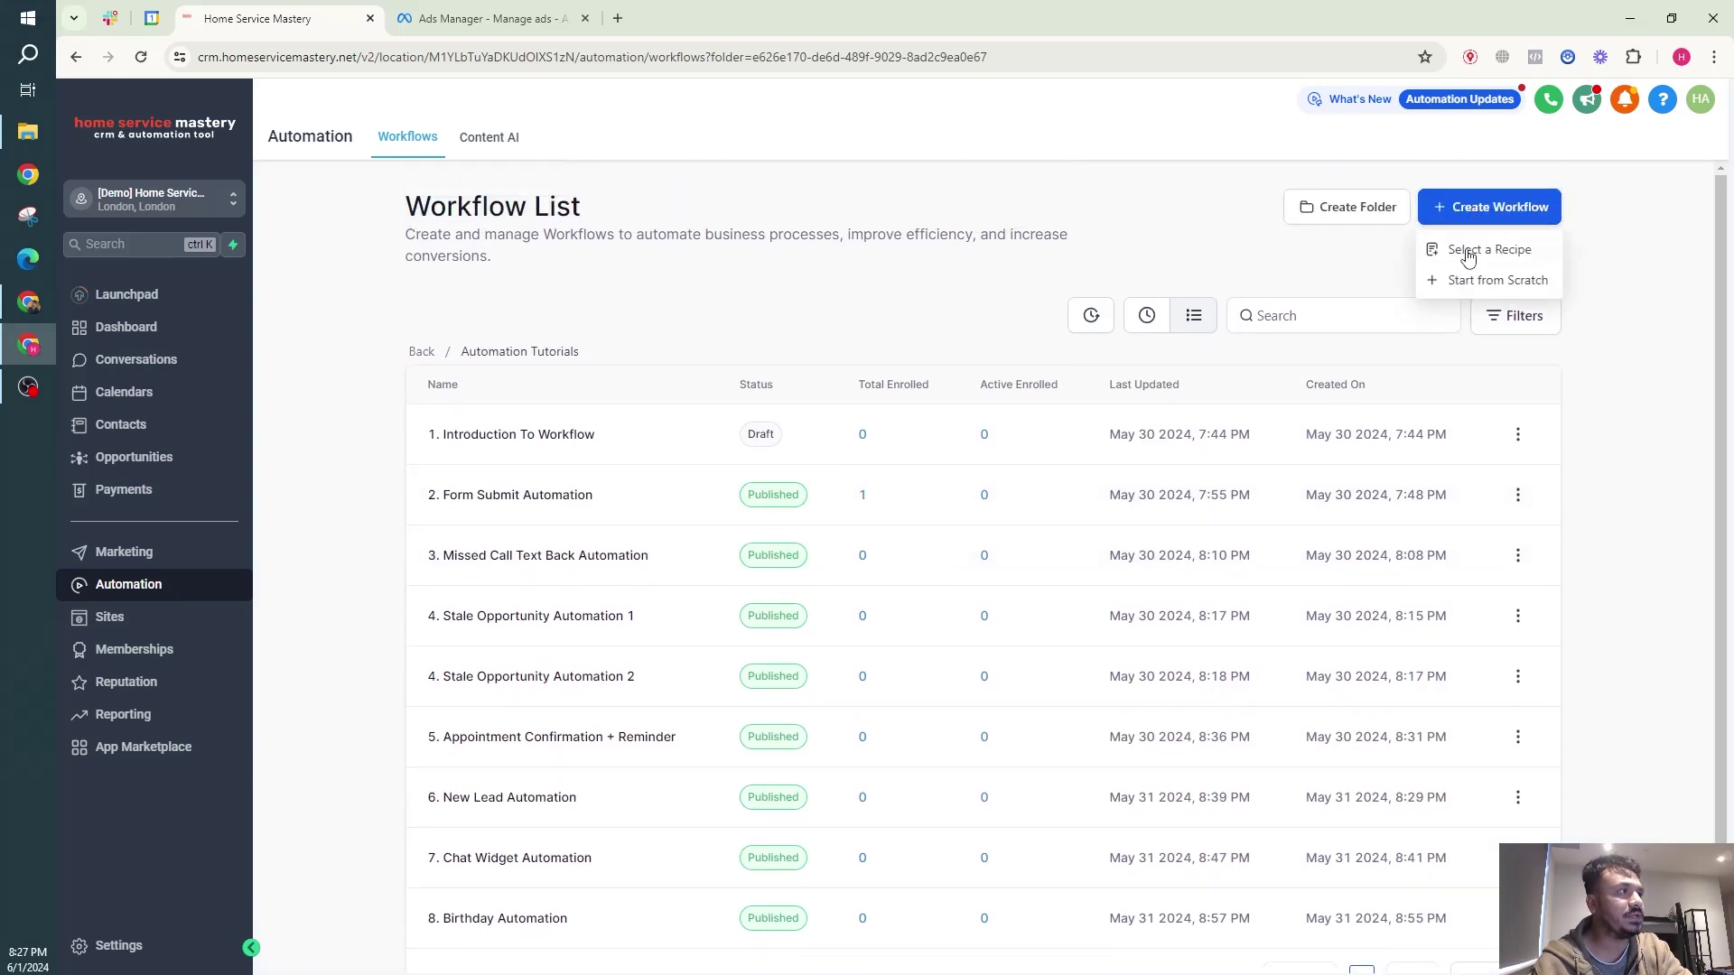
left_click(1482, 277)
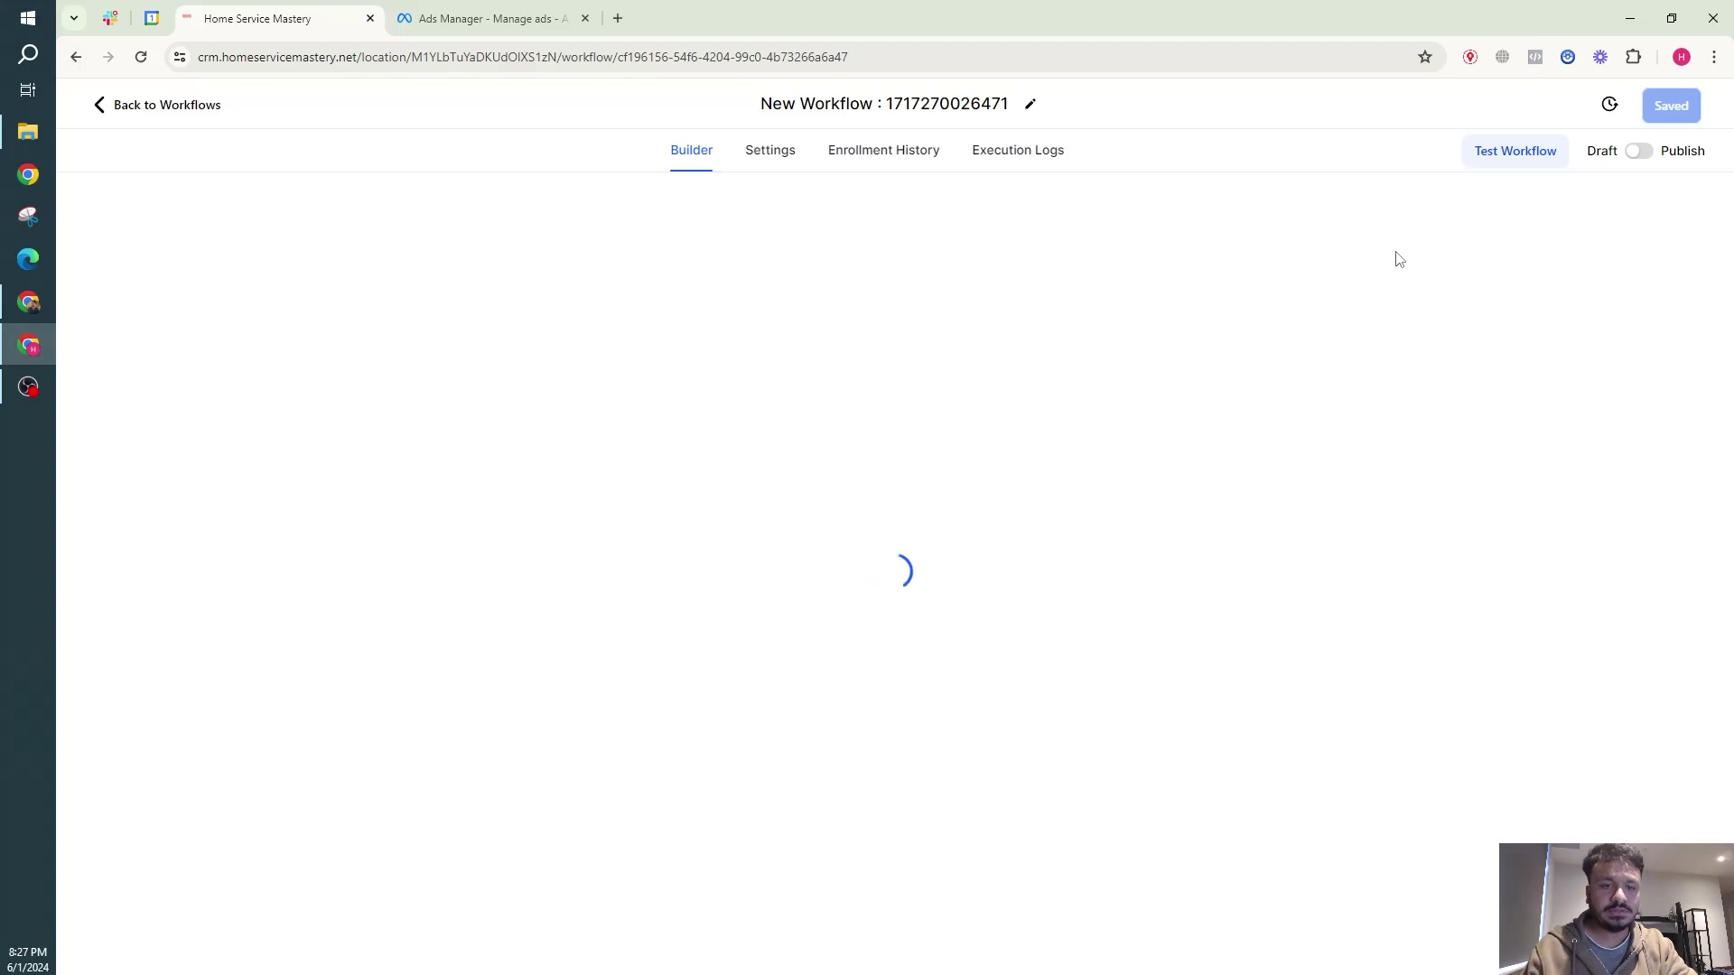
Step: Rename the new workflow as "9. Facebook Lead Form Automation"
left_click(929, 104)
triple_click(929, 103)
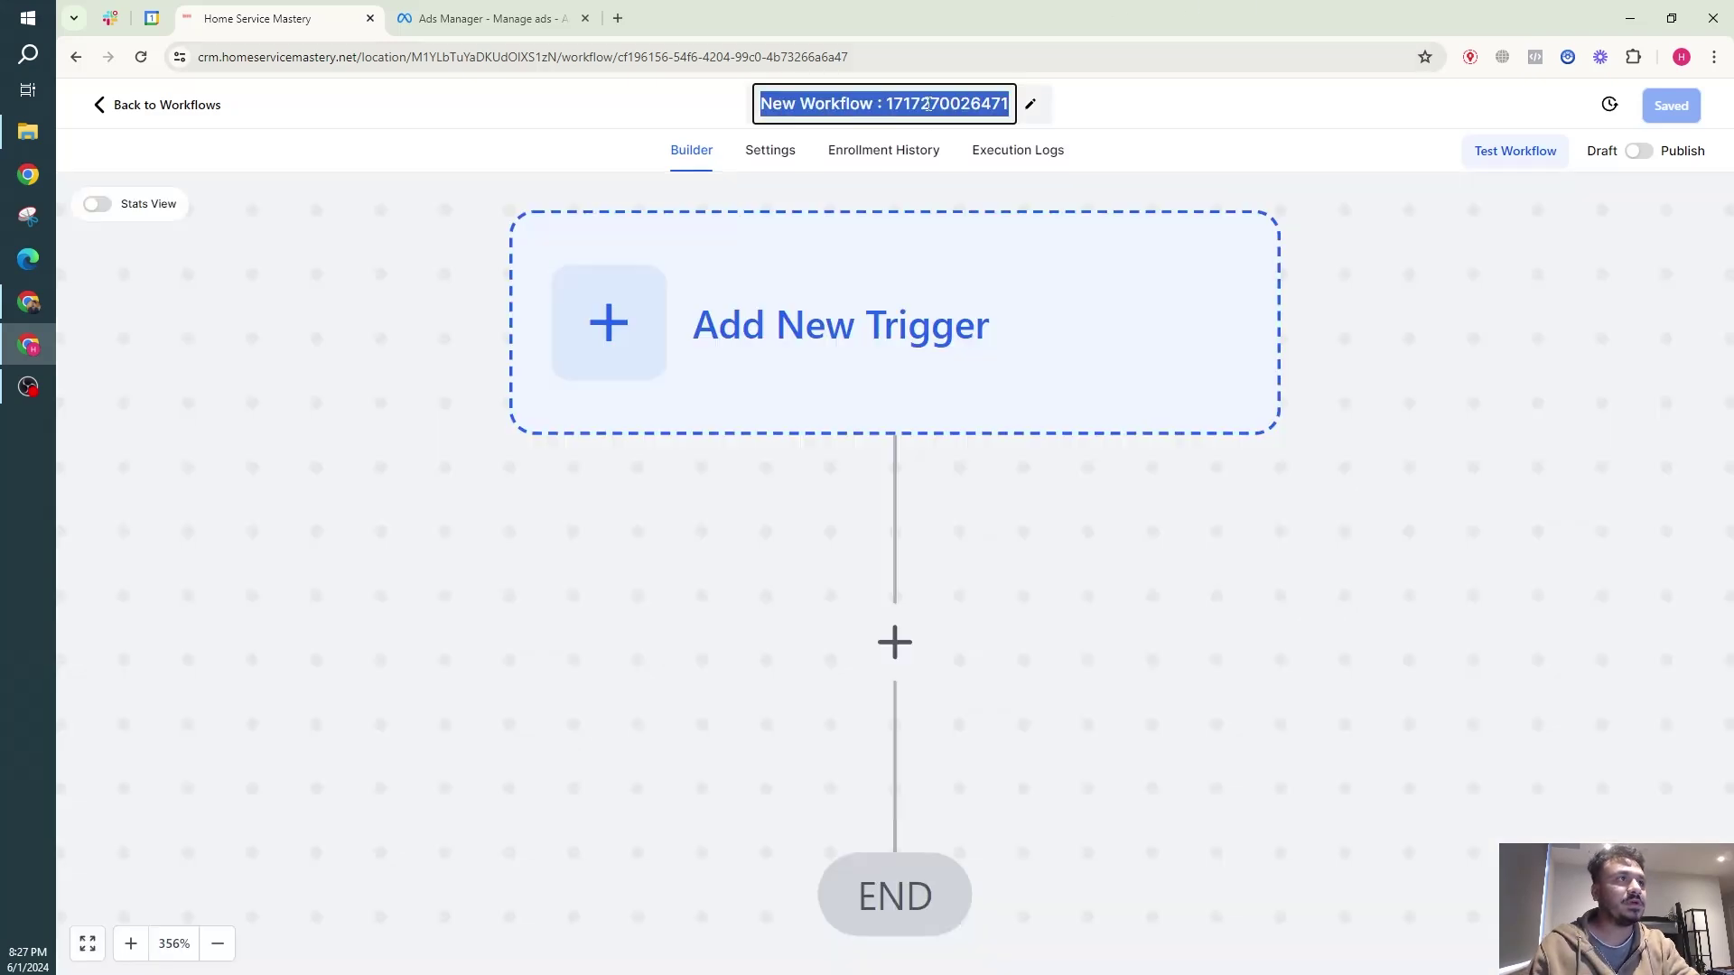
type("9")
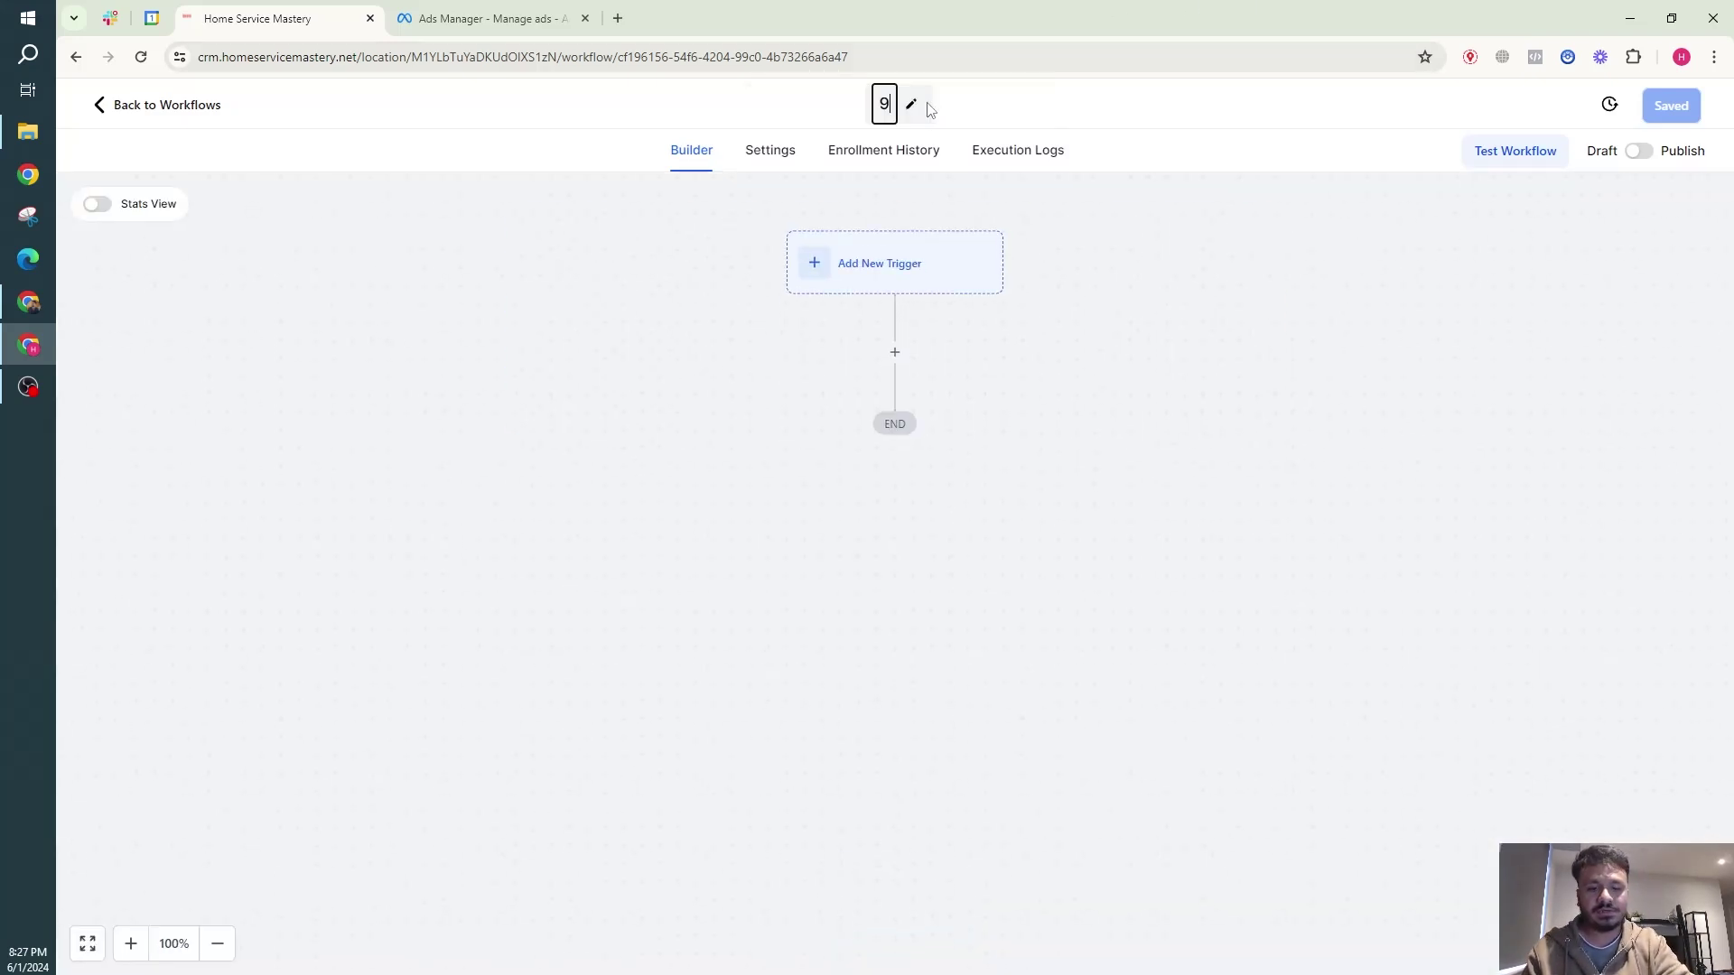
type(". Face")
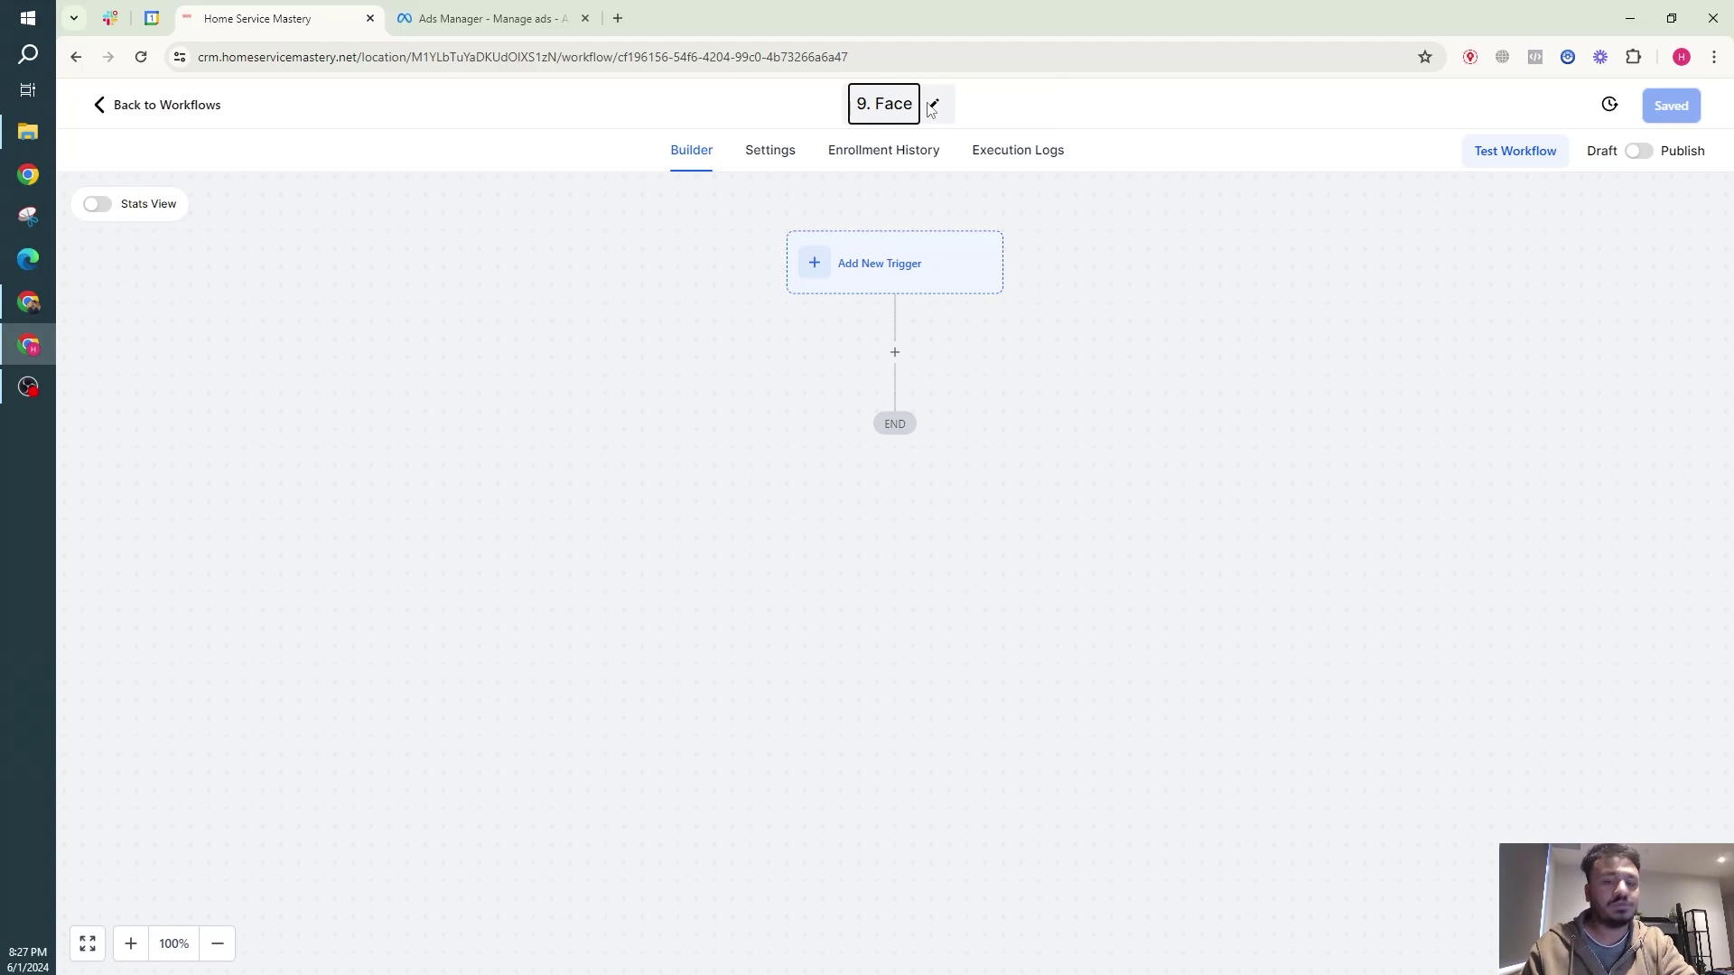
type("book A")
key("BackSpace")
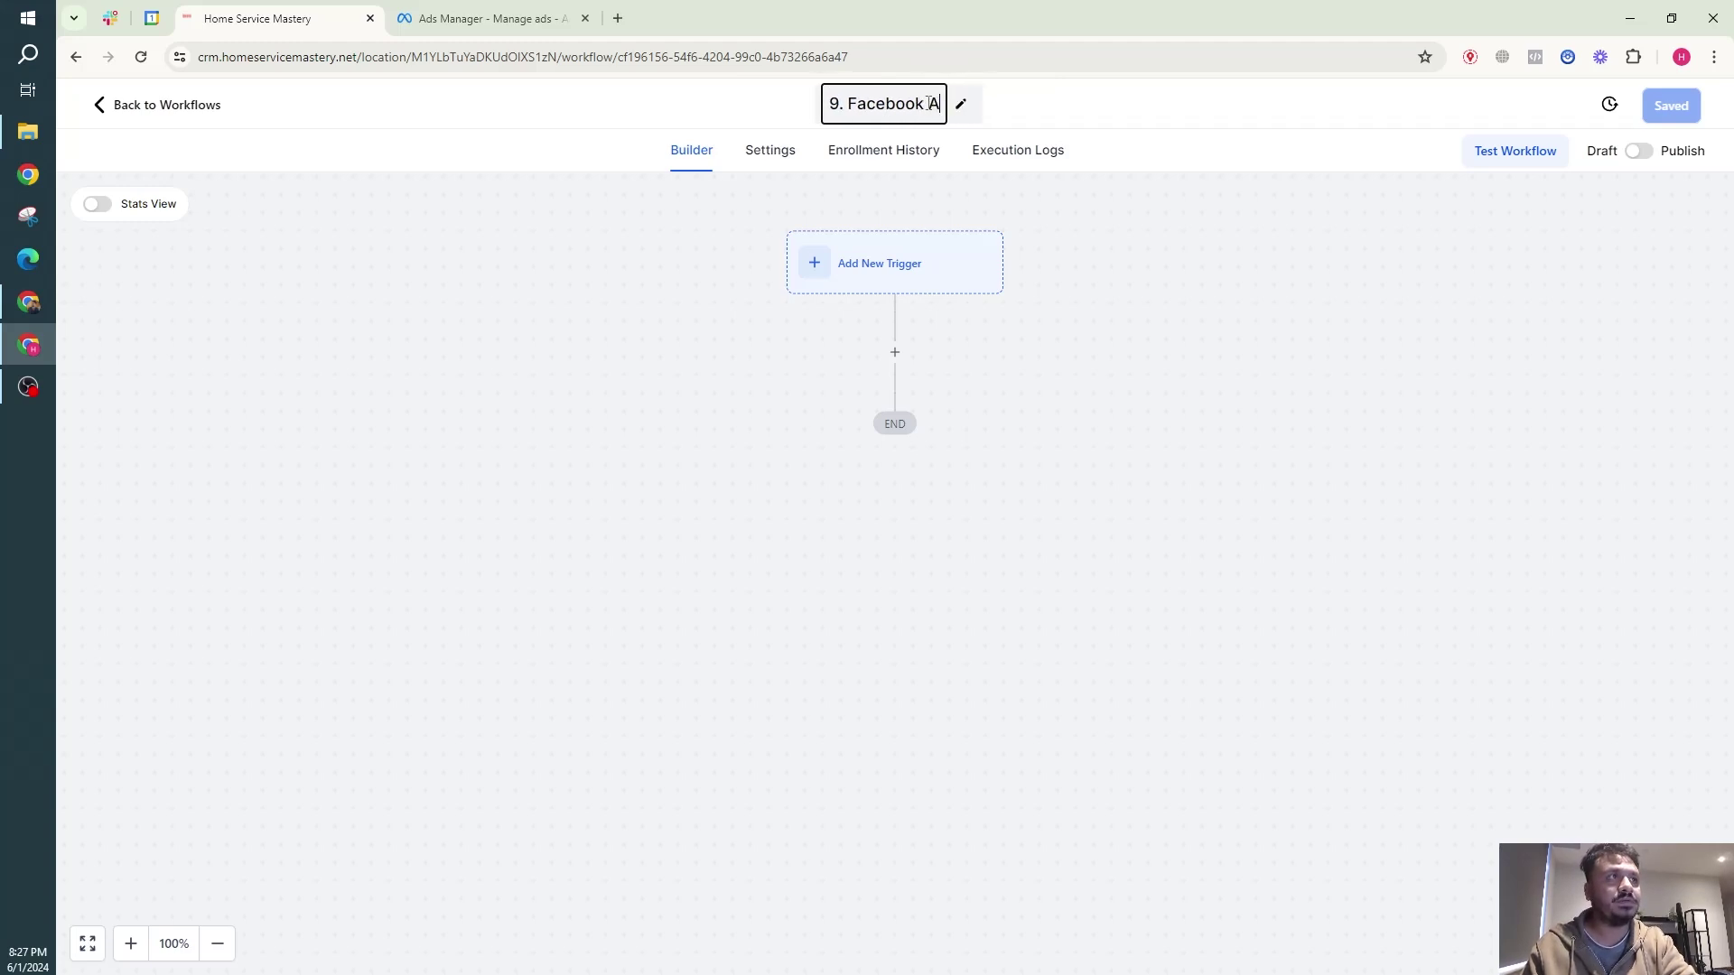
type("Lead Form Automation")
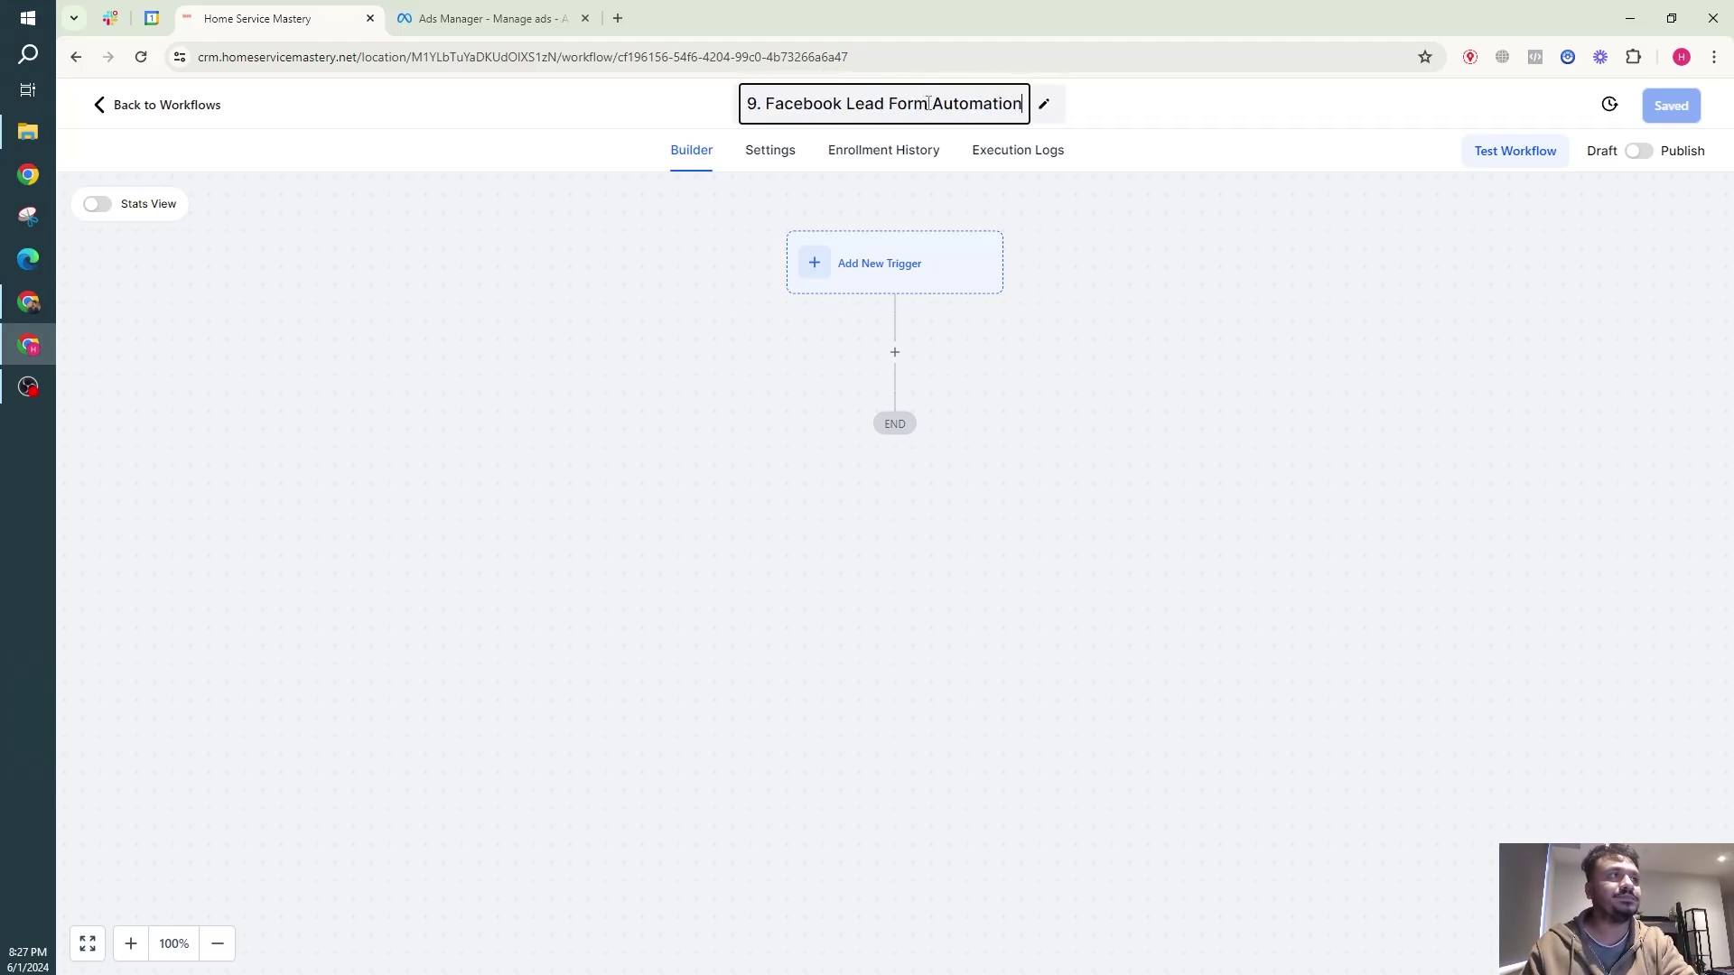
key("Return")
Step: Add a "Facebook lead form submitted" trigger to the workflow, searching the triggers for "face"
left_click(943, 283)
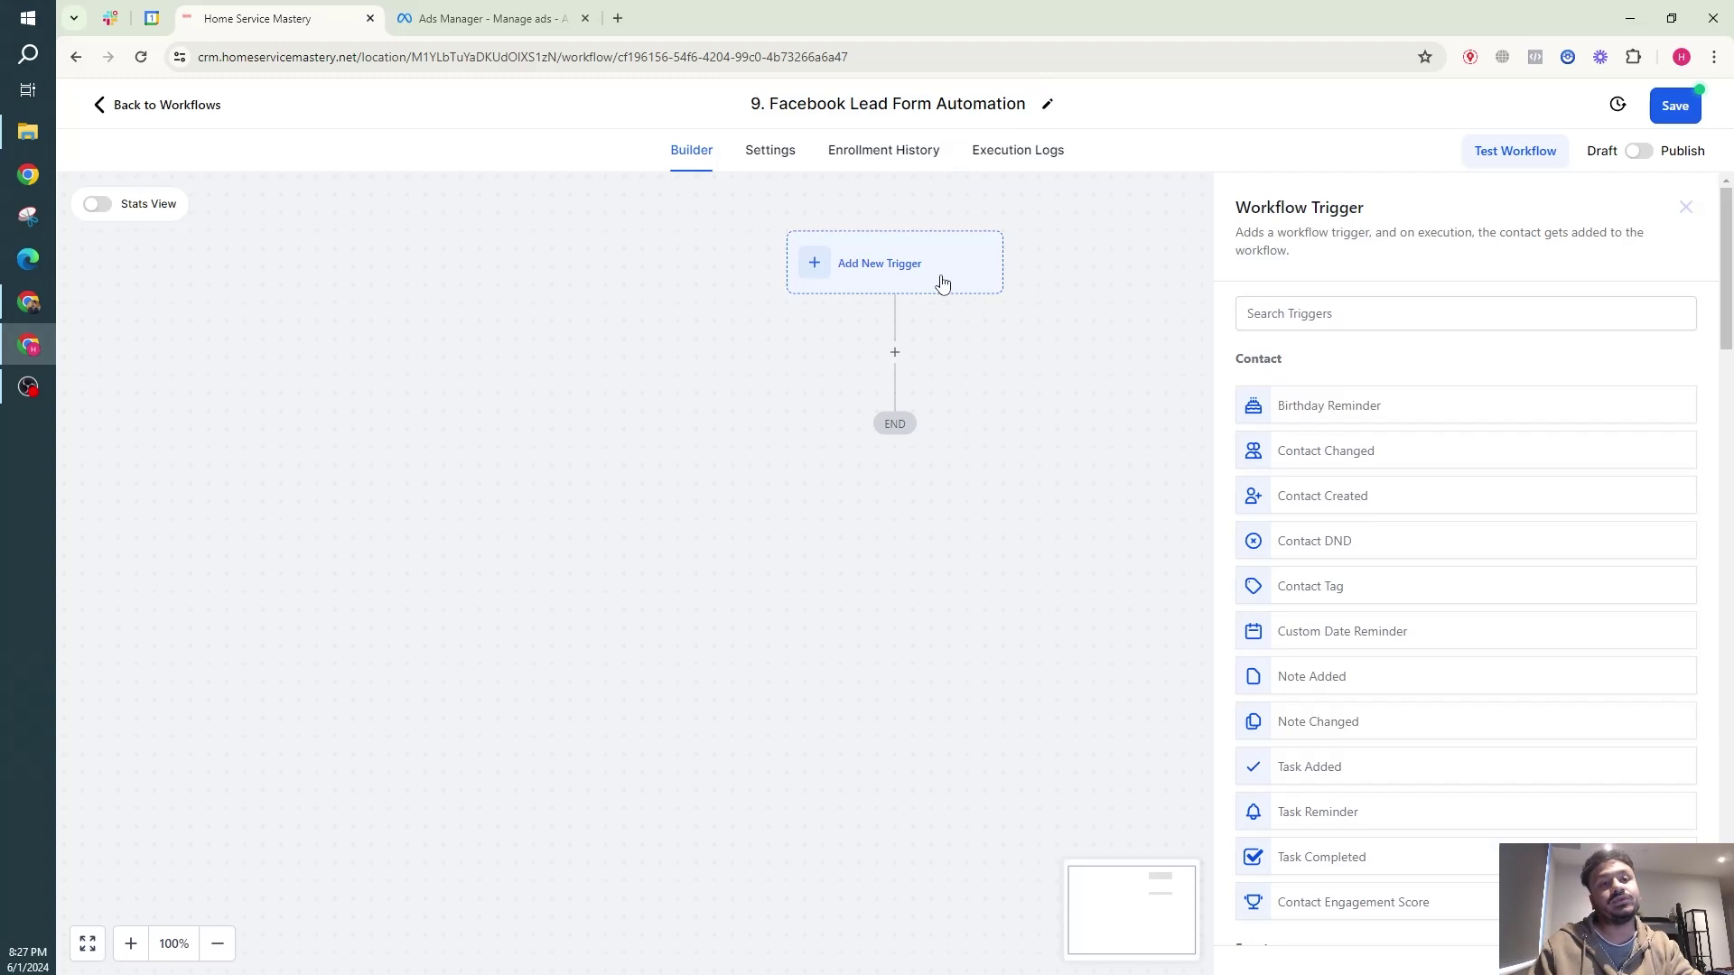
type("face")
left_click(1406, 389)
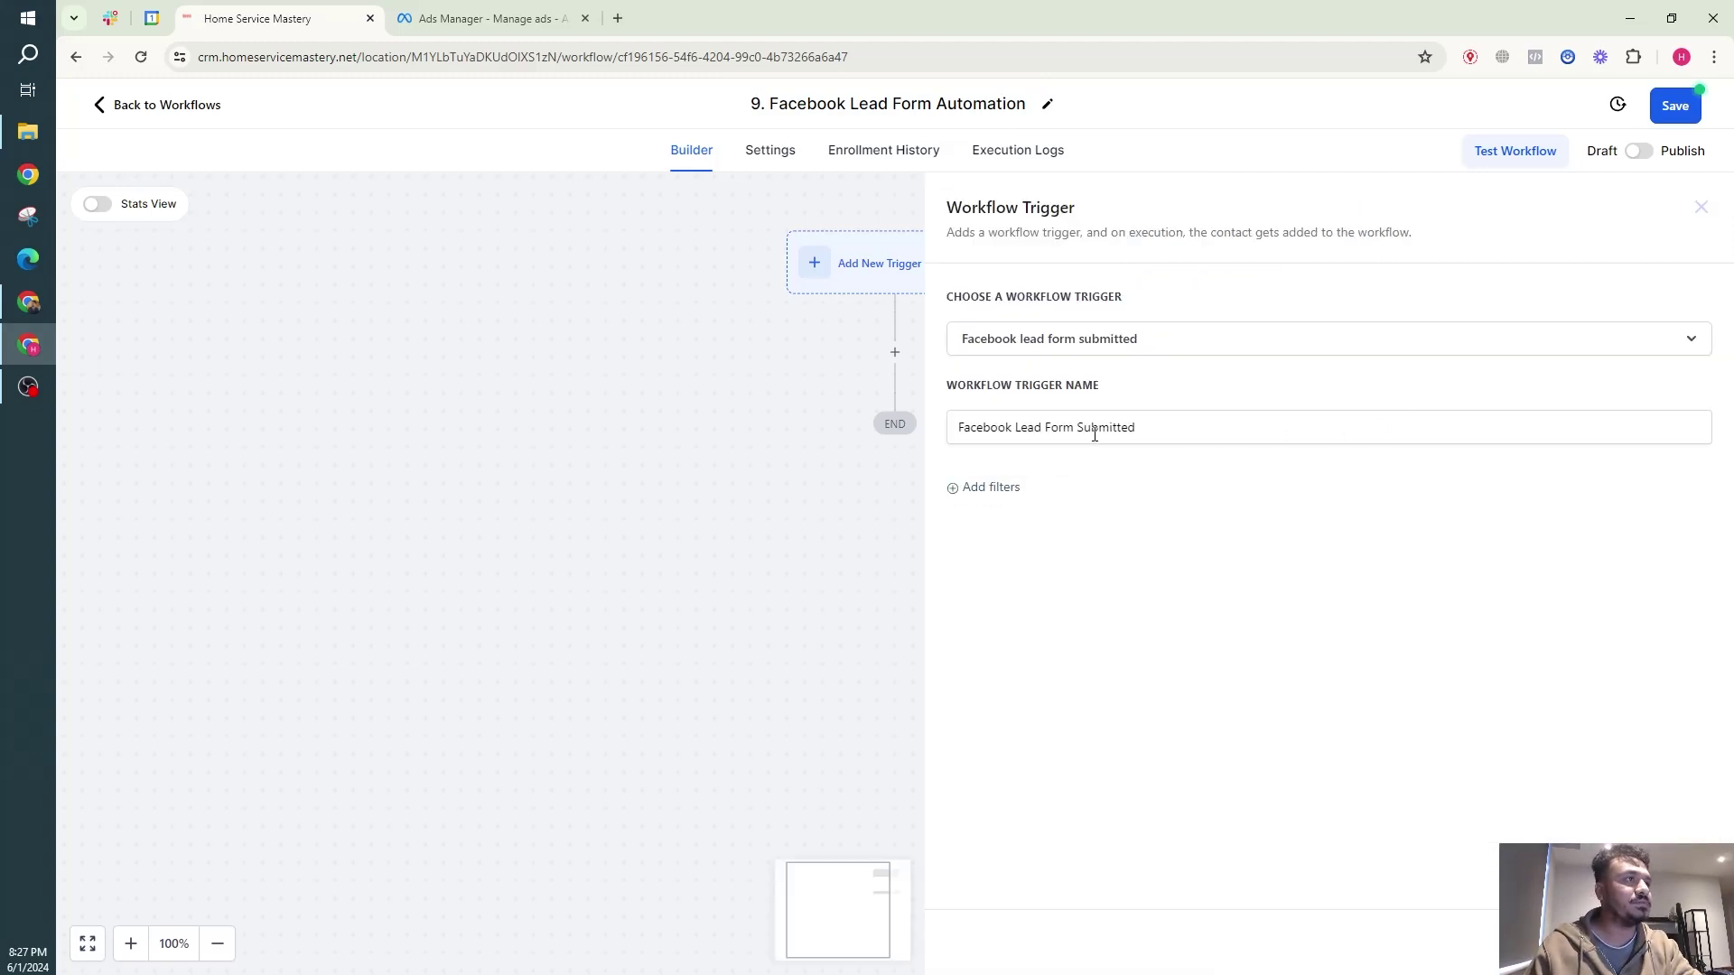
left_click(986, 492)
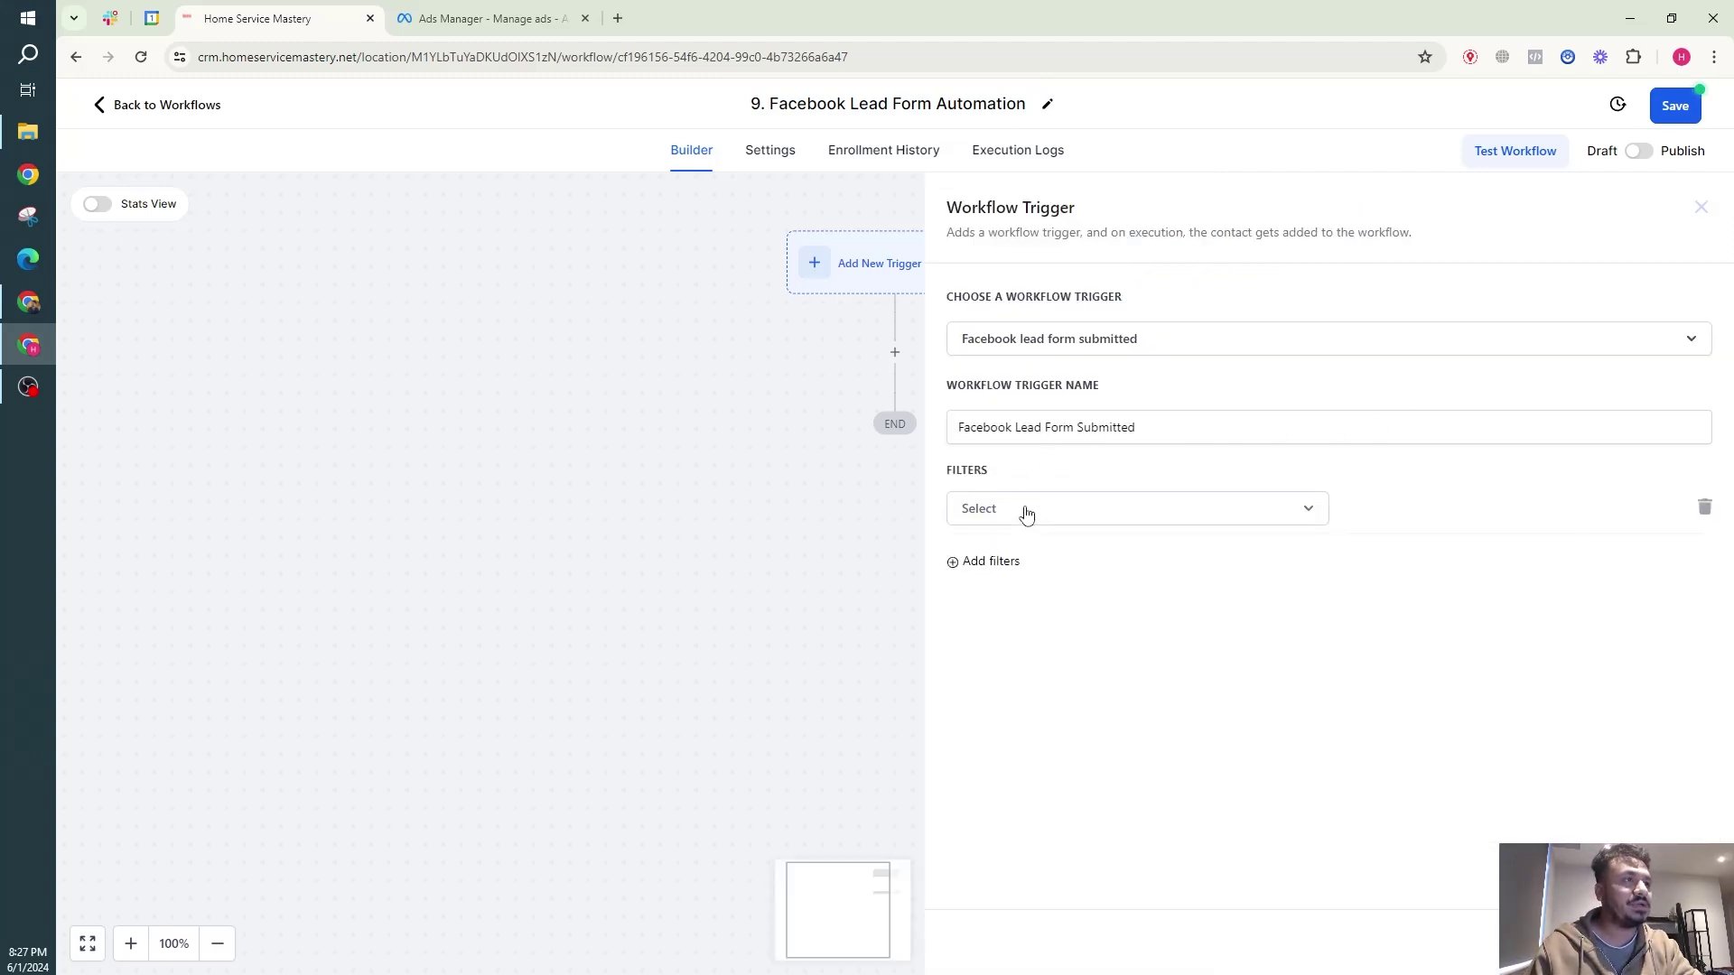
left_click(1026, 509)
left_click(1024, 633)
left_click(1457, 506)
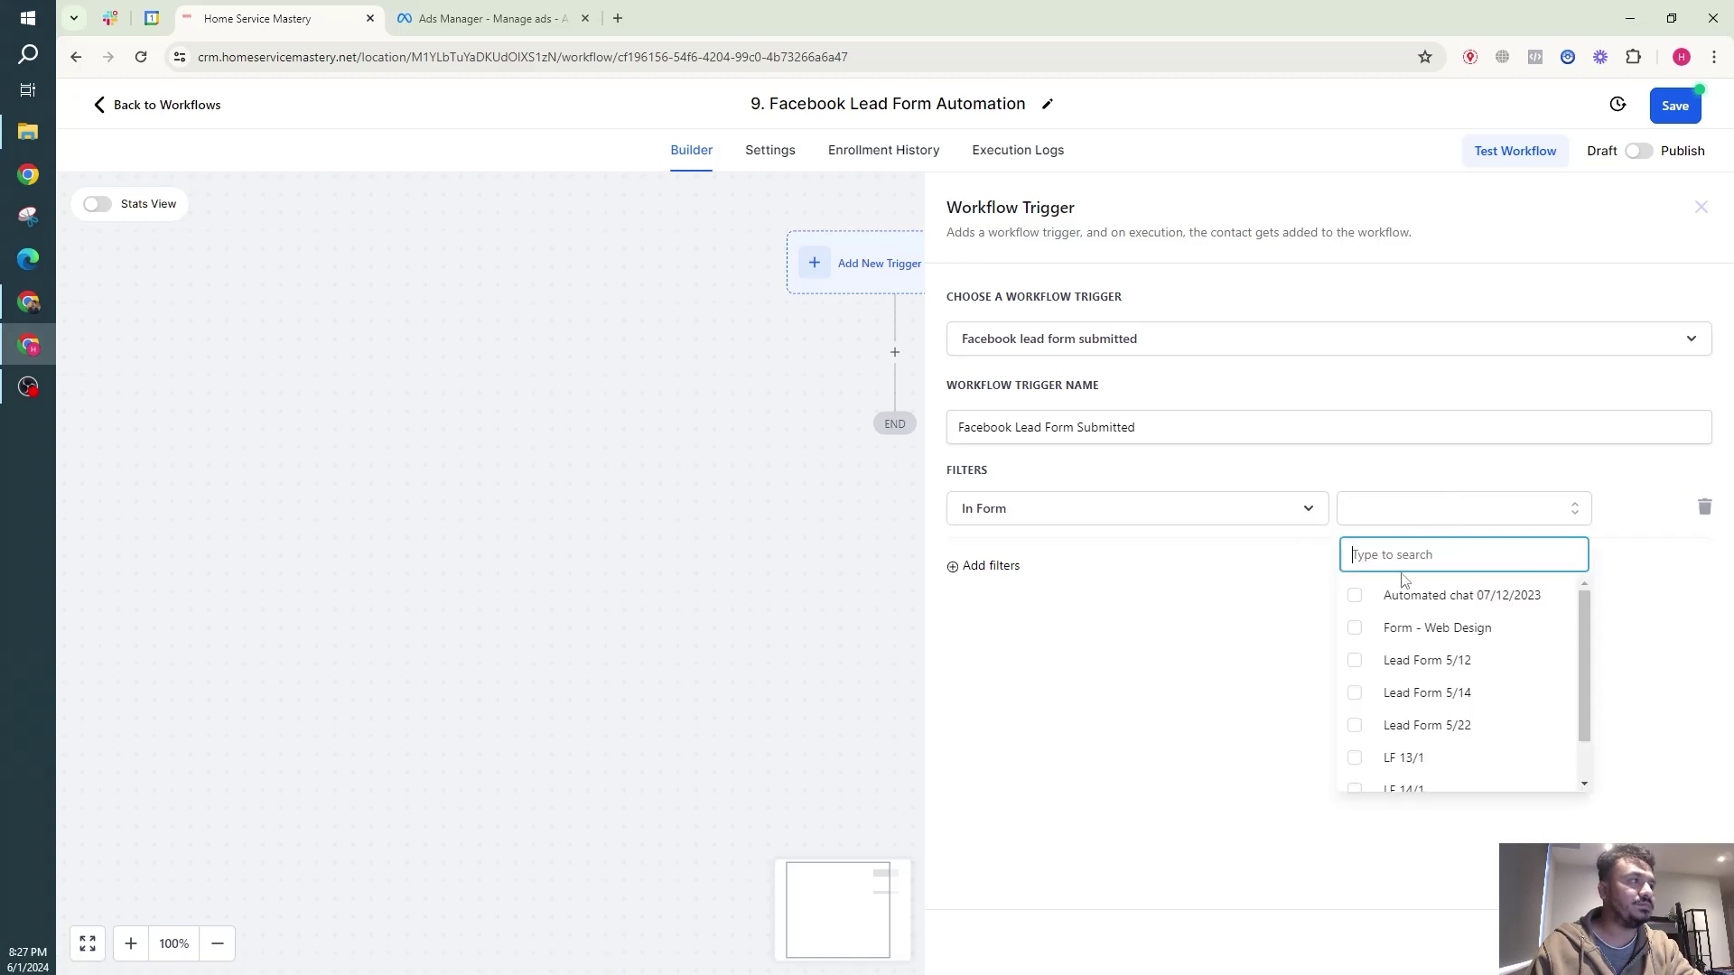
scroll(1381, 662, "down", 2)
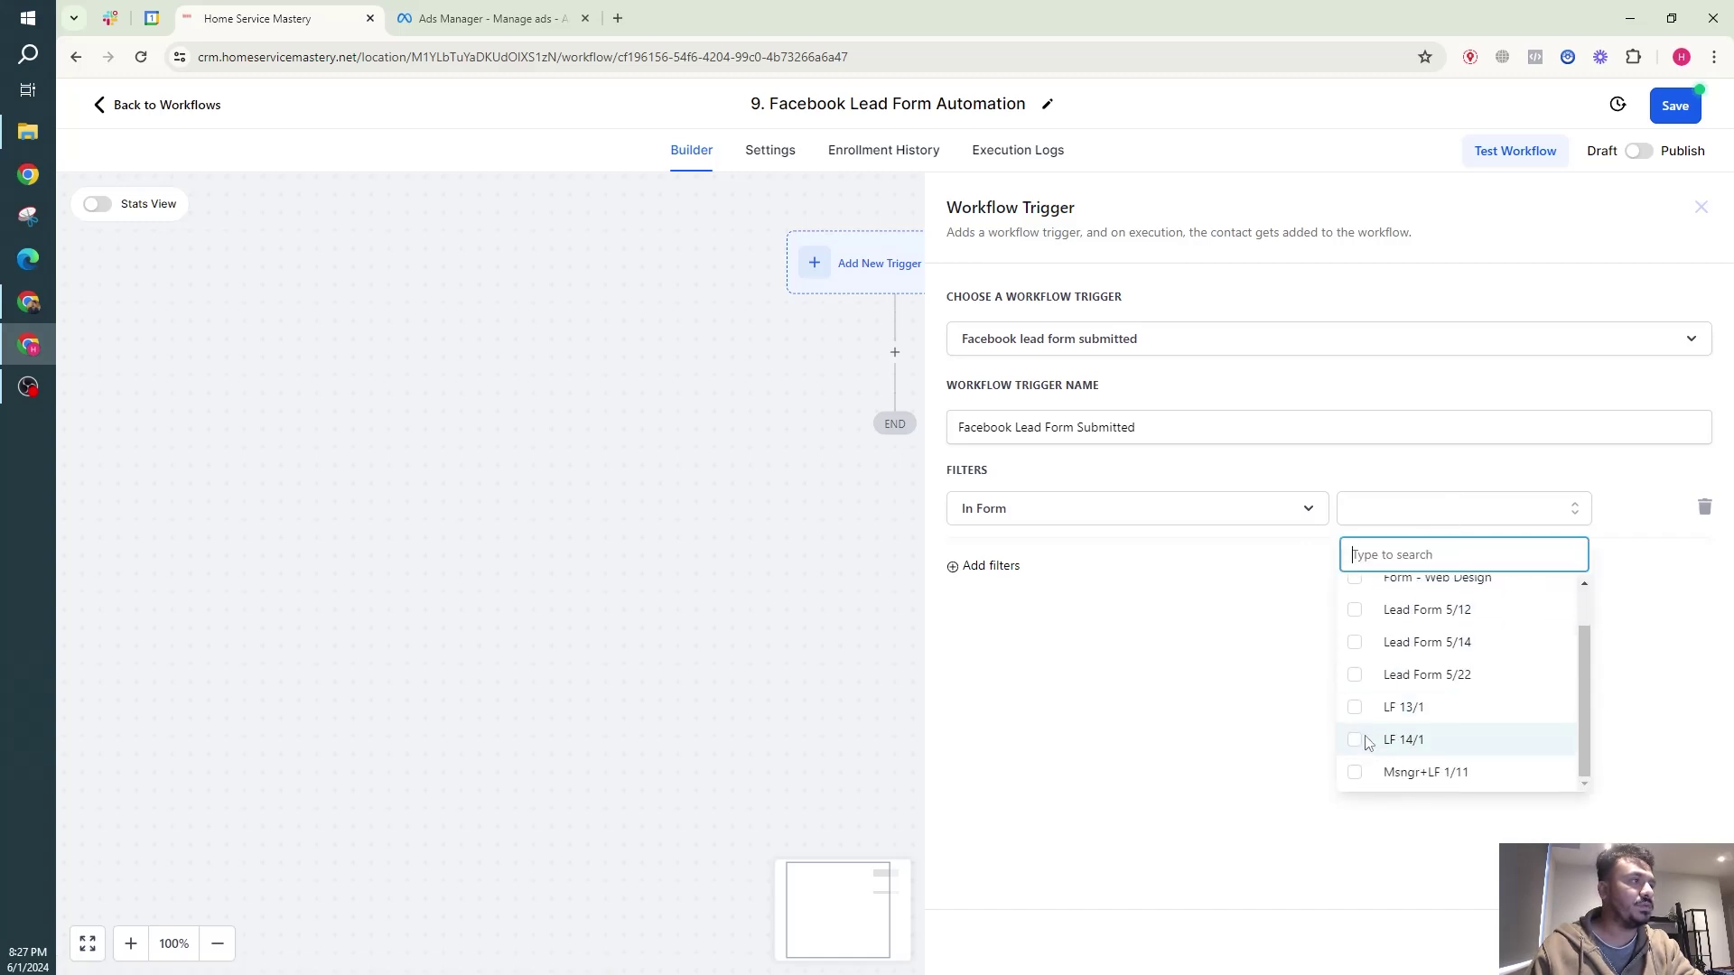
left_click(1356, 741)
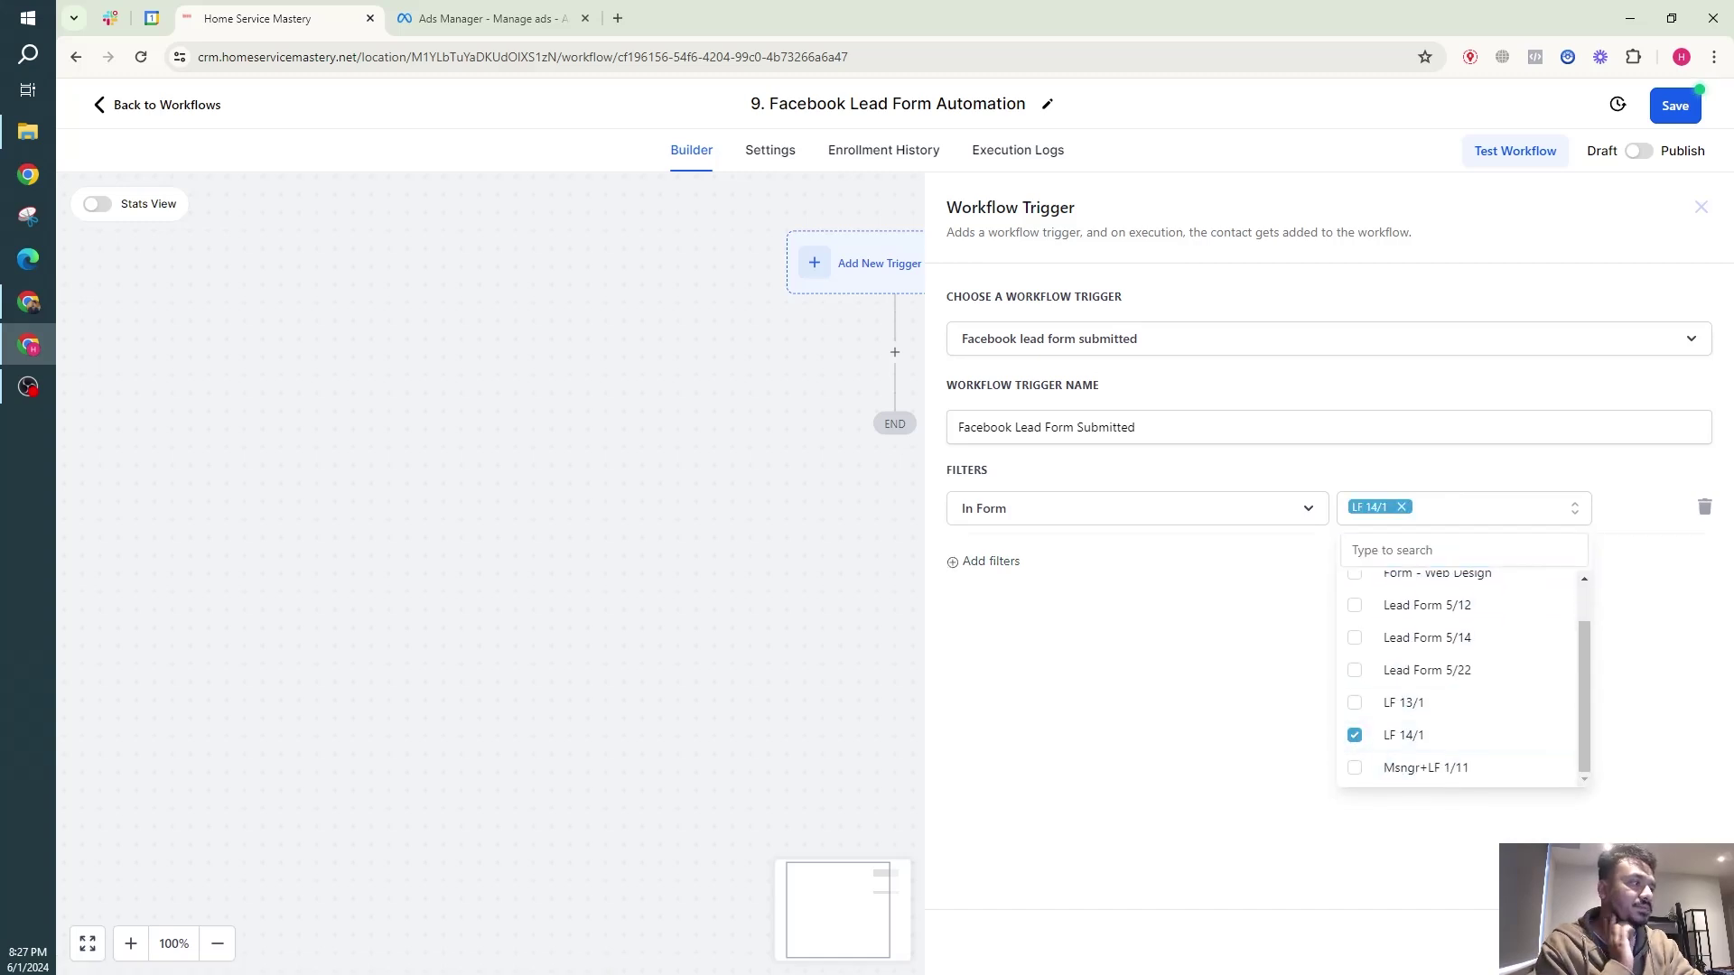
scroll(1443, 679, "up", 1)
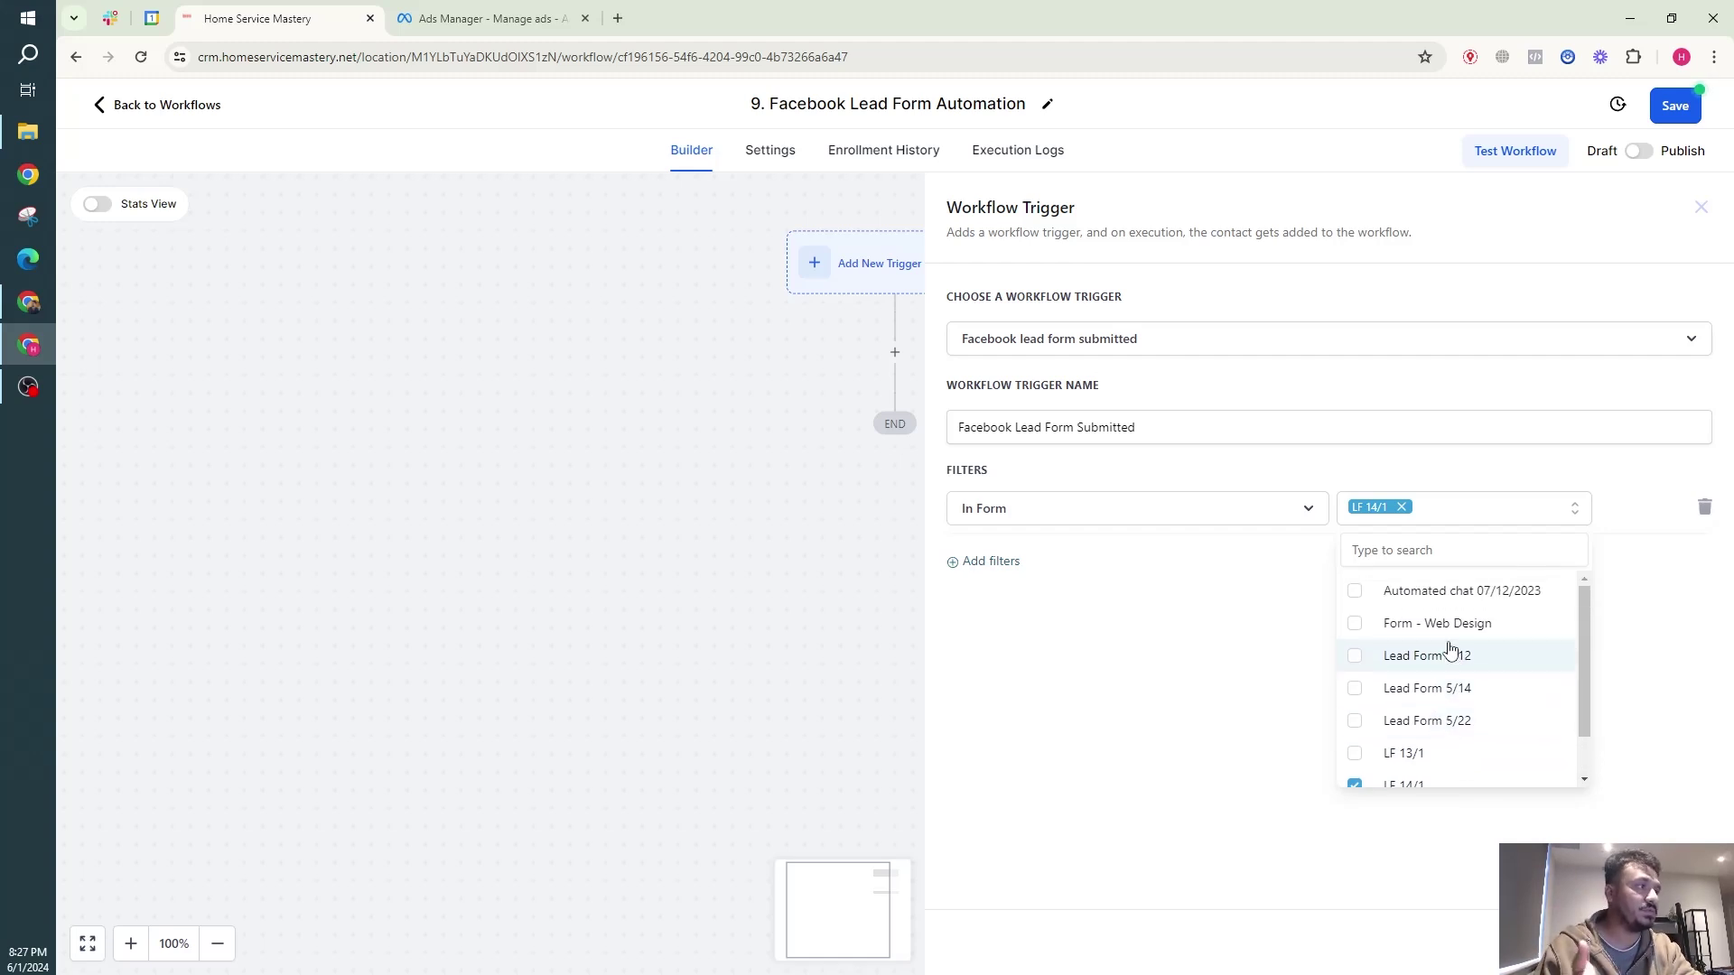
scroll(1450, 648, "down", 1)
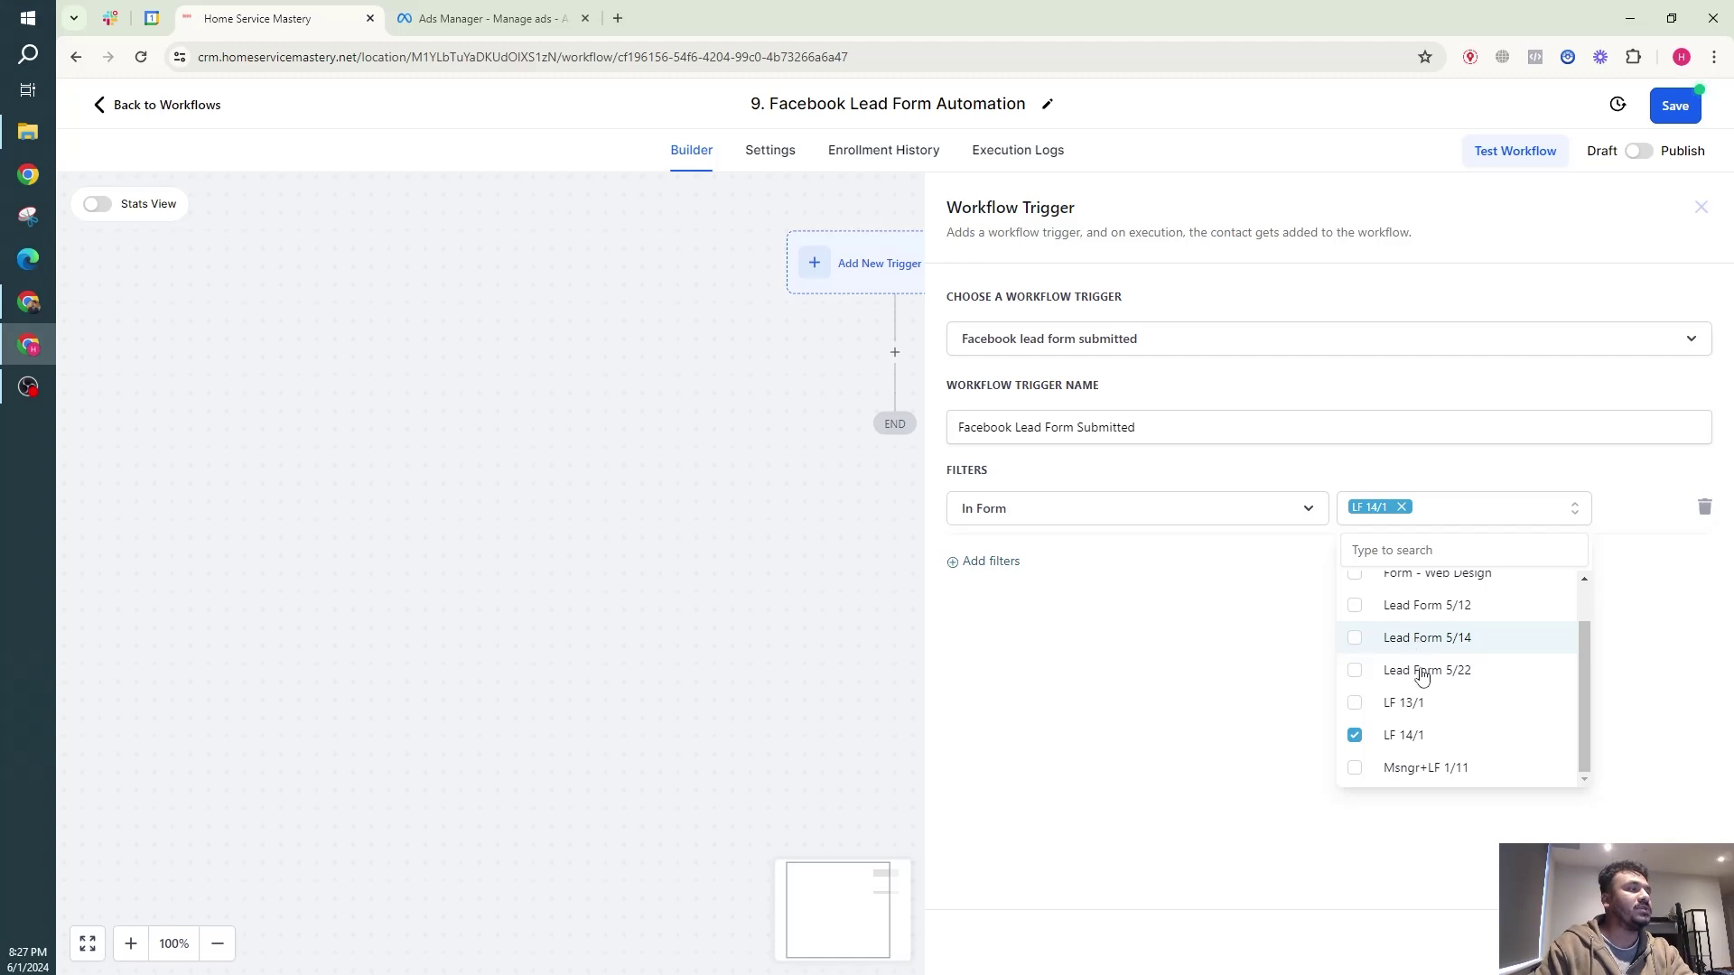
left_click(1702, 512)
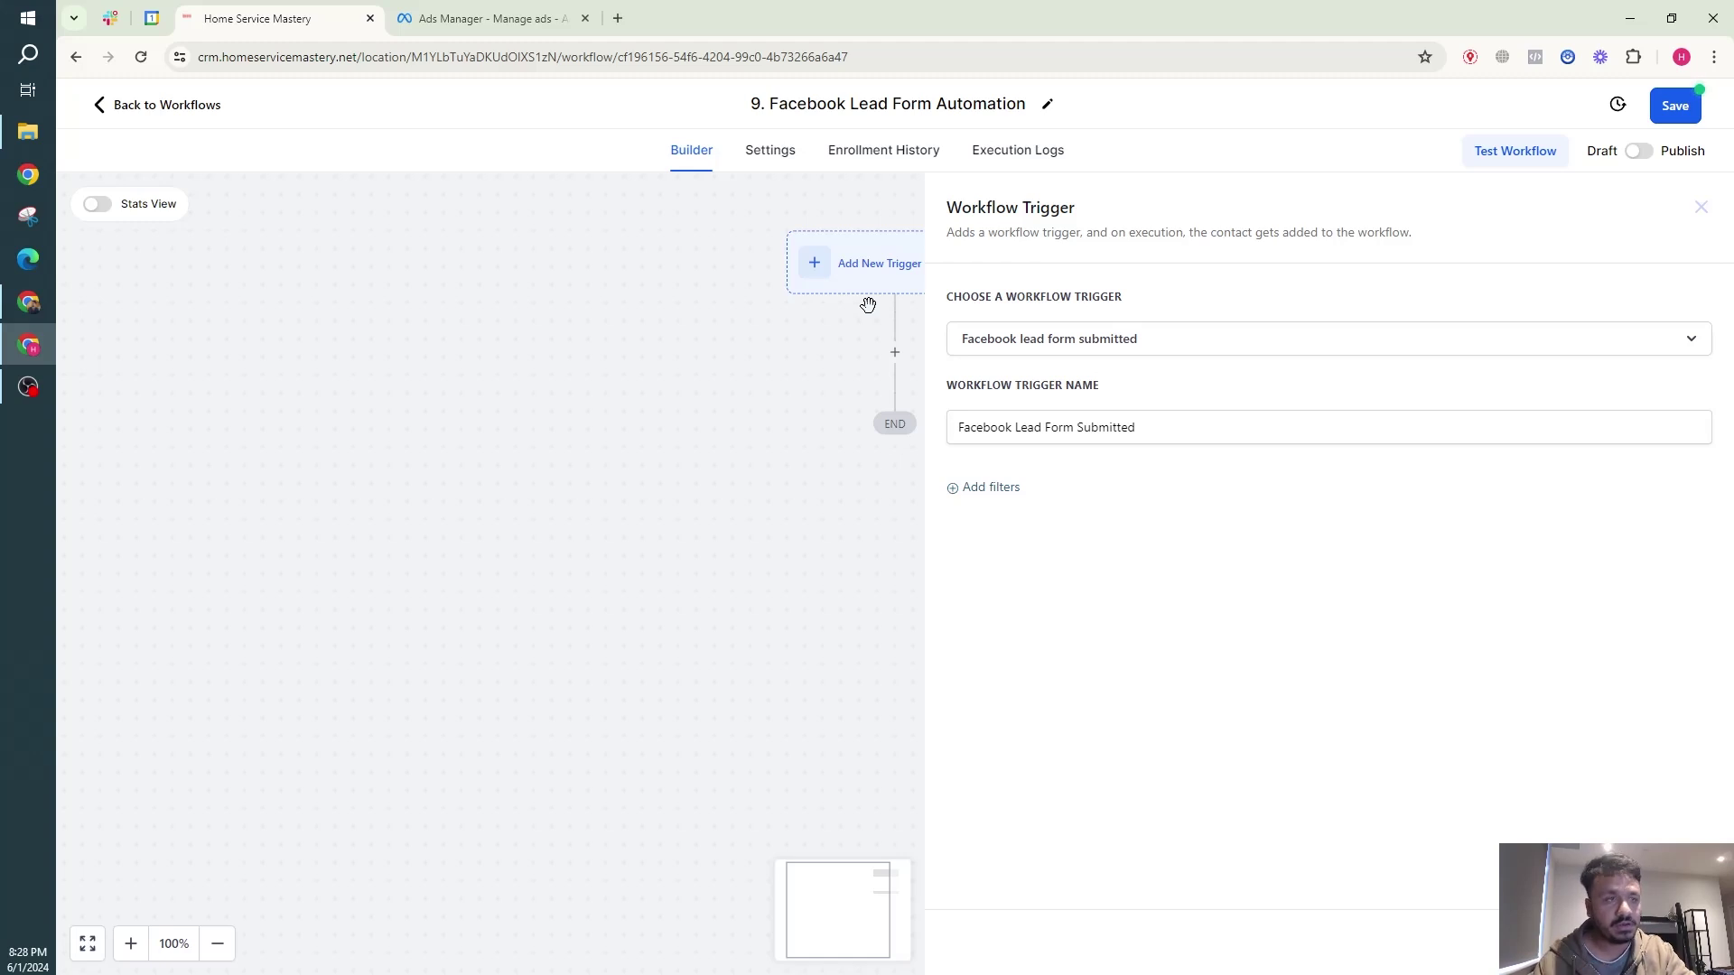
Step: Restrict the Facebook lead form trigger with an "In Form" filter set to LF 14/1 and save the trigger
left_click(1005, 487)
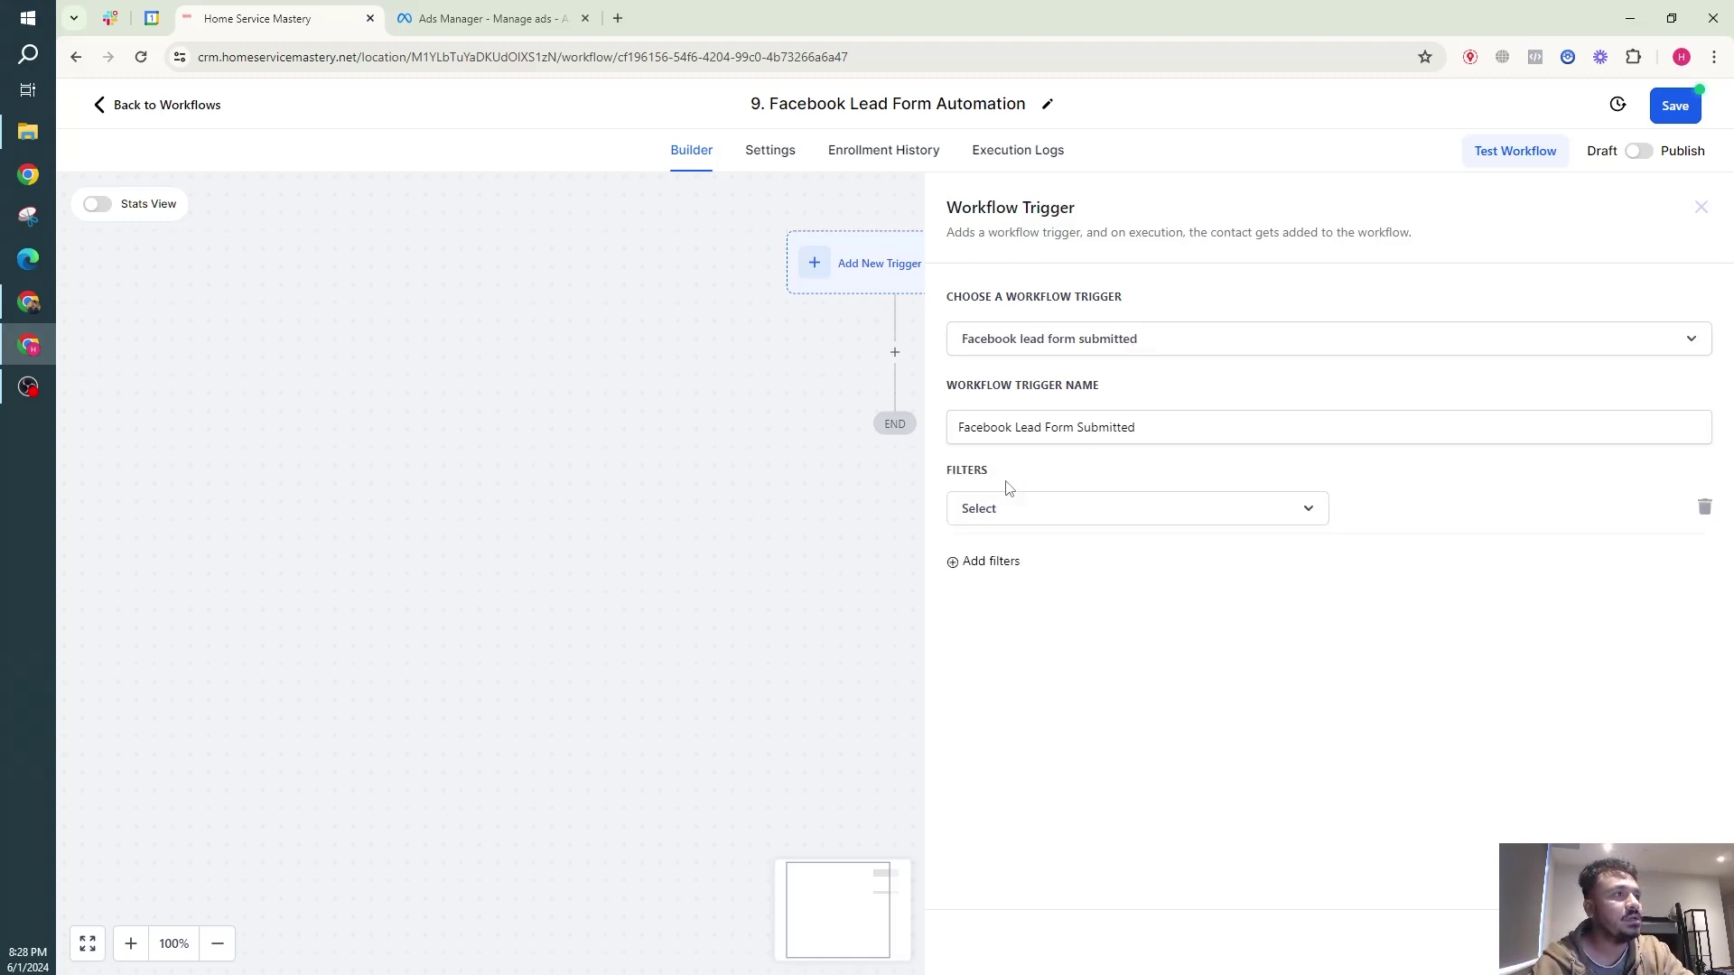
left_click(1014, 509)
left_click(961, 635)
left_click(1450, 511)
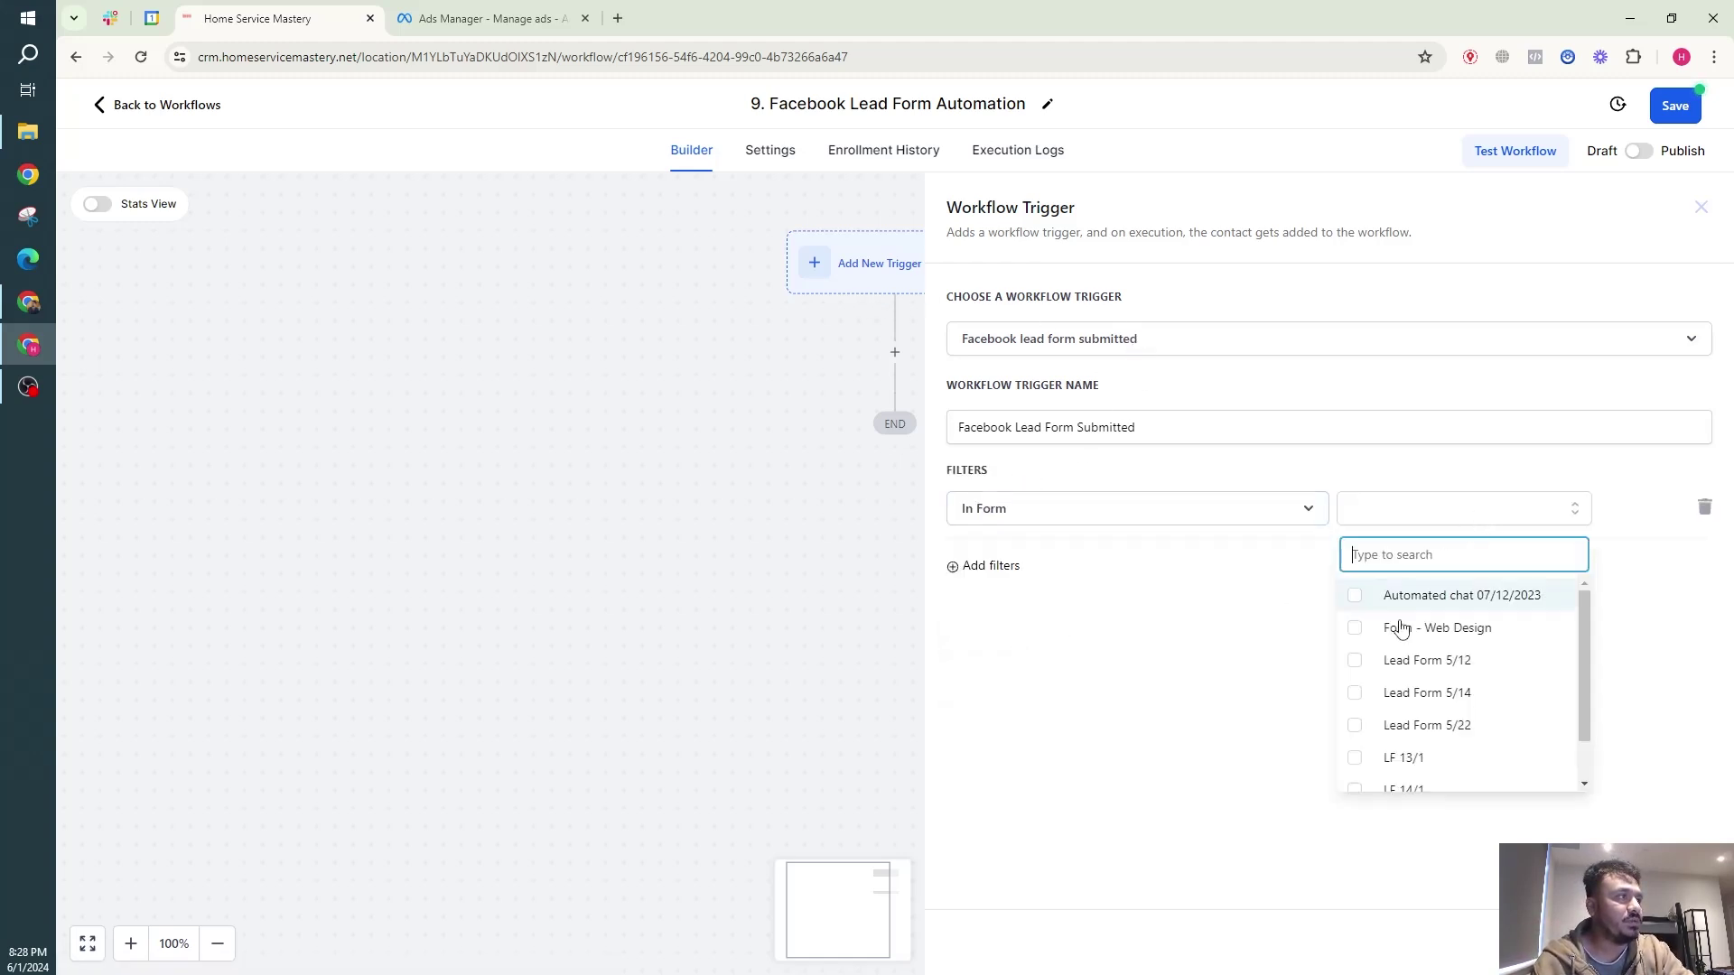
scroll(1398, 715, "down", 1)
left_click(1386, 735)
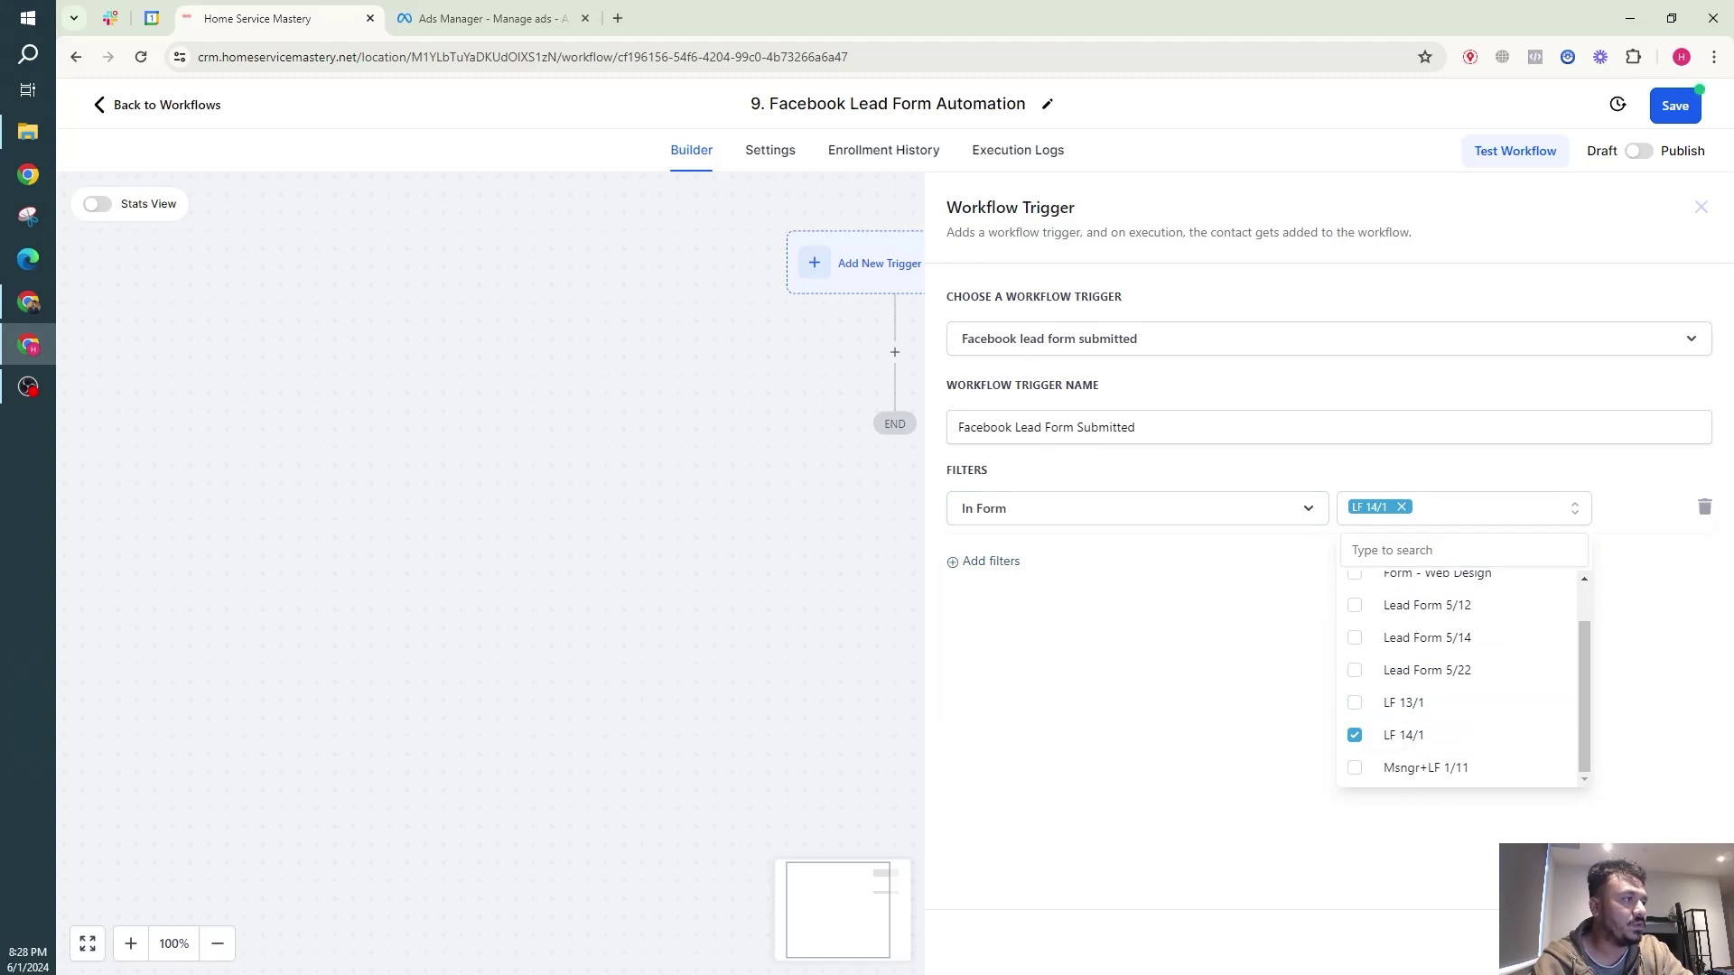
left_click(921, 375)
Step: Add a Create/Update Opportunity action below the trigger, using the LEAD pipeline and its Hot Leads stage
left_click(895, 391)
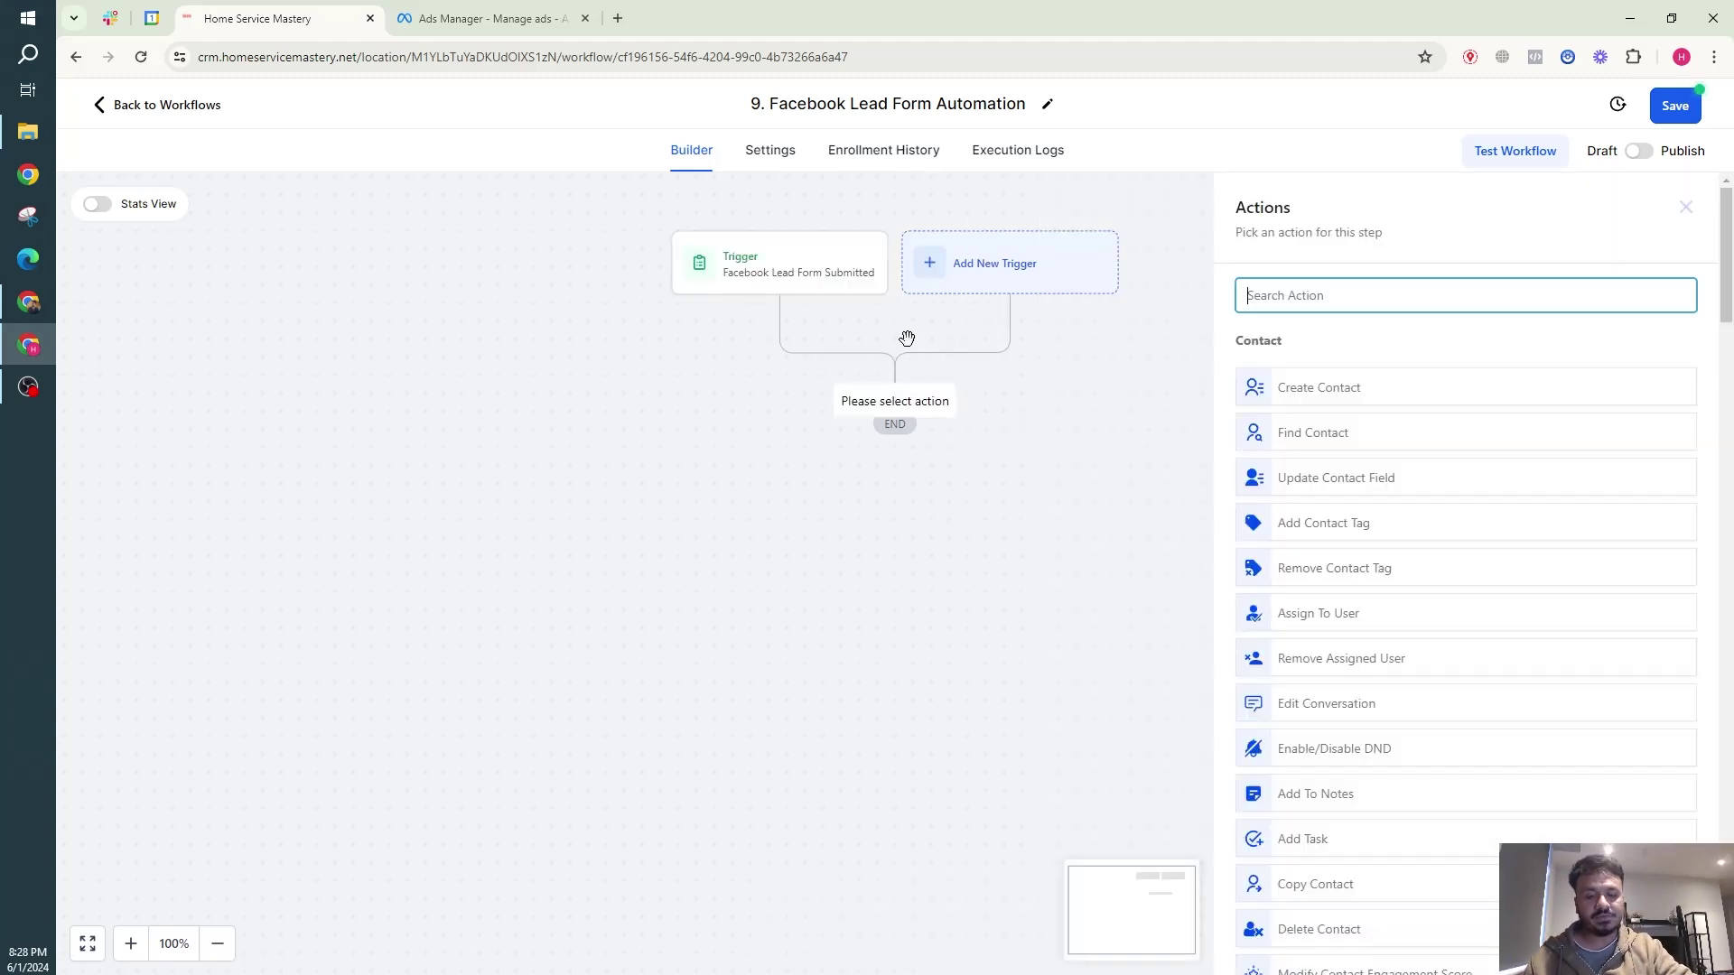
type("crea")
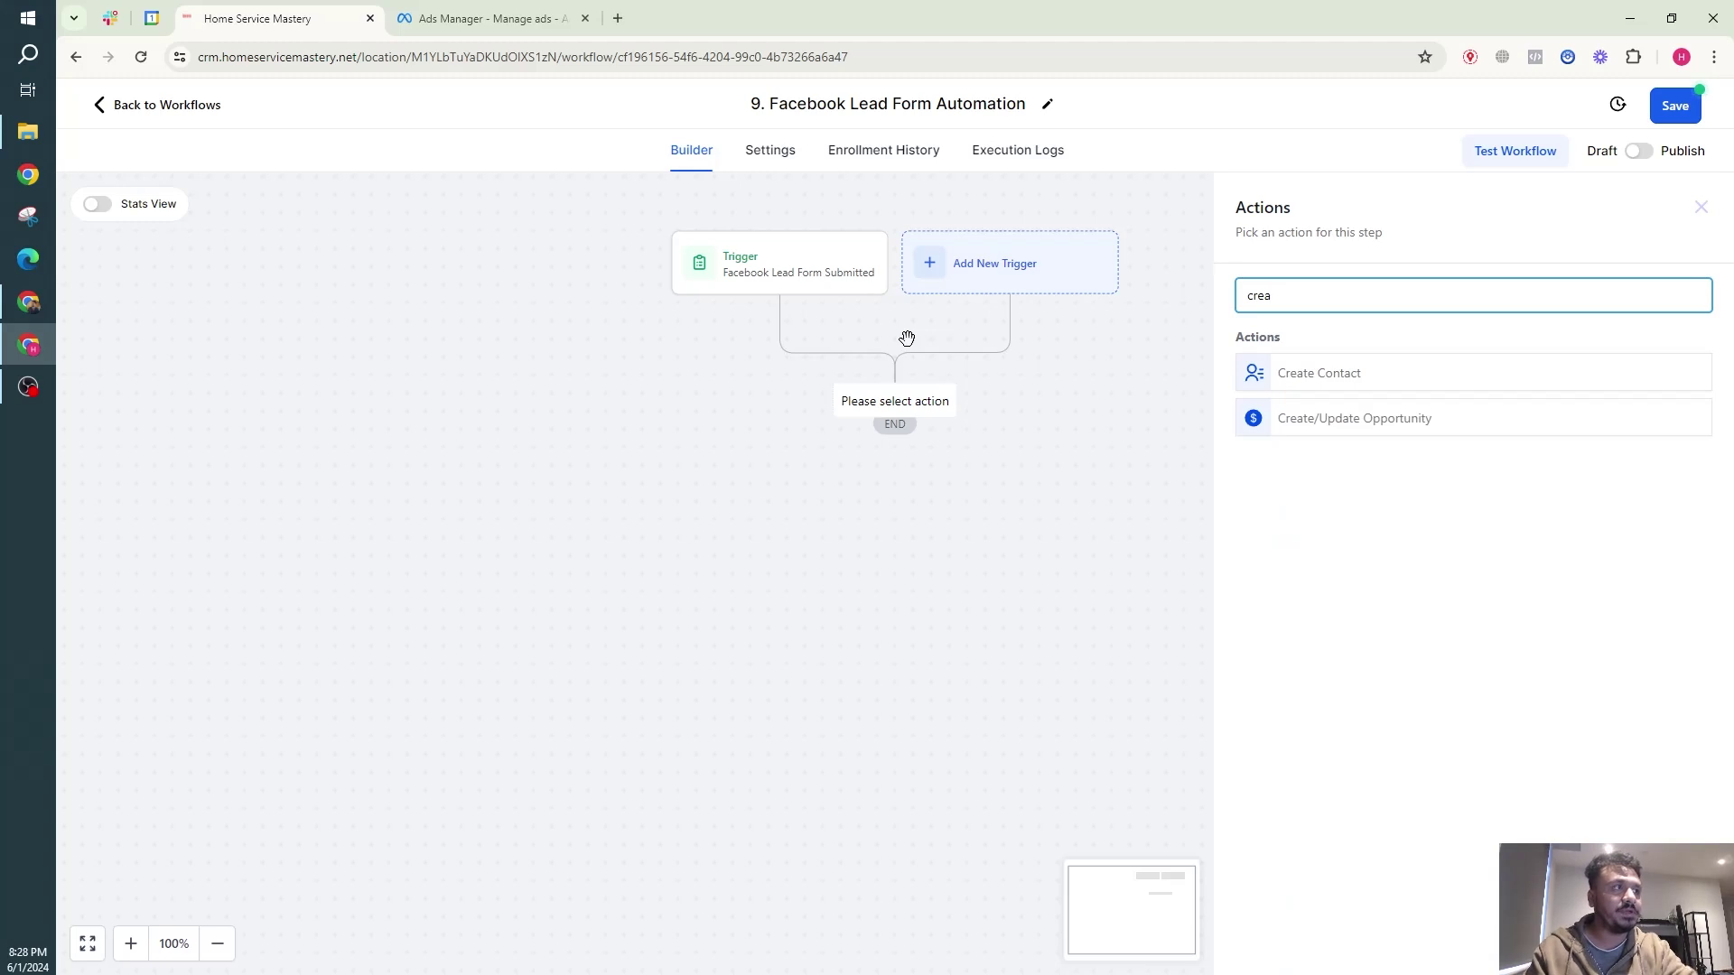
left_click(1343, 419)
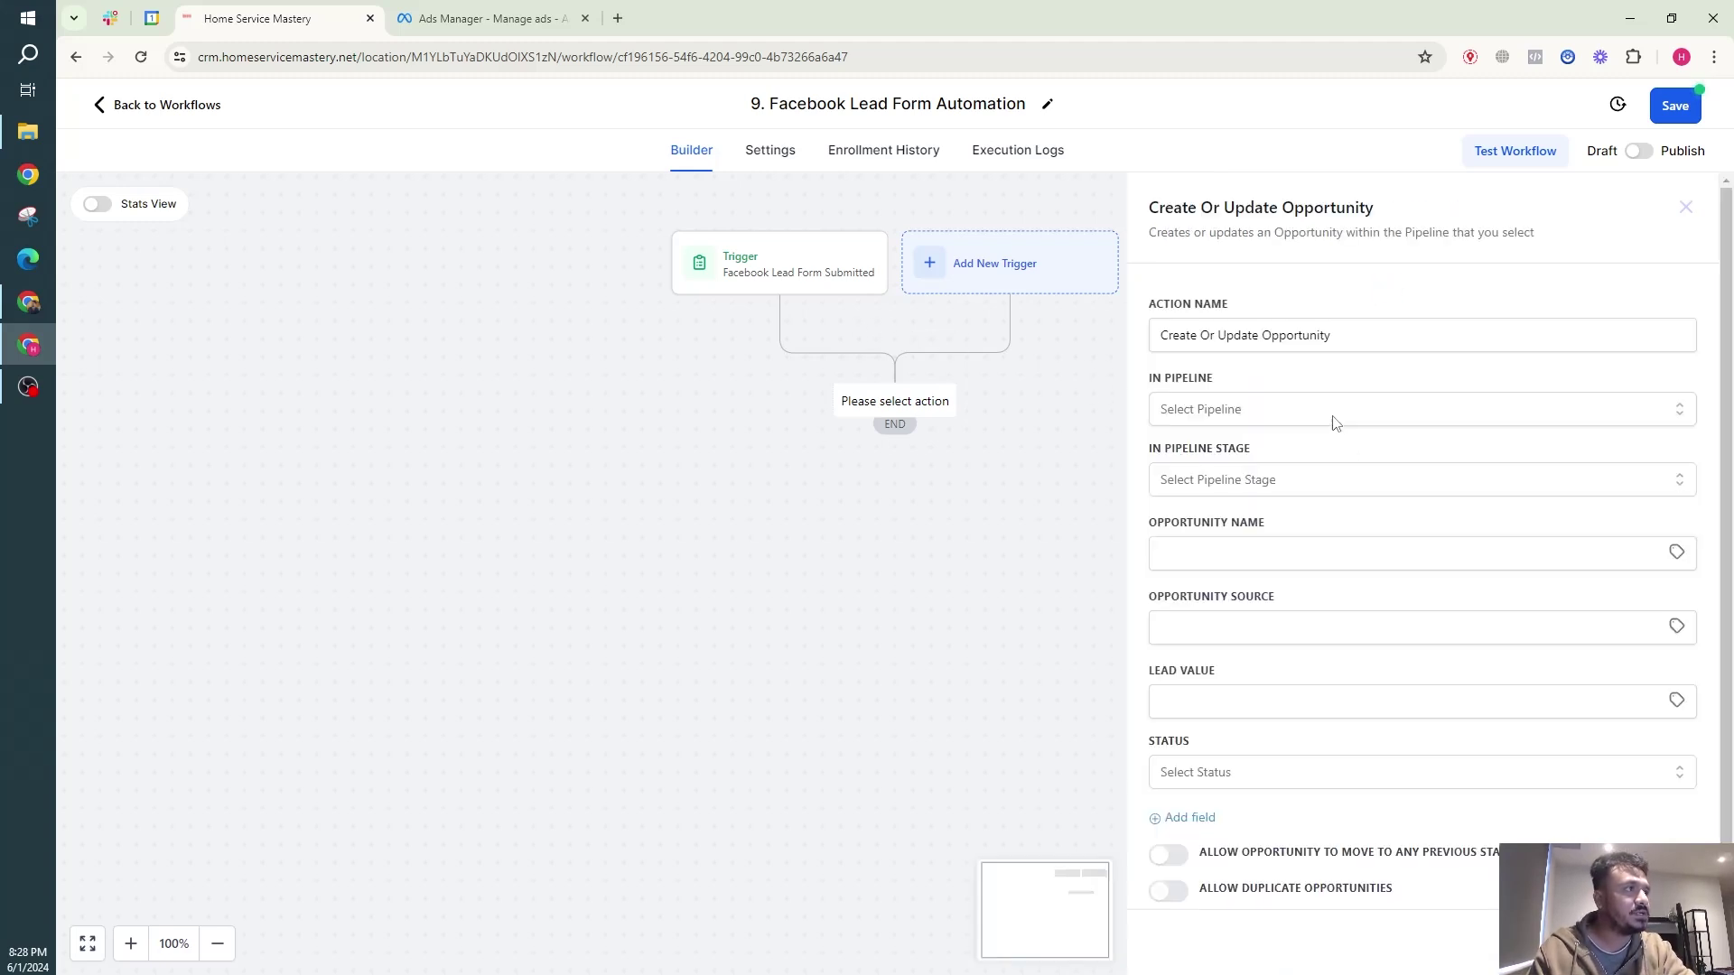
left_click(1267, 421)
left_click(1243, 486)
left_click(1240, 480)
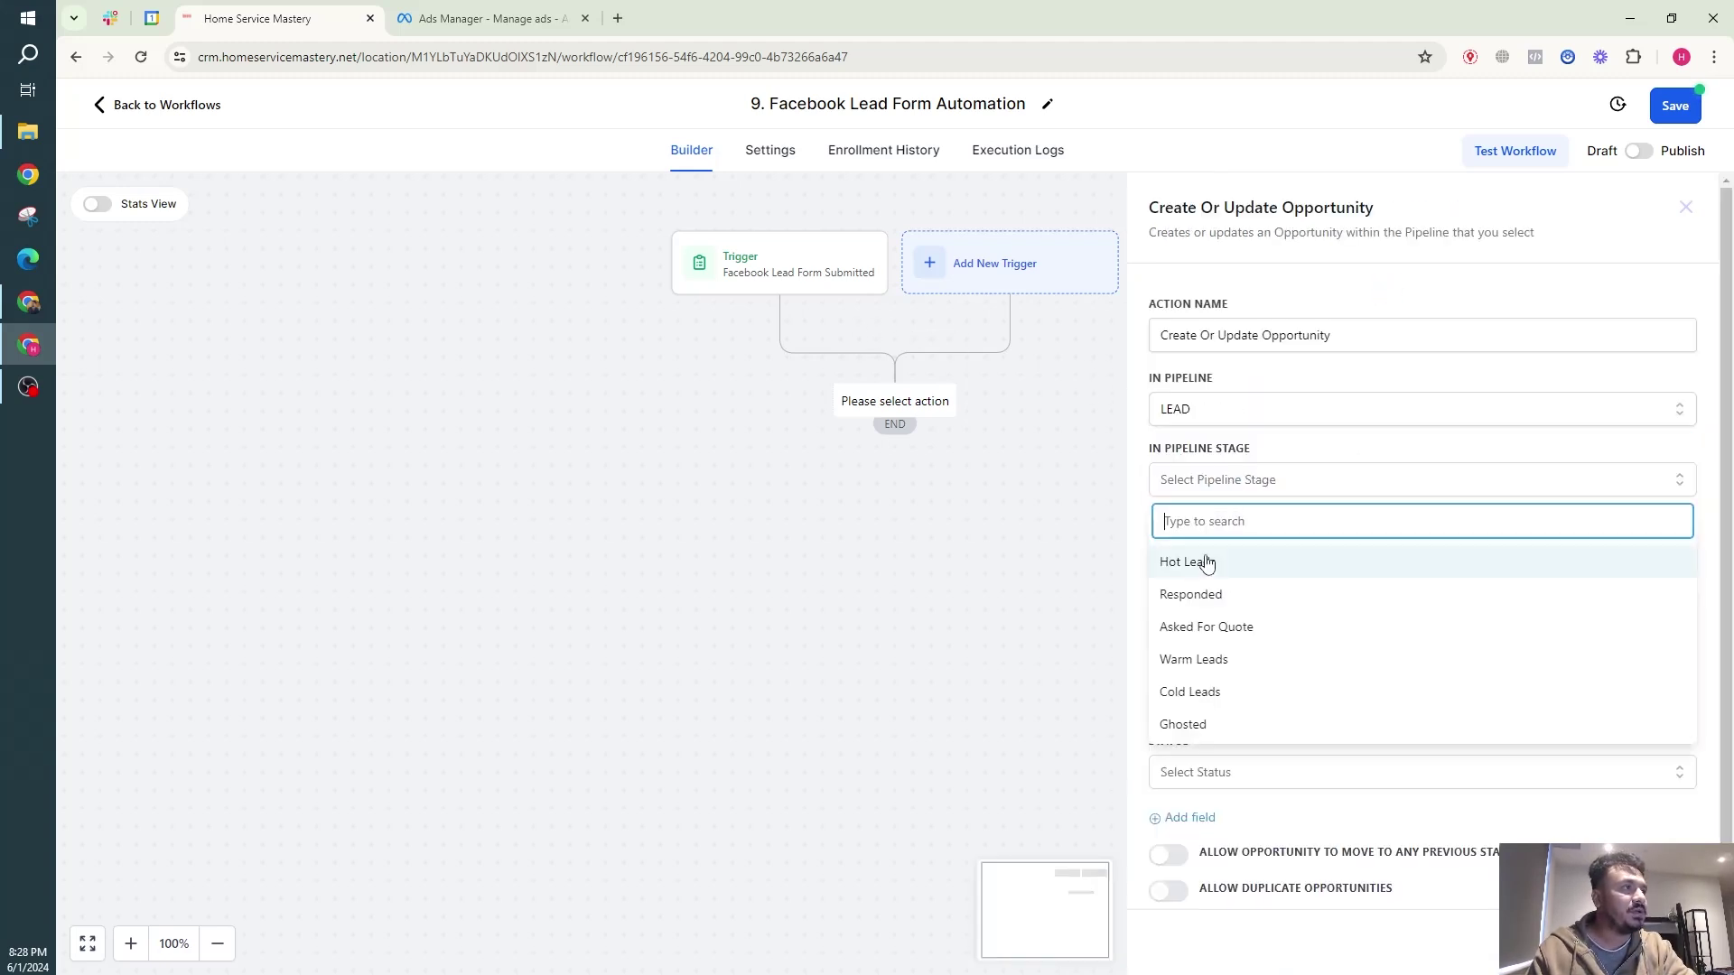
left_click(1204, 561)
Step: Set the opportunity name to the contact's full name variable and the status to open, save the action and recheck its settings
left_click(1676, 552)
mouse_move(1456, 608)
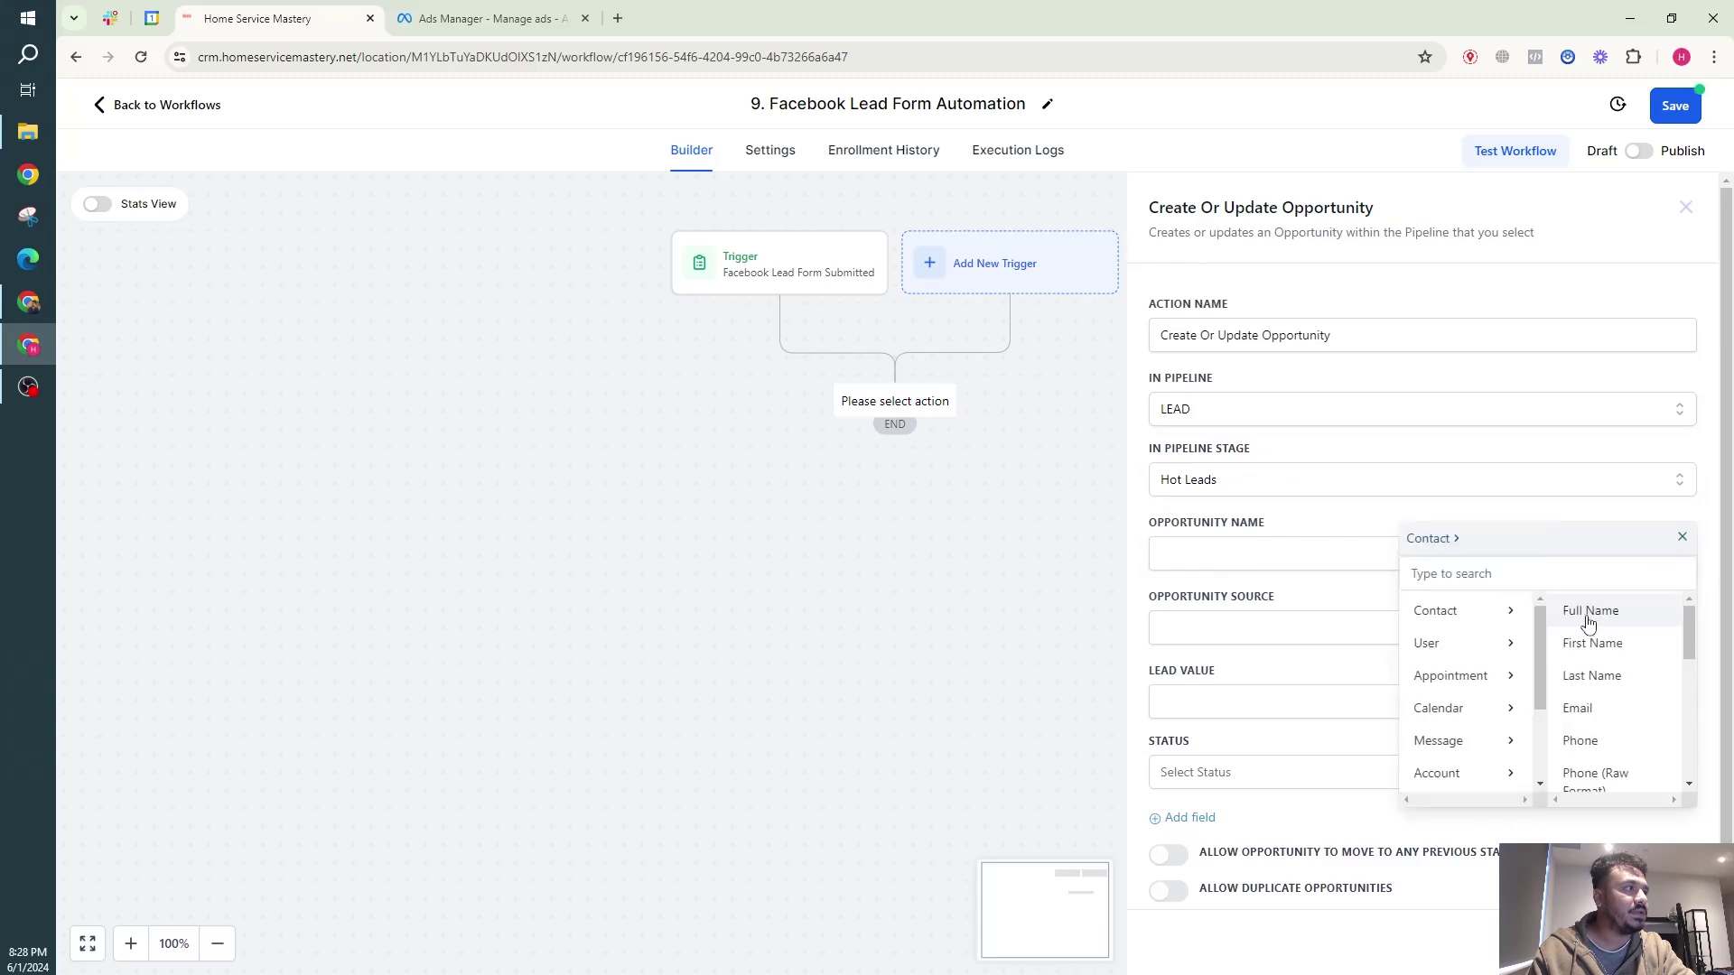
left_click(1587, 609)
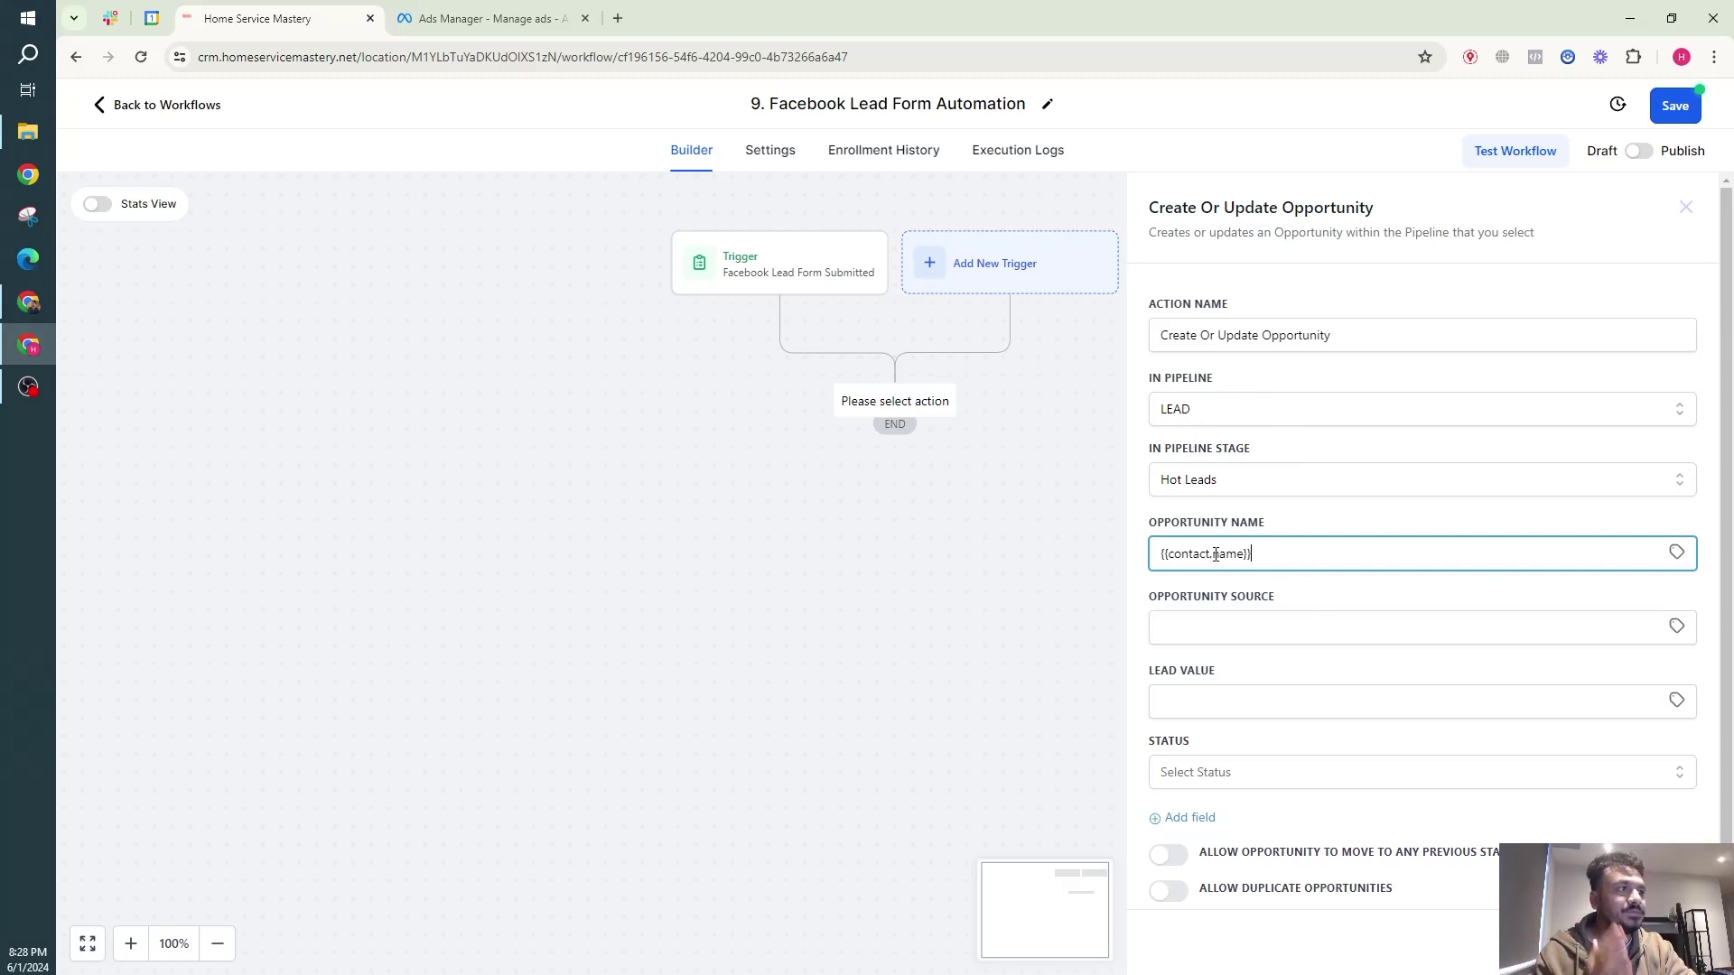
left_click(1337, 779)
left_click(1251, 811)
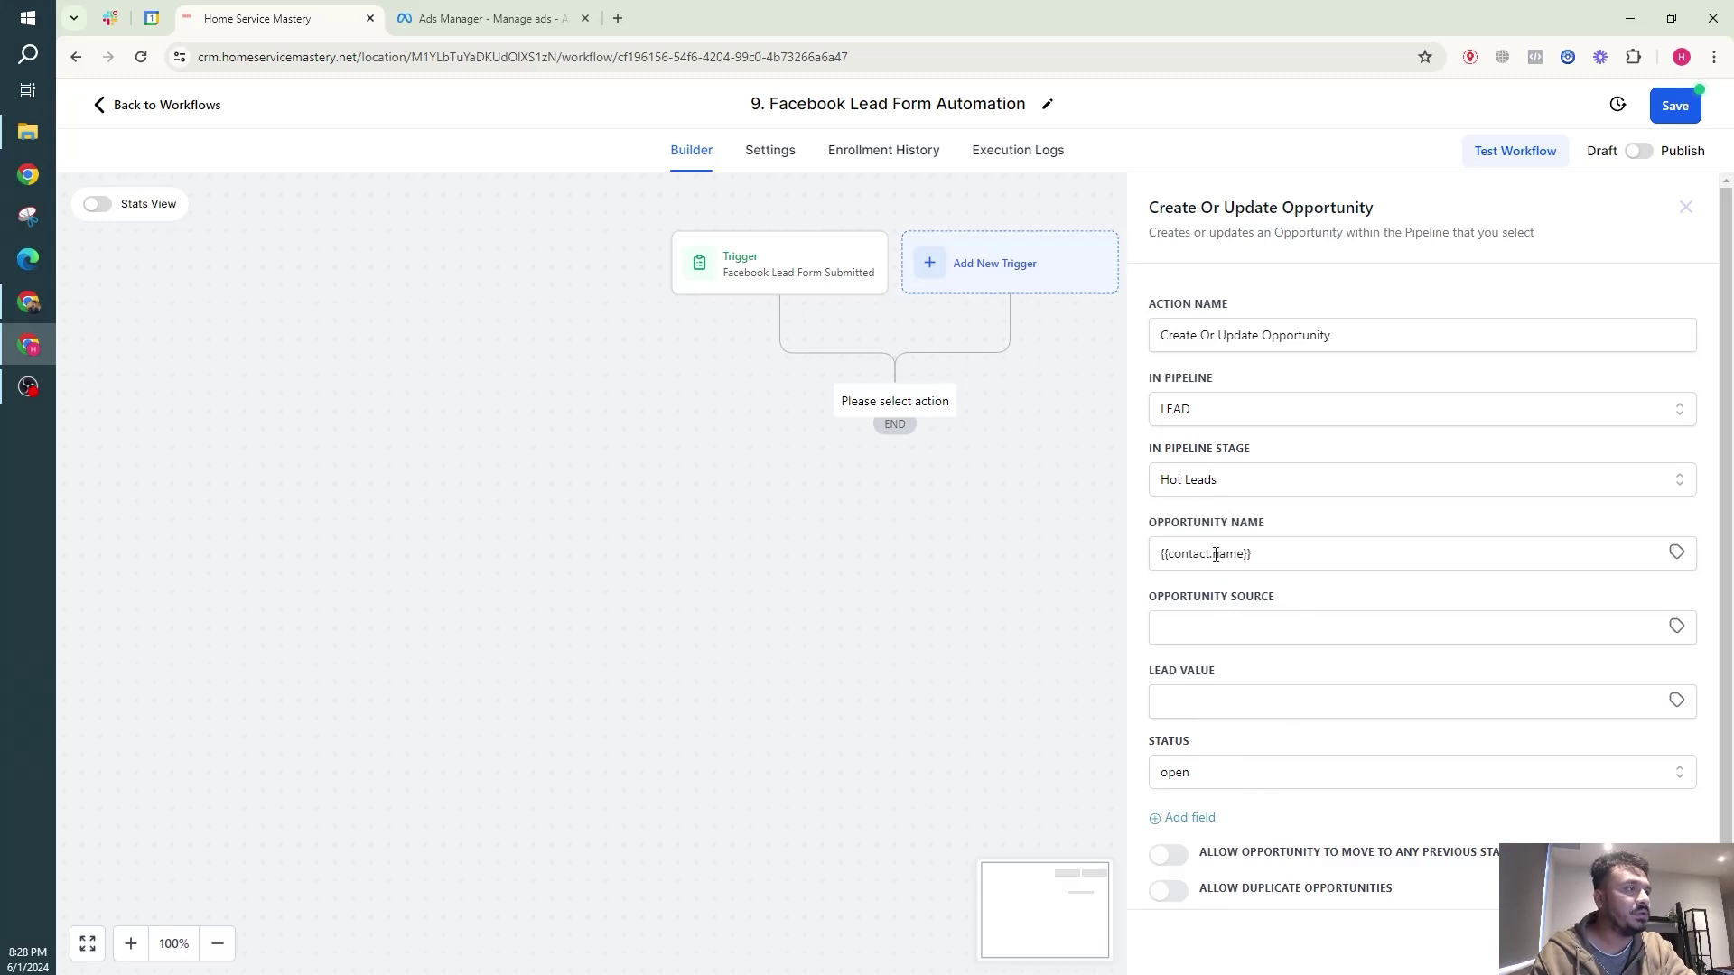
scroll(1358, 677, "down", 1)
left_click(1666, 944)
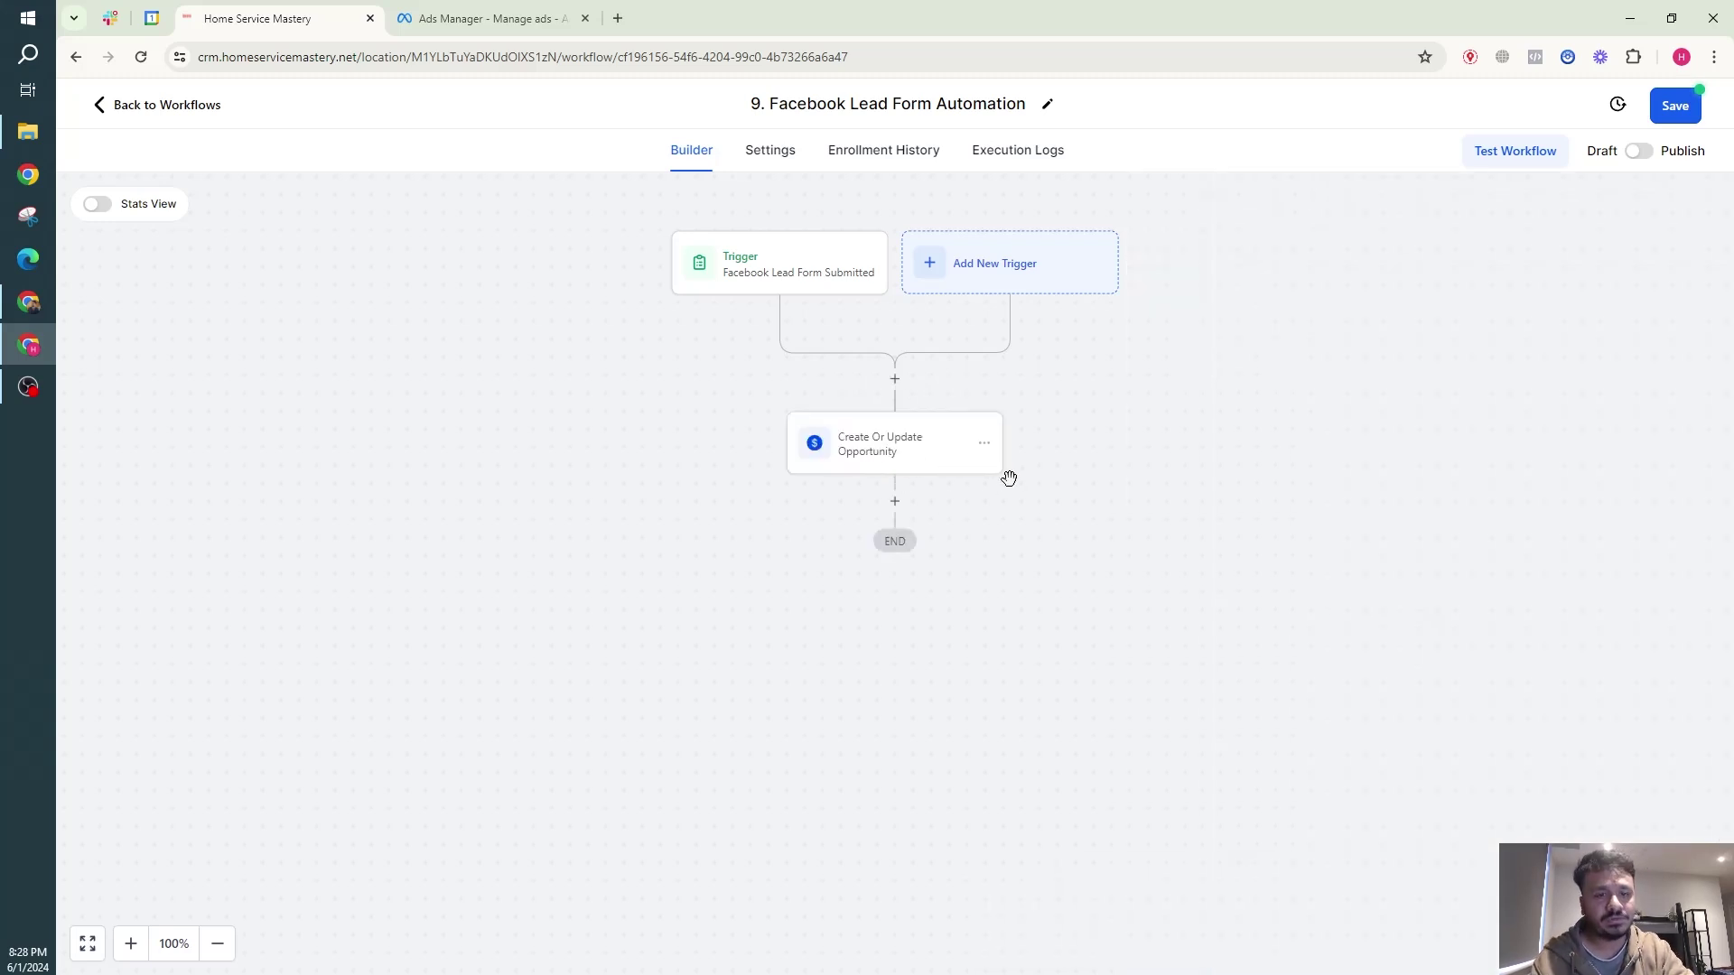
left_click(945, 446)
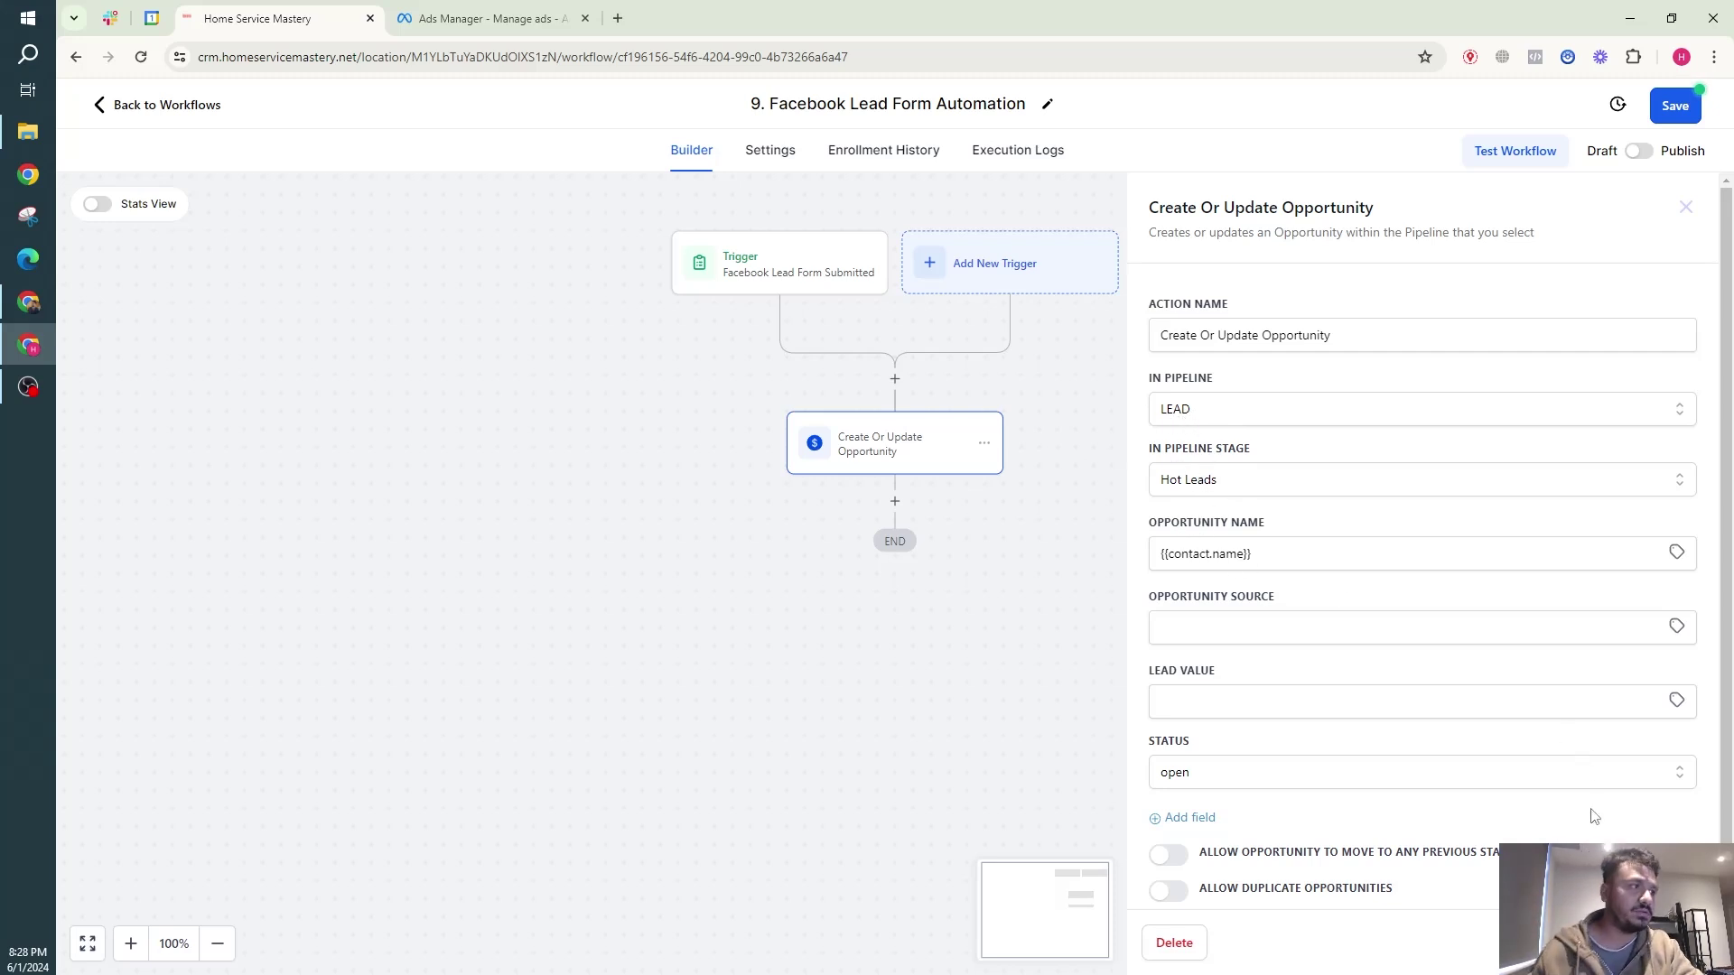
left_click(1685, 207)
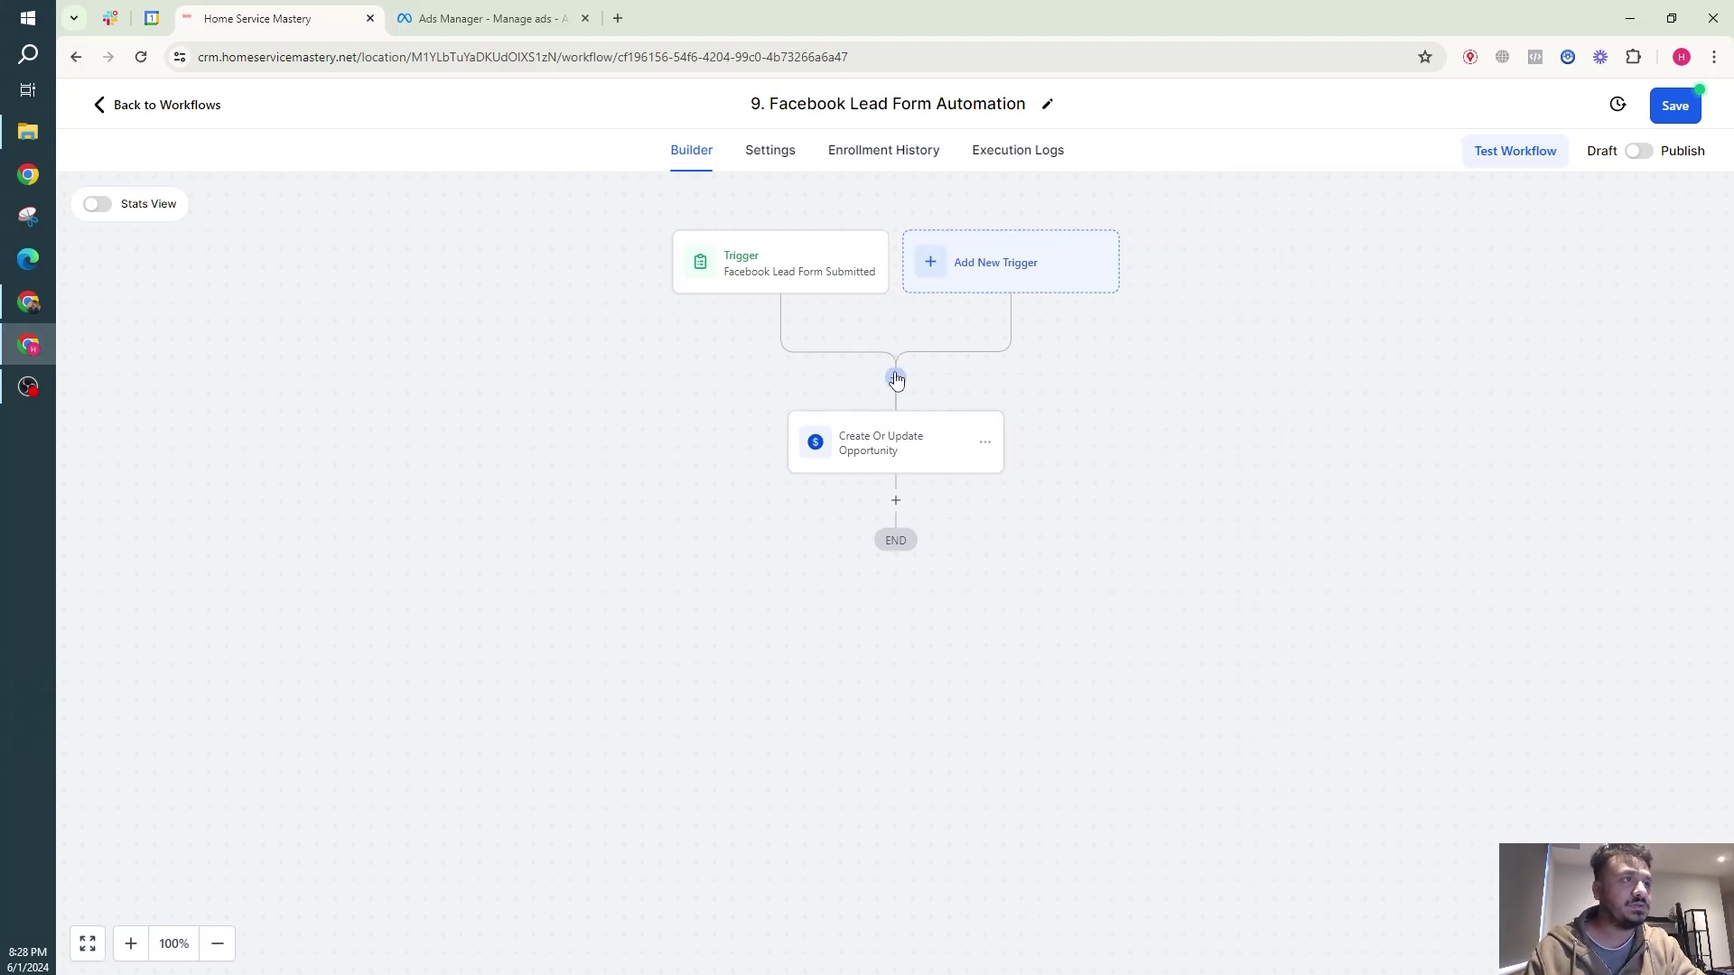
Step: Insert an Assign To User action before the opportunity action, assign the contact to the account's user and save it
left_click(895, 378)
type("ass")
left_click(1359, 372)
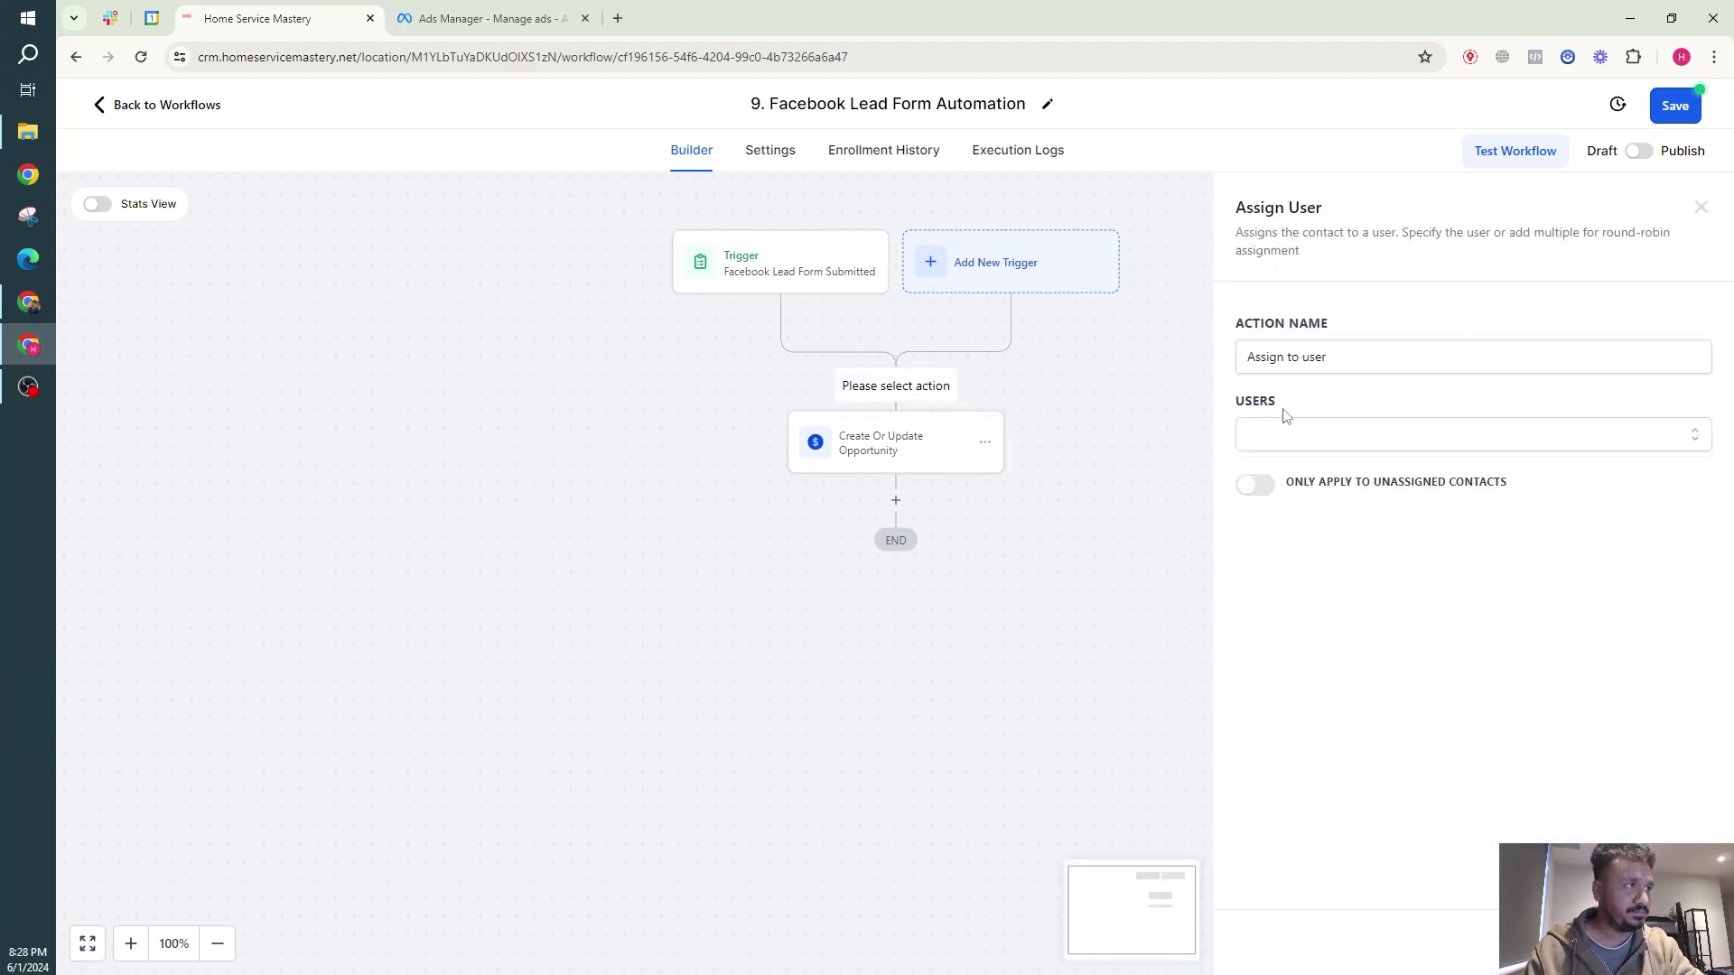
left_click(1301, 438)
left_click(1301, 475)
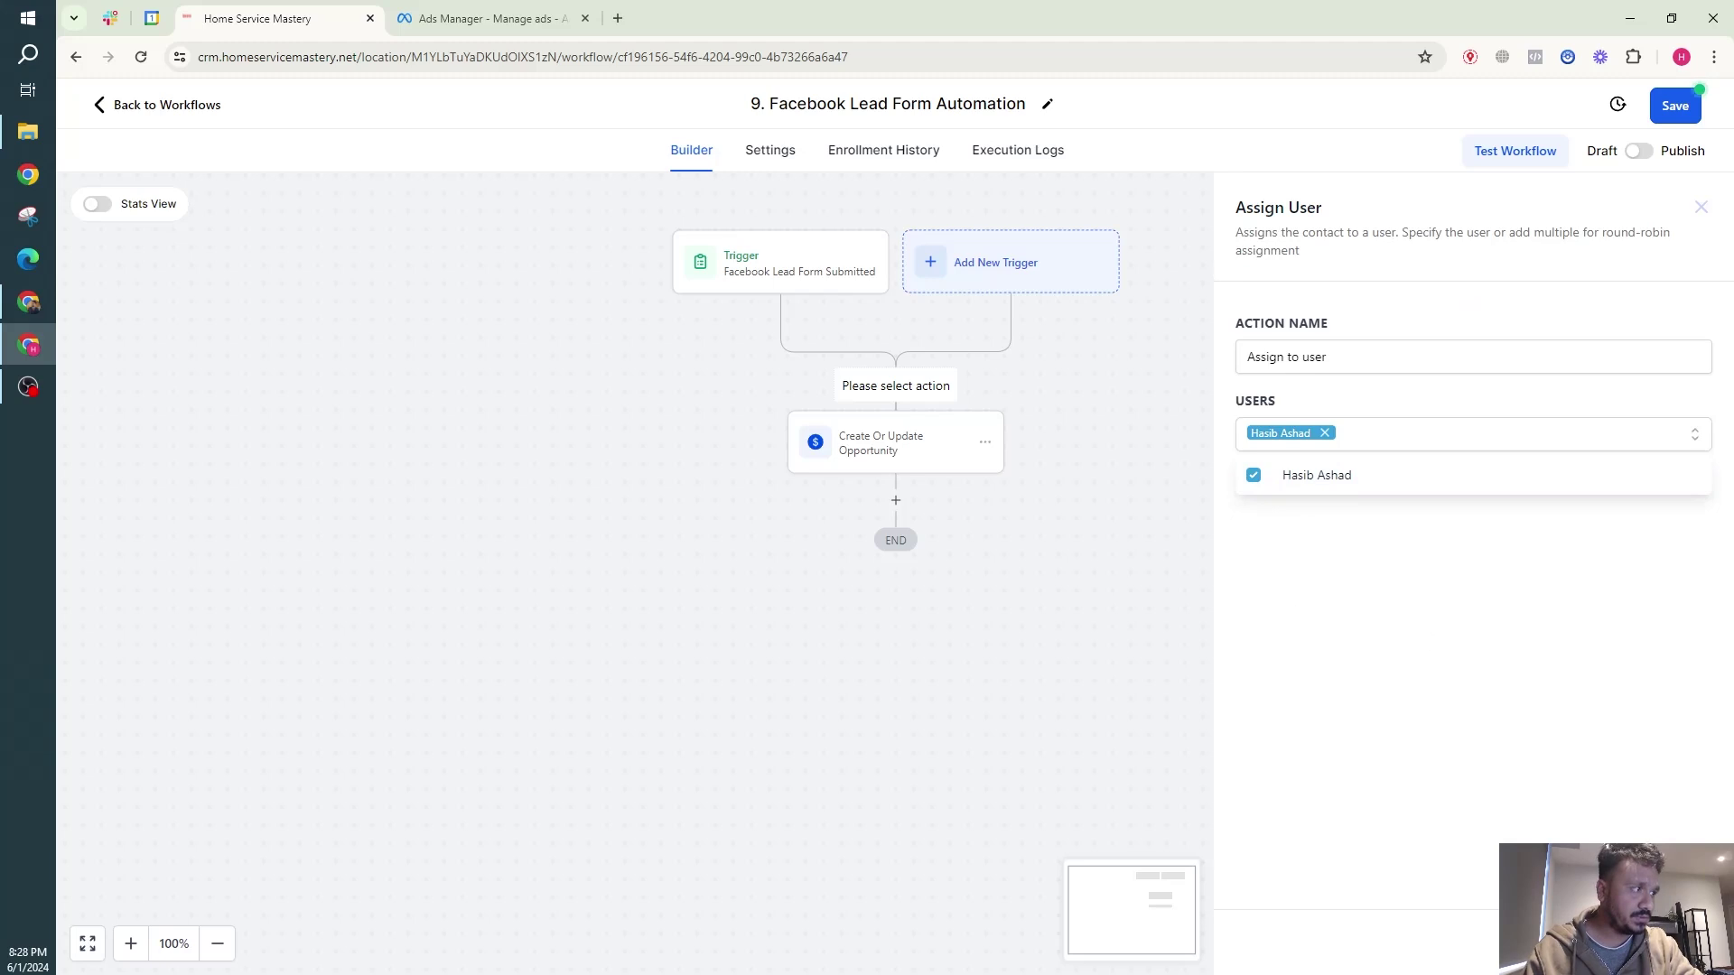
left_click(1662, 941)
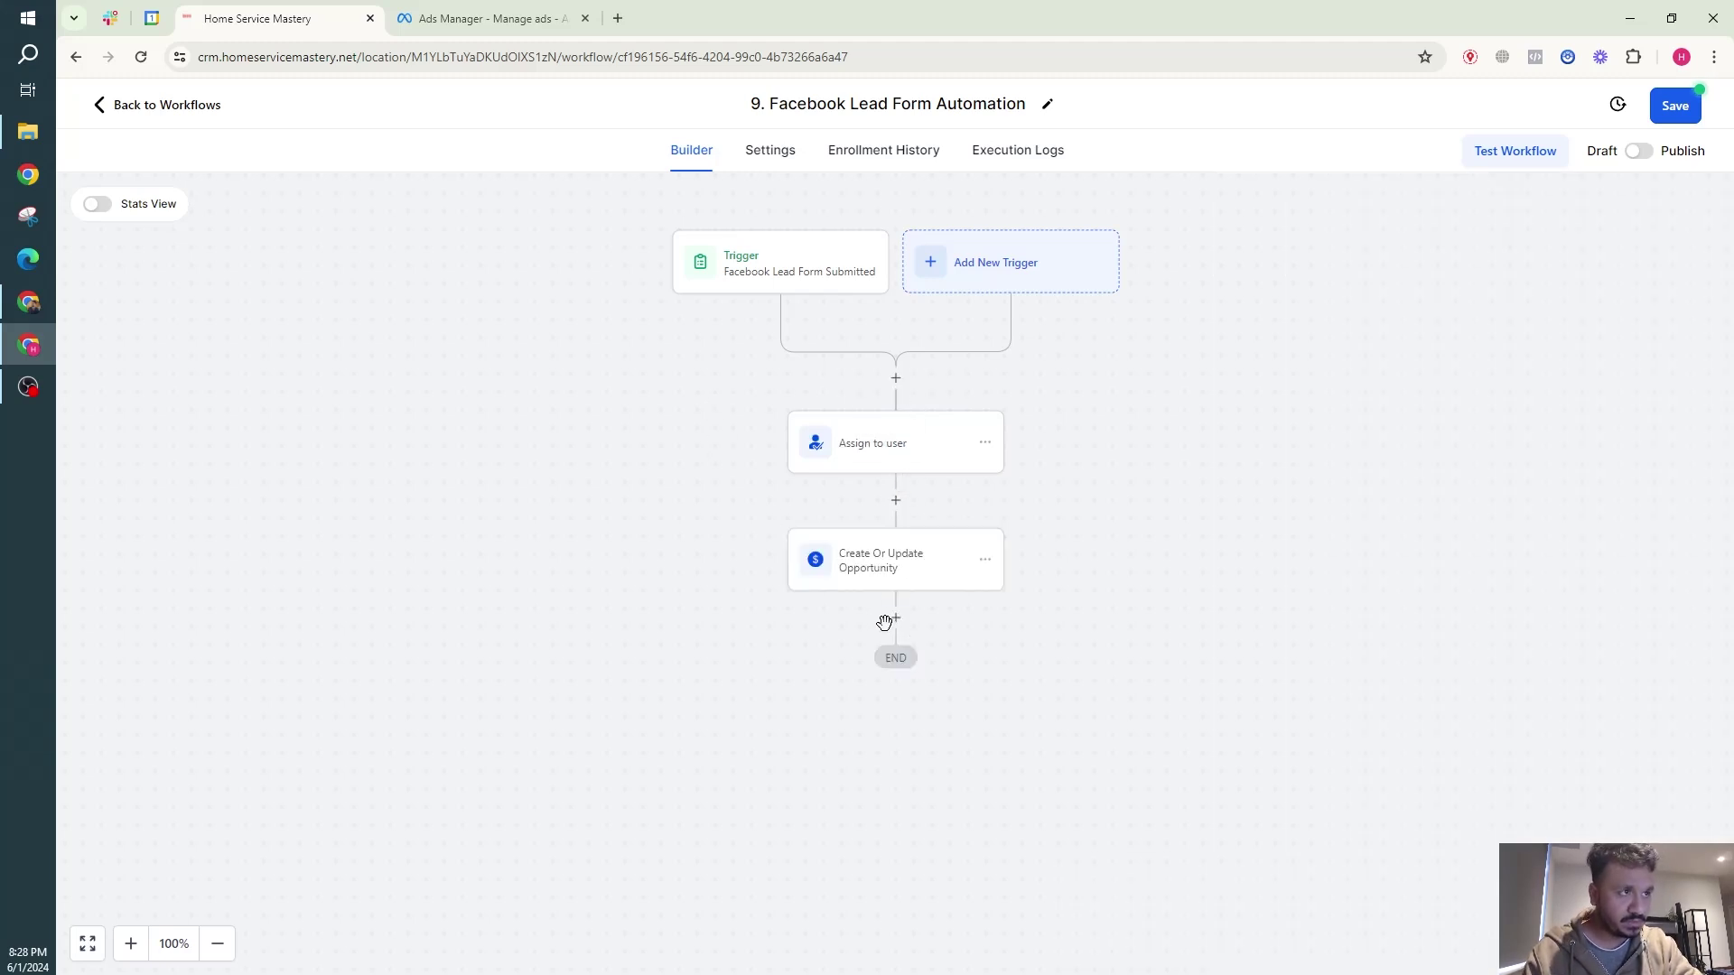
Step: Add an Add Contact Tag action after the opportunity action, creating the new tag "facebook_ad", and save it
left_click(896, 621)
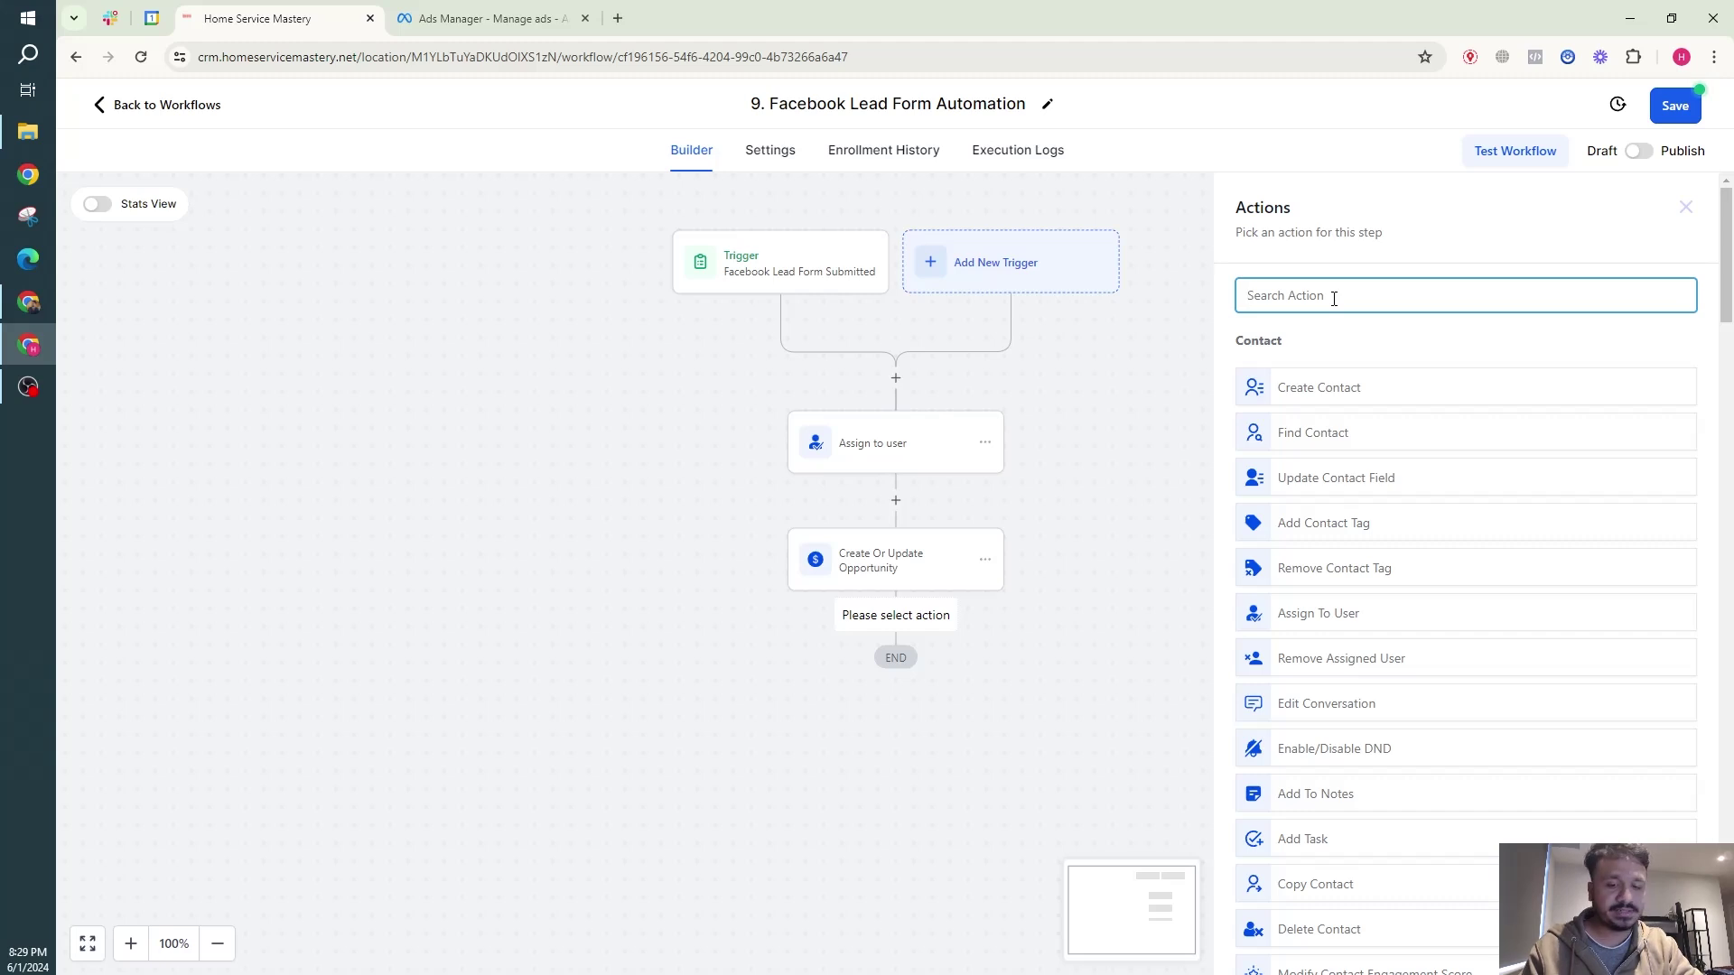
type("tag")
left_click(1332, 374)
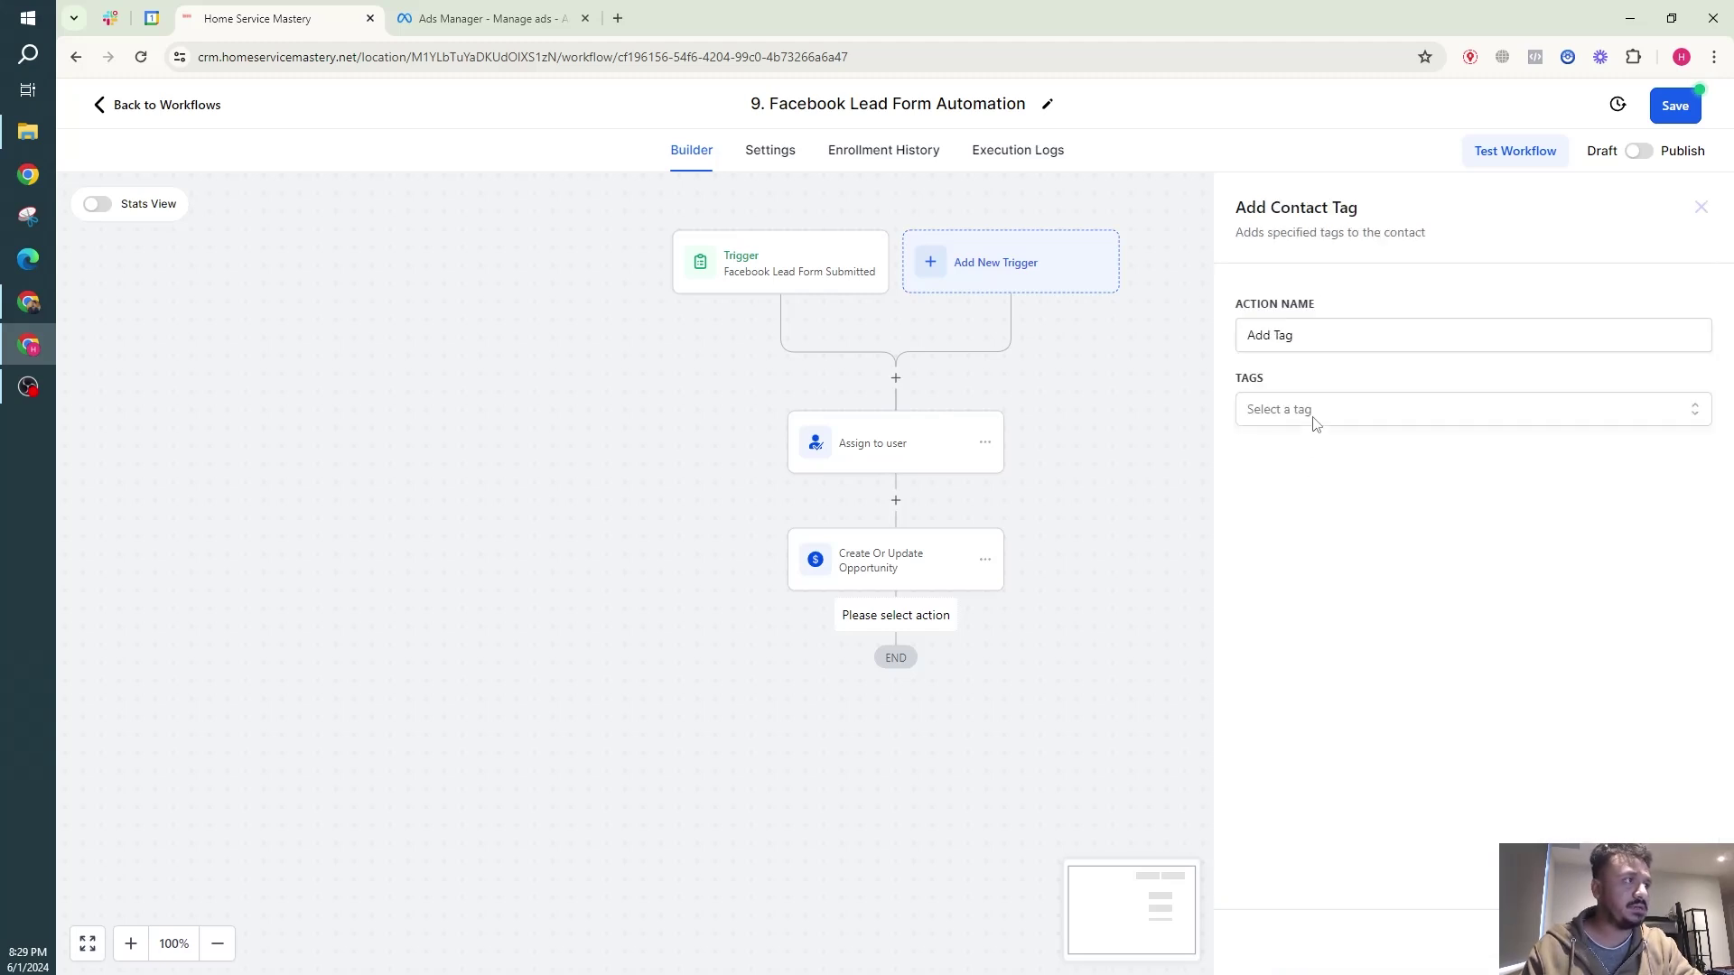
left_click(1314, 415)
type("facebook")
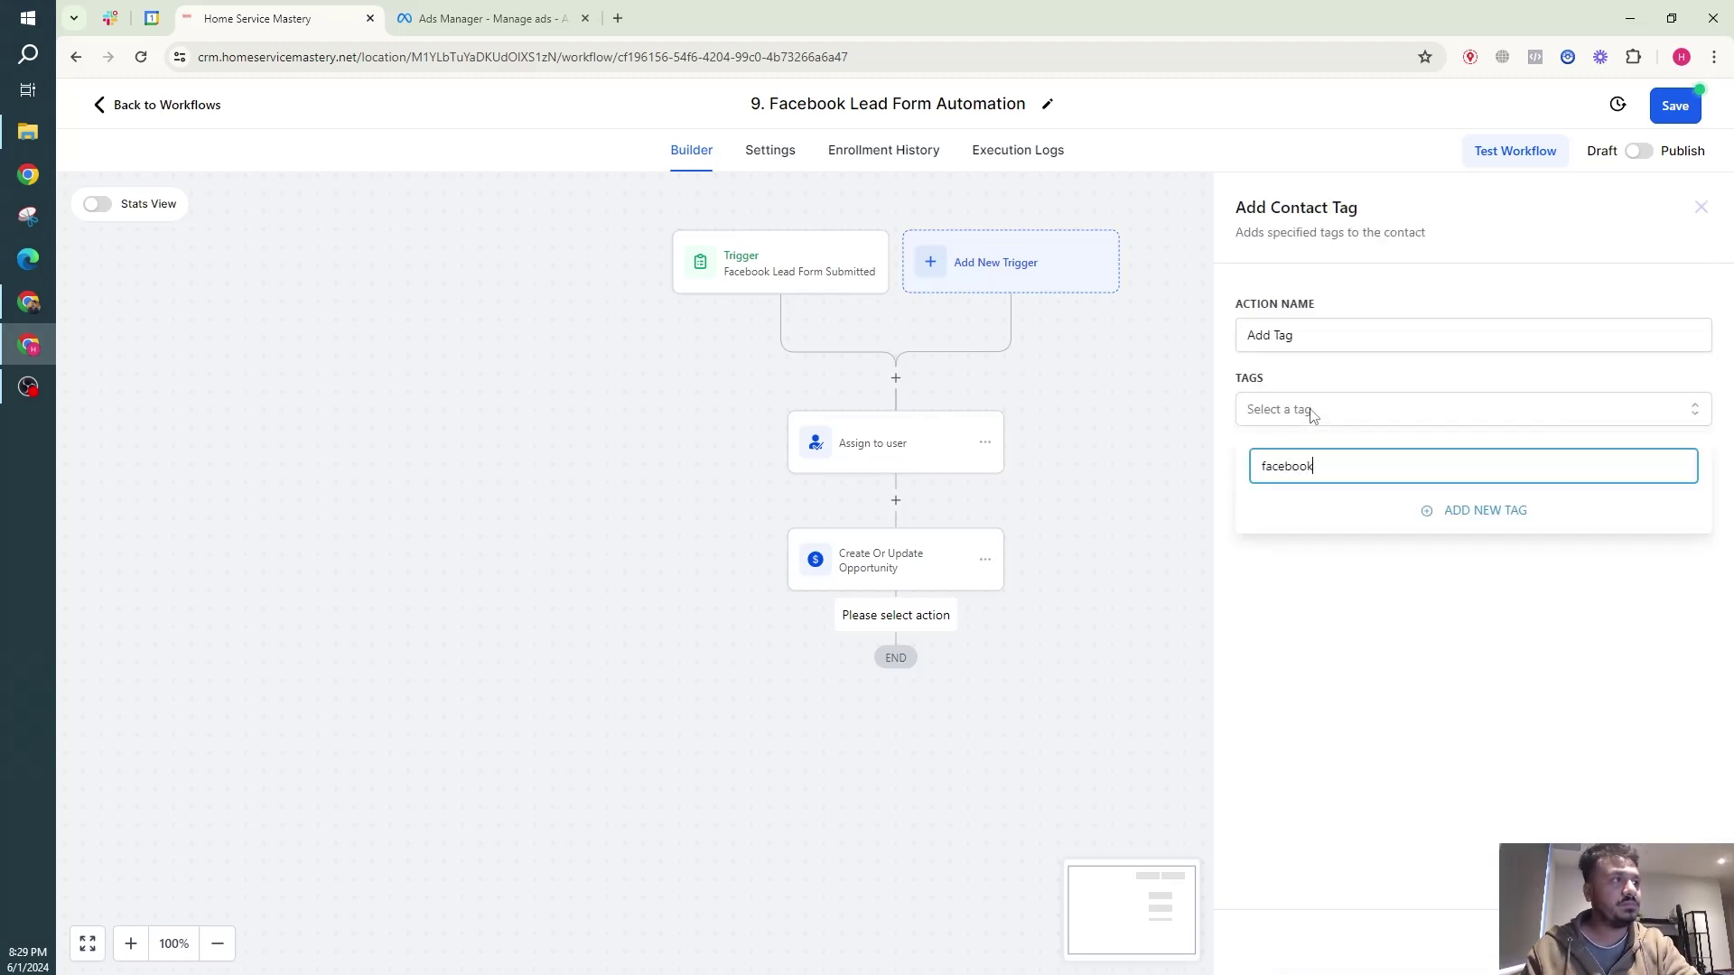
type("_ad")
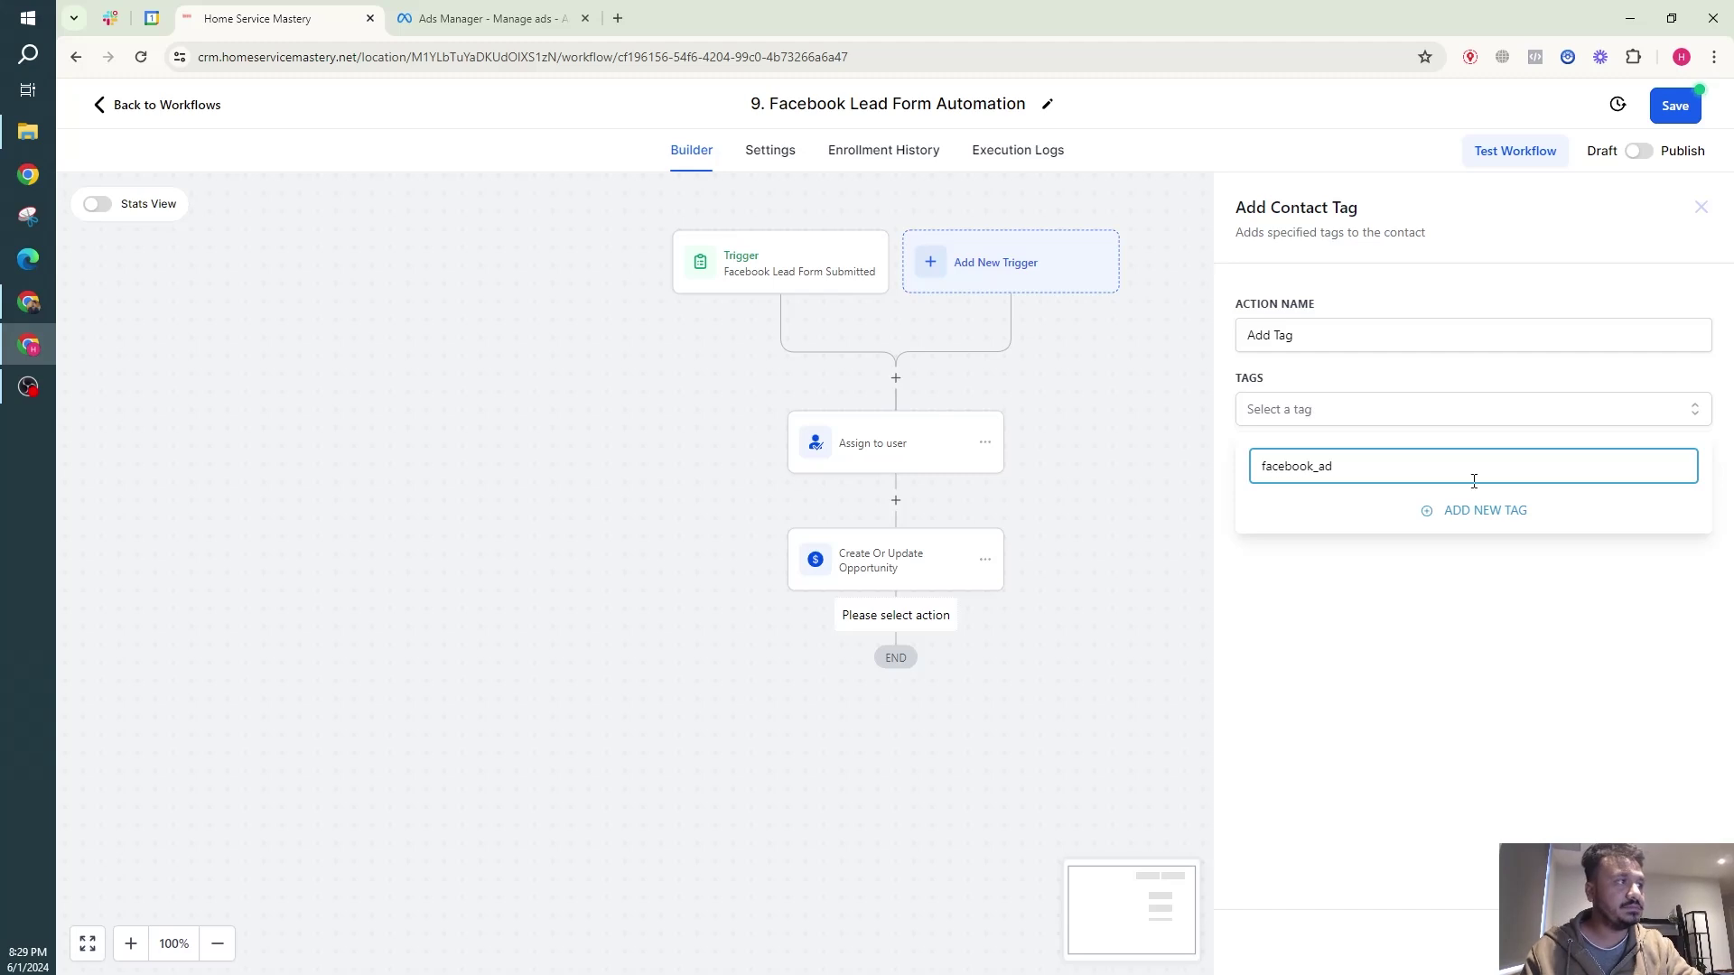
left_click(1482, 512)
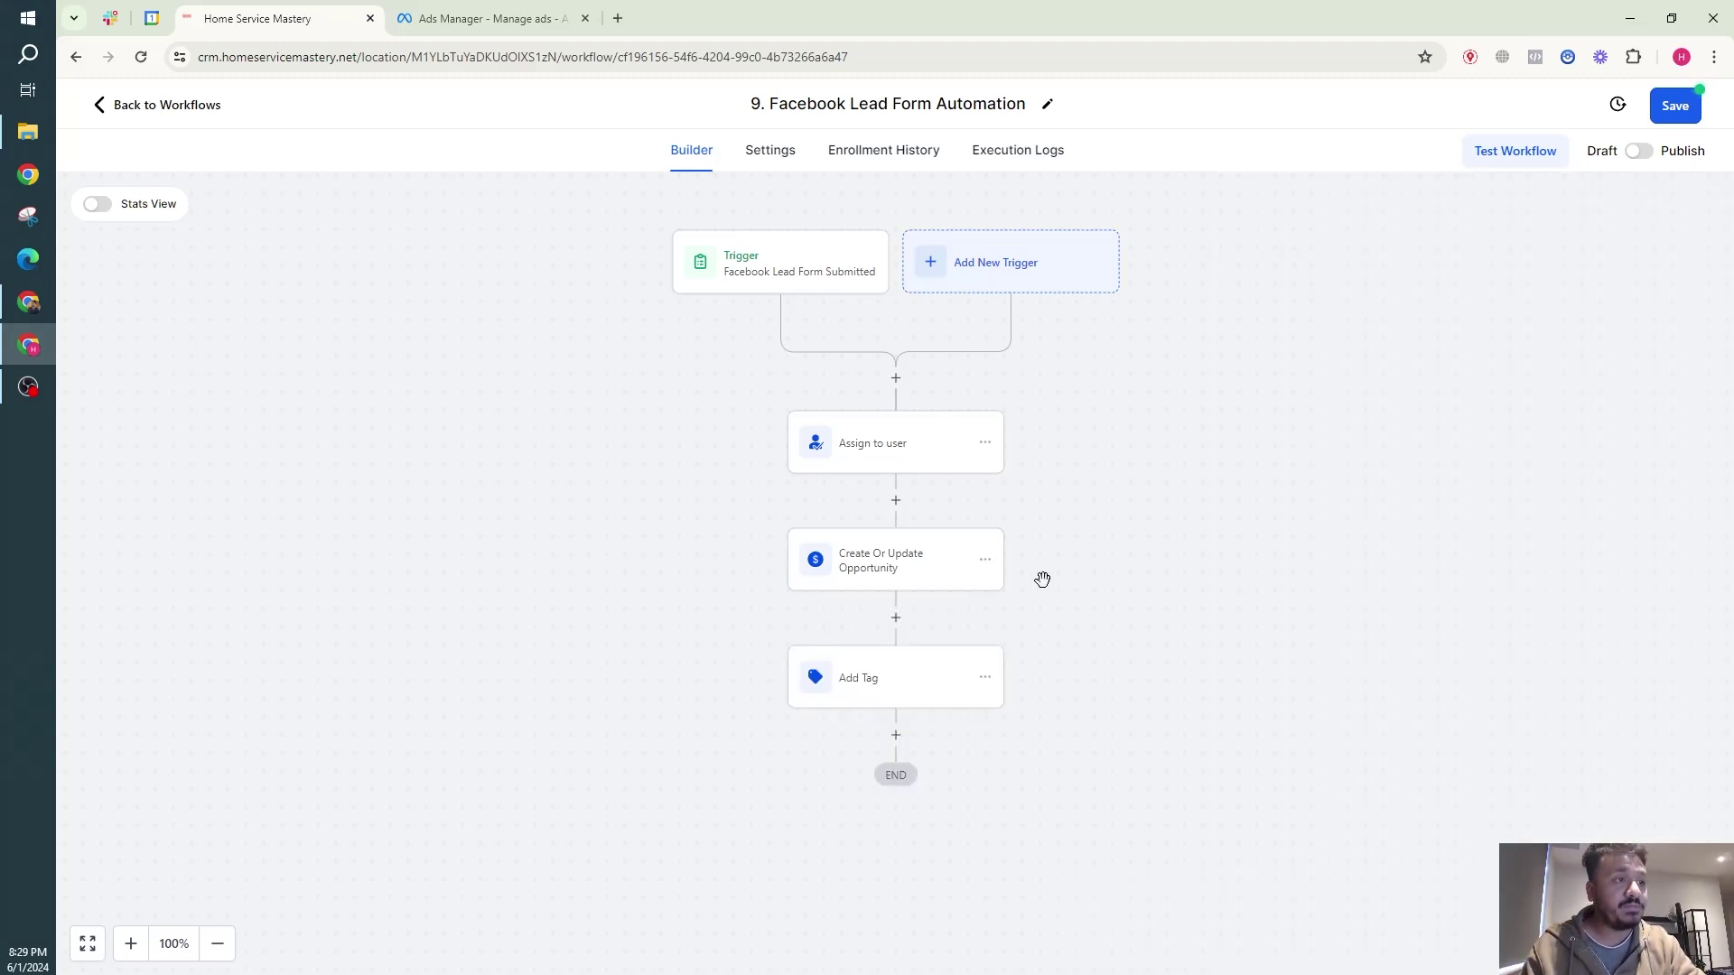
Step: Add a "Wait a few seconds" action and an email after the tag, filling in the email's sender name and sender address
left_click(896, 734)
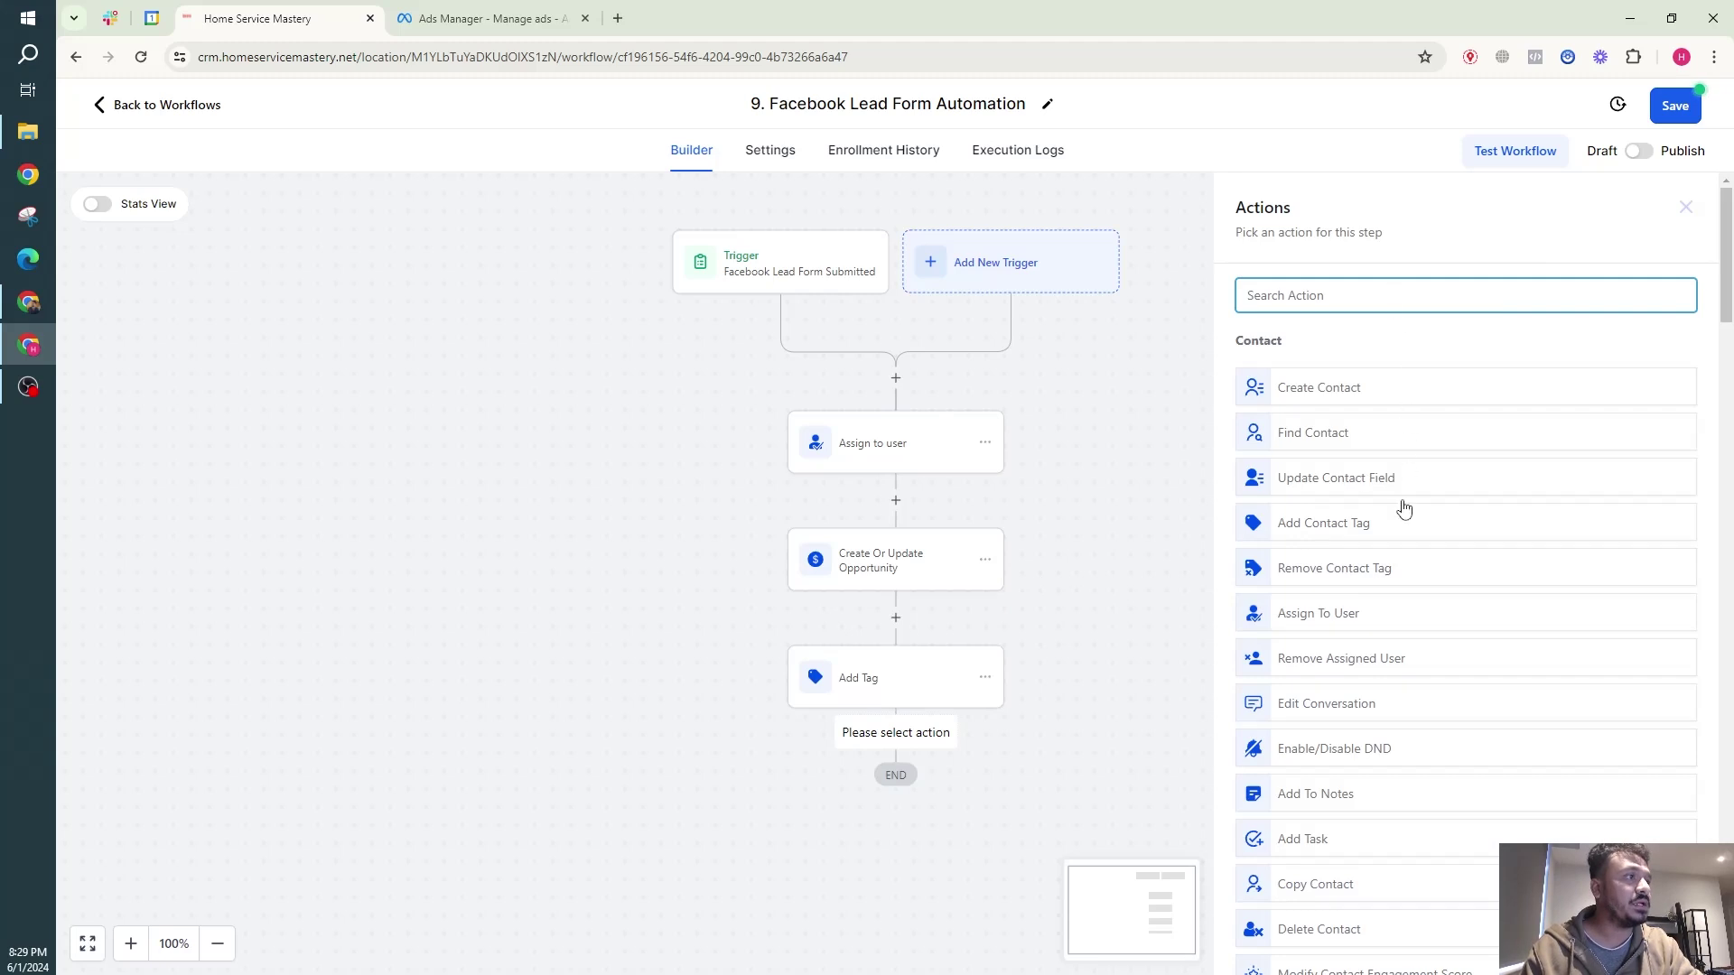
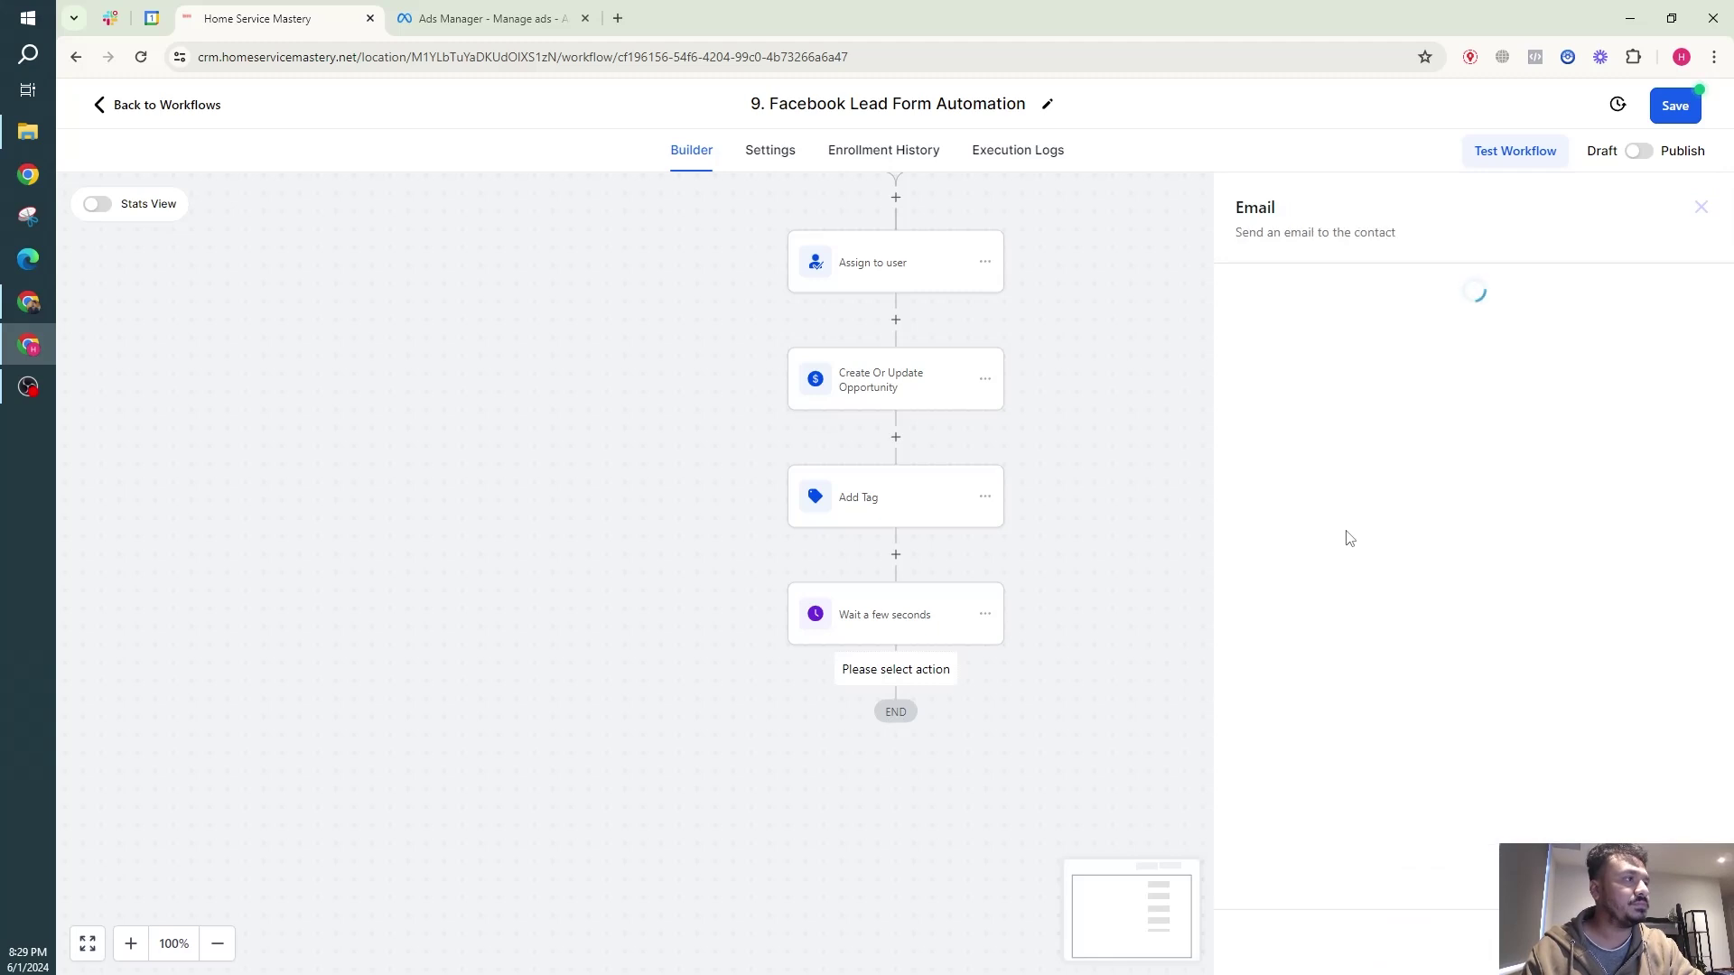
left_click(1315, 433)
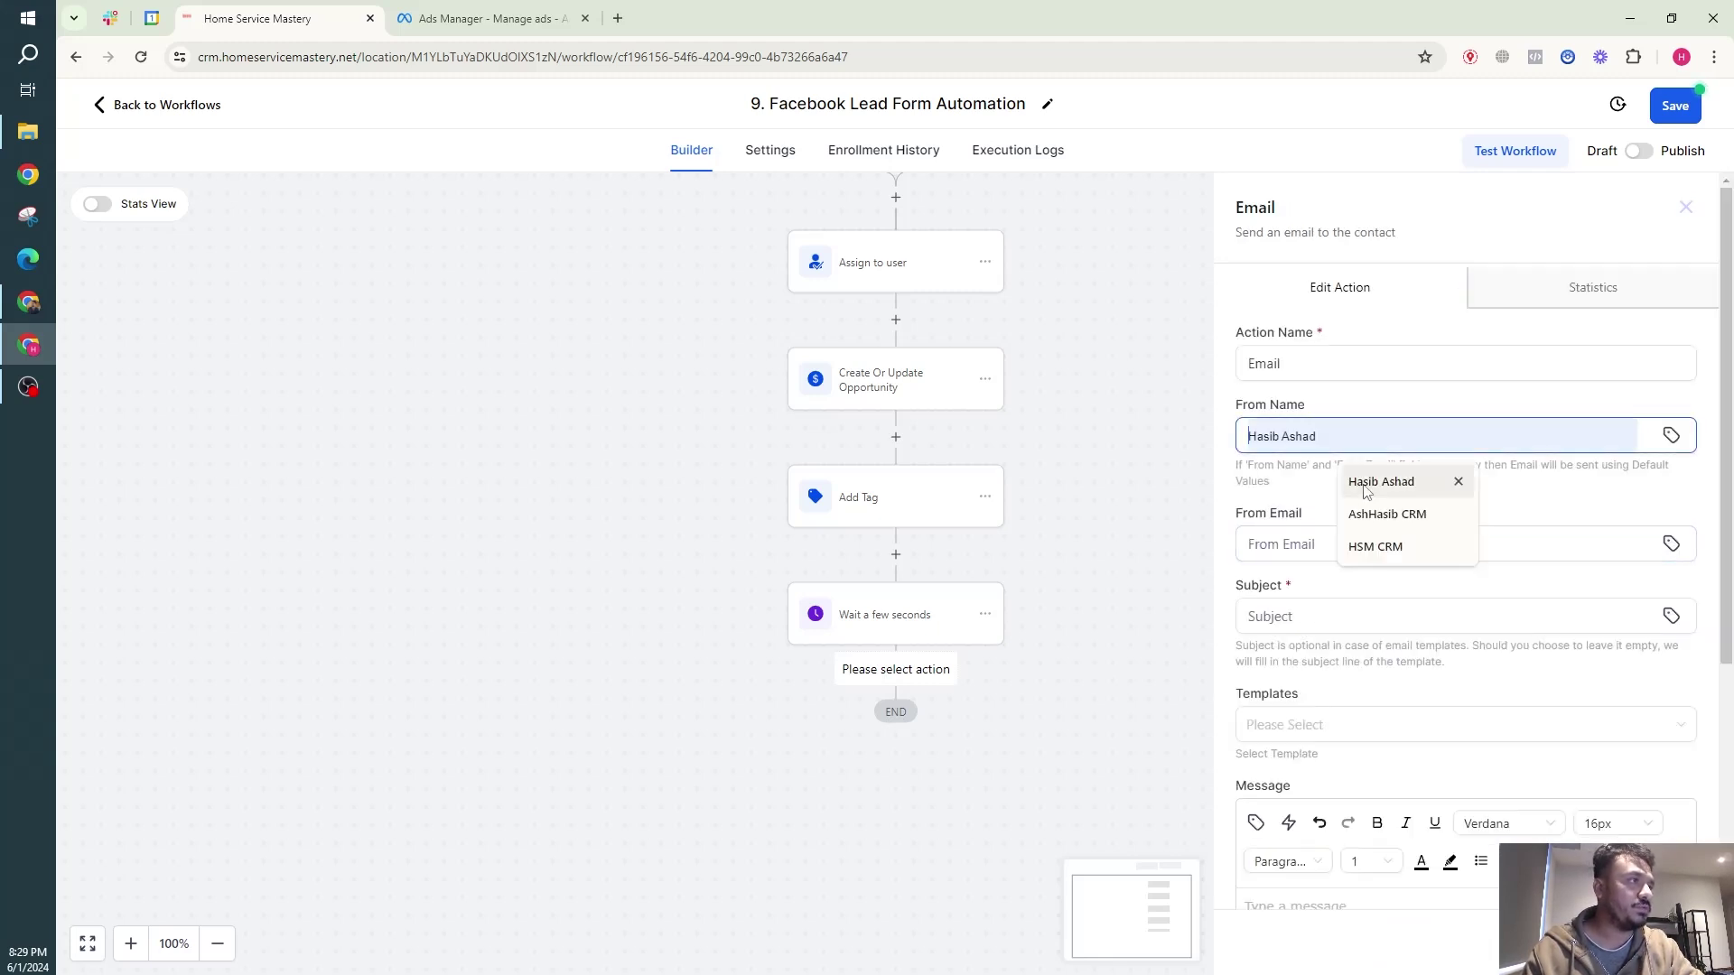
left_click(1366, 479)
left_click(1315, 544)
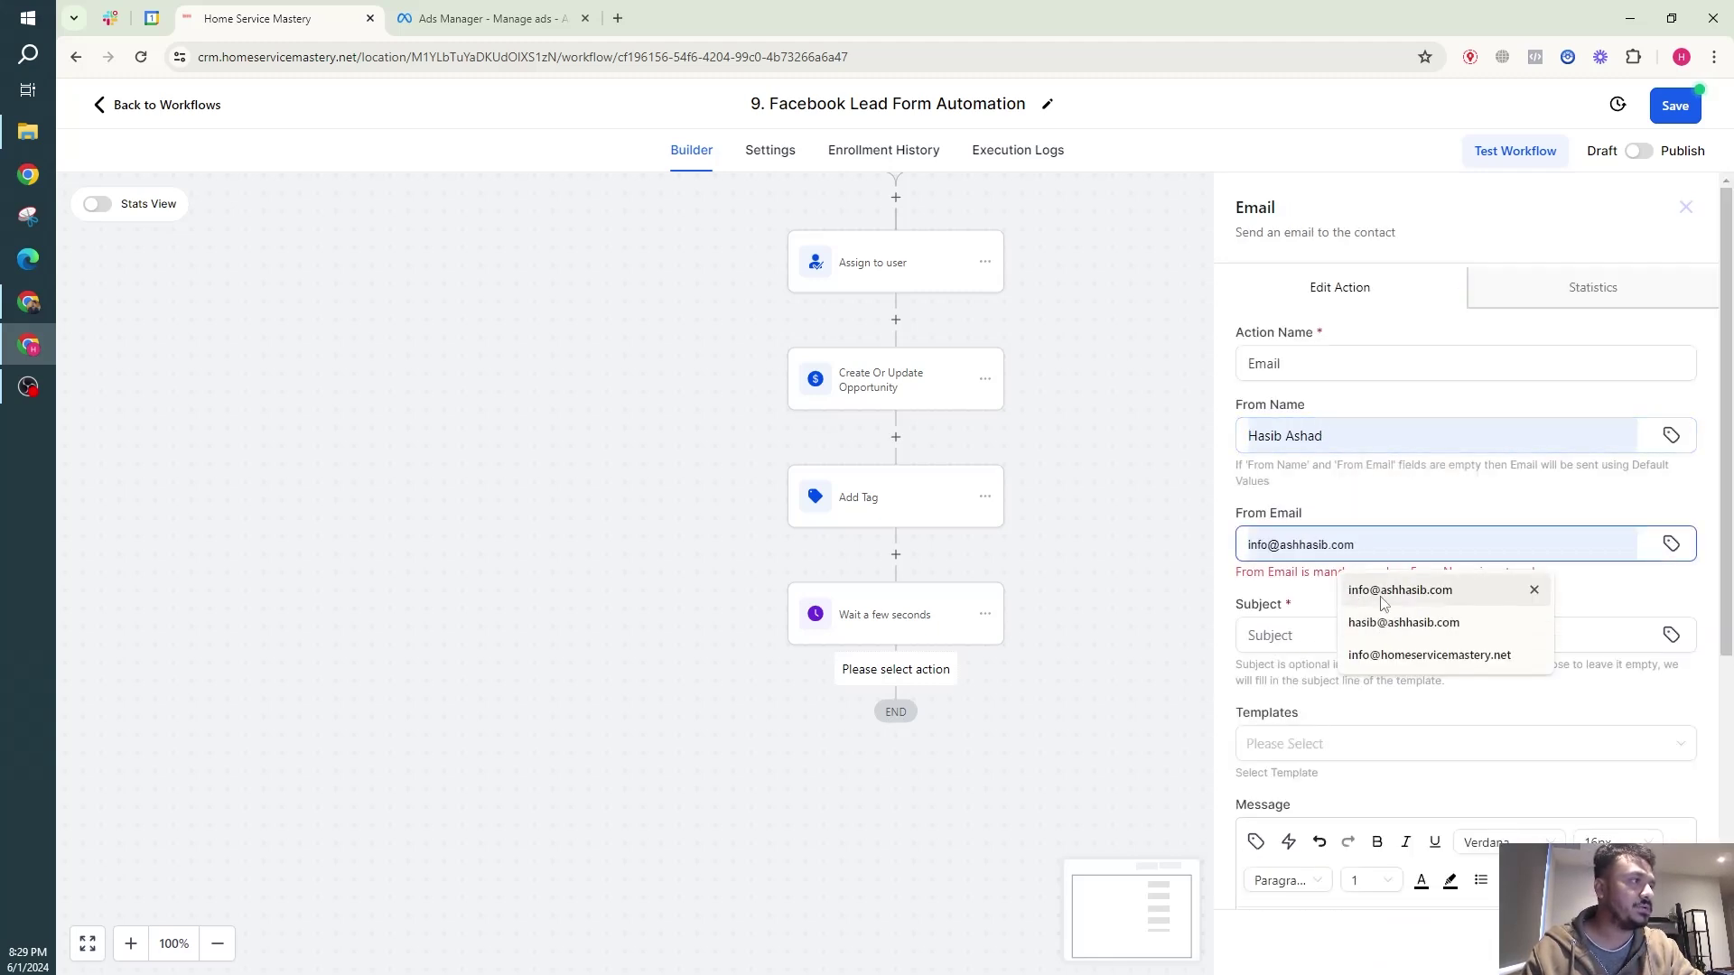
left_click(1359, 596)
Step: Set the email's subject to "Thanks for your interest"
left_click(1308, 611)
type("Th")
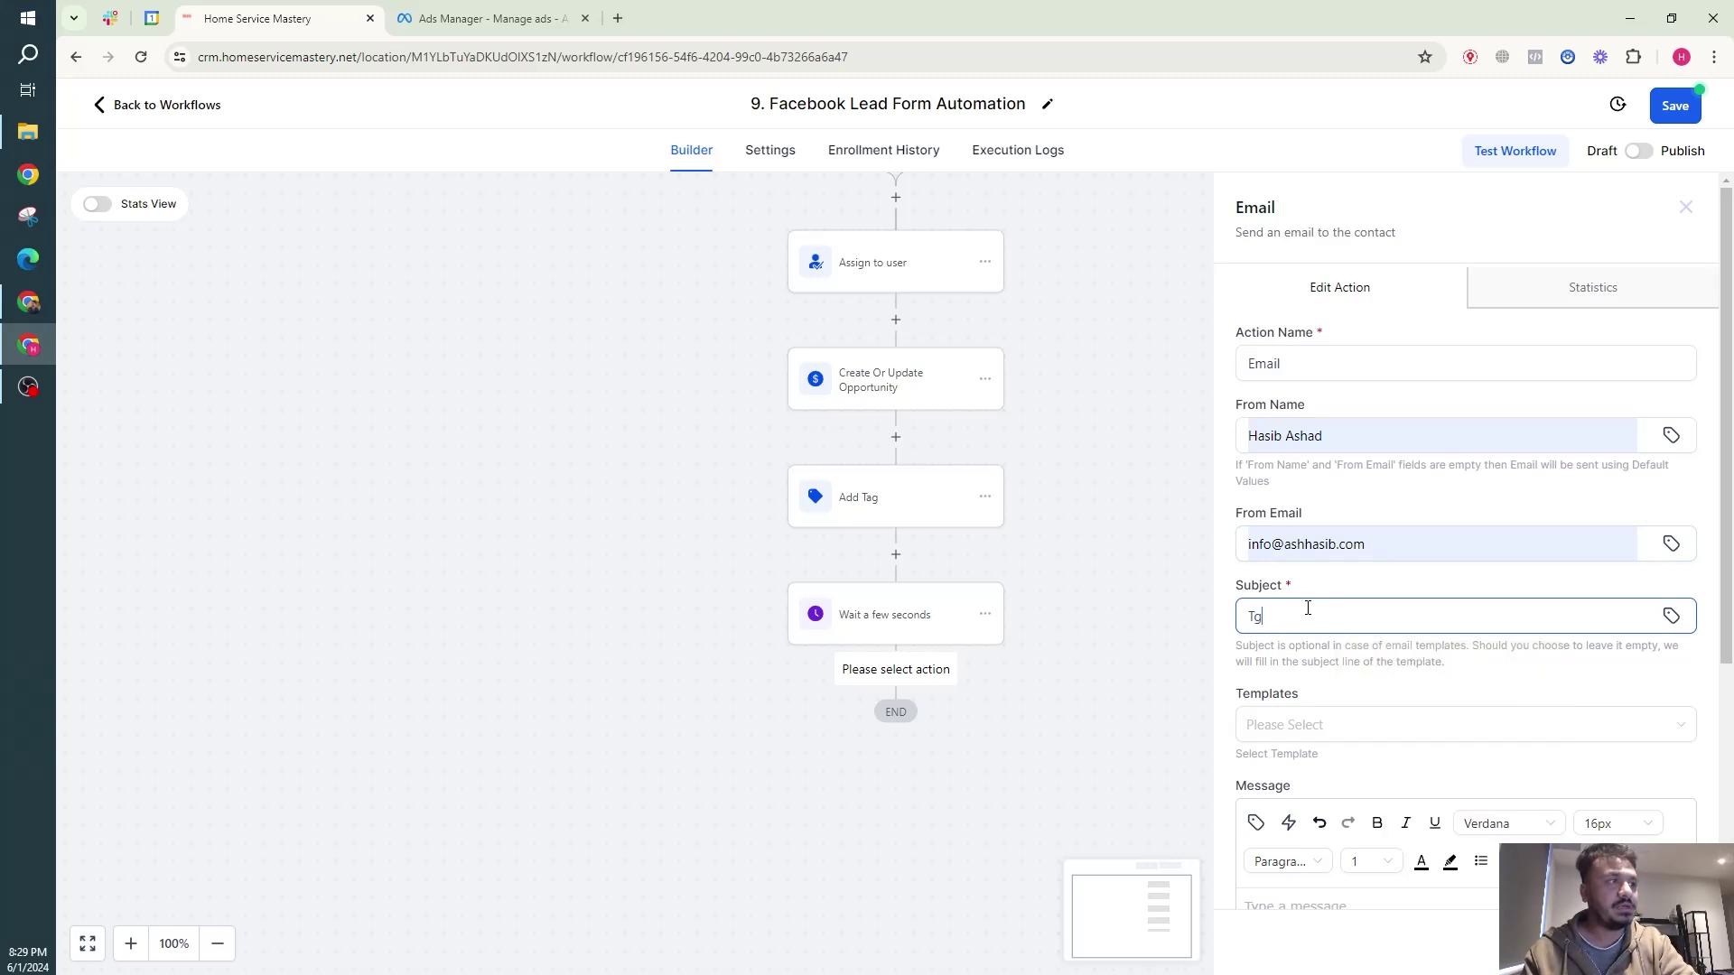
type("anks for your interest")
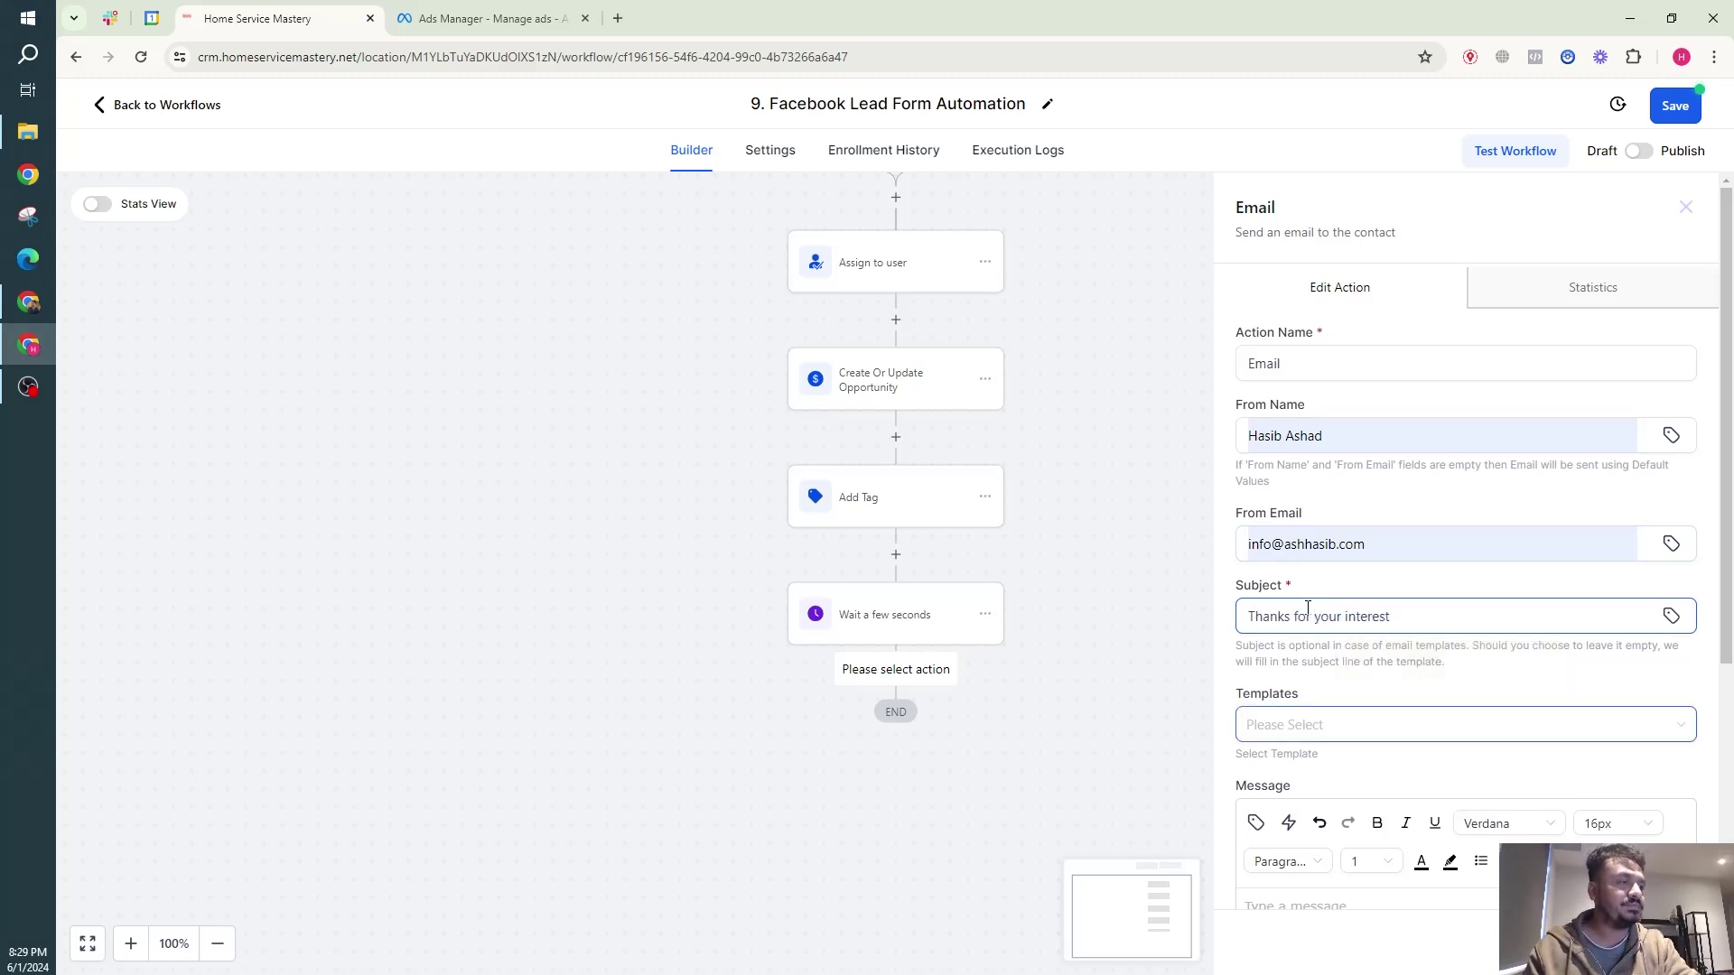
Step: Start the email message with the greeting "Hi" followed by the contact's first name variable
scroll(1310, 624, "down", 3)
left_click(1323, 689)
type("HI")
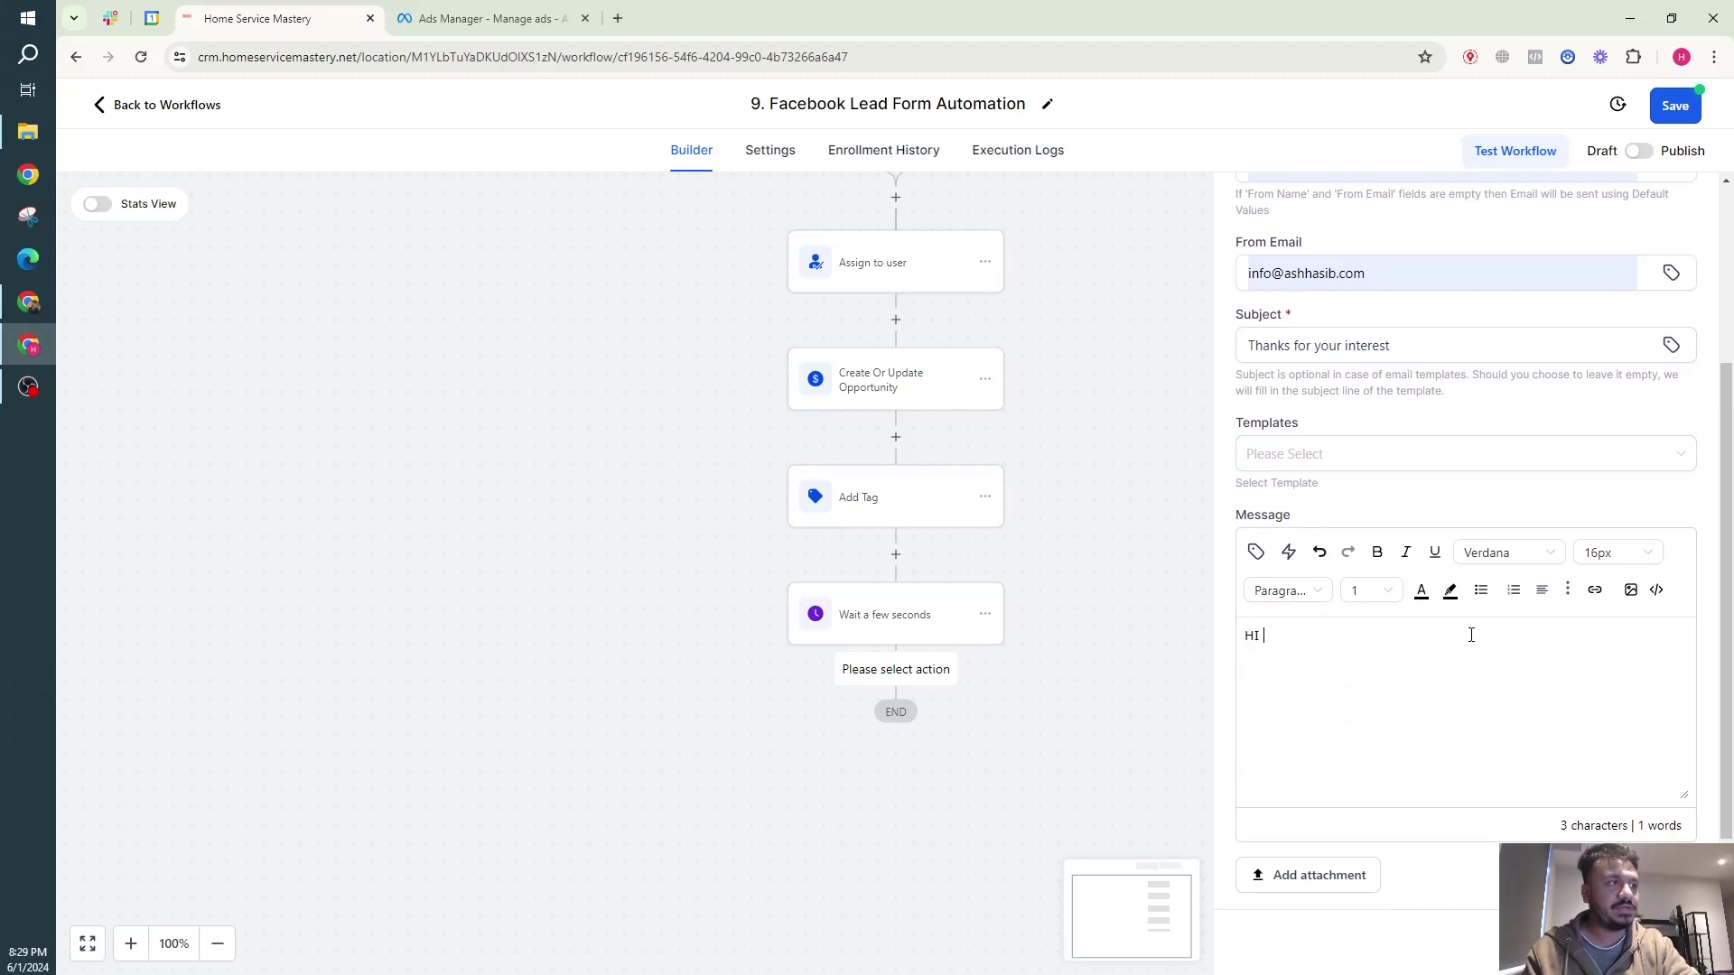
type("i")
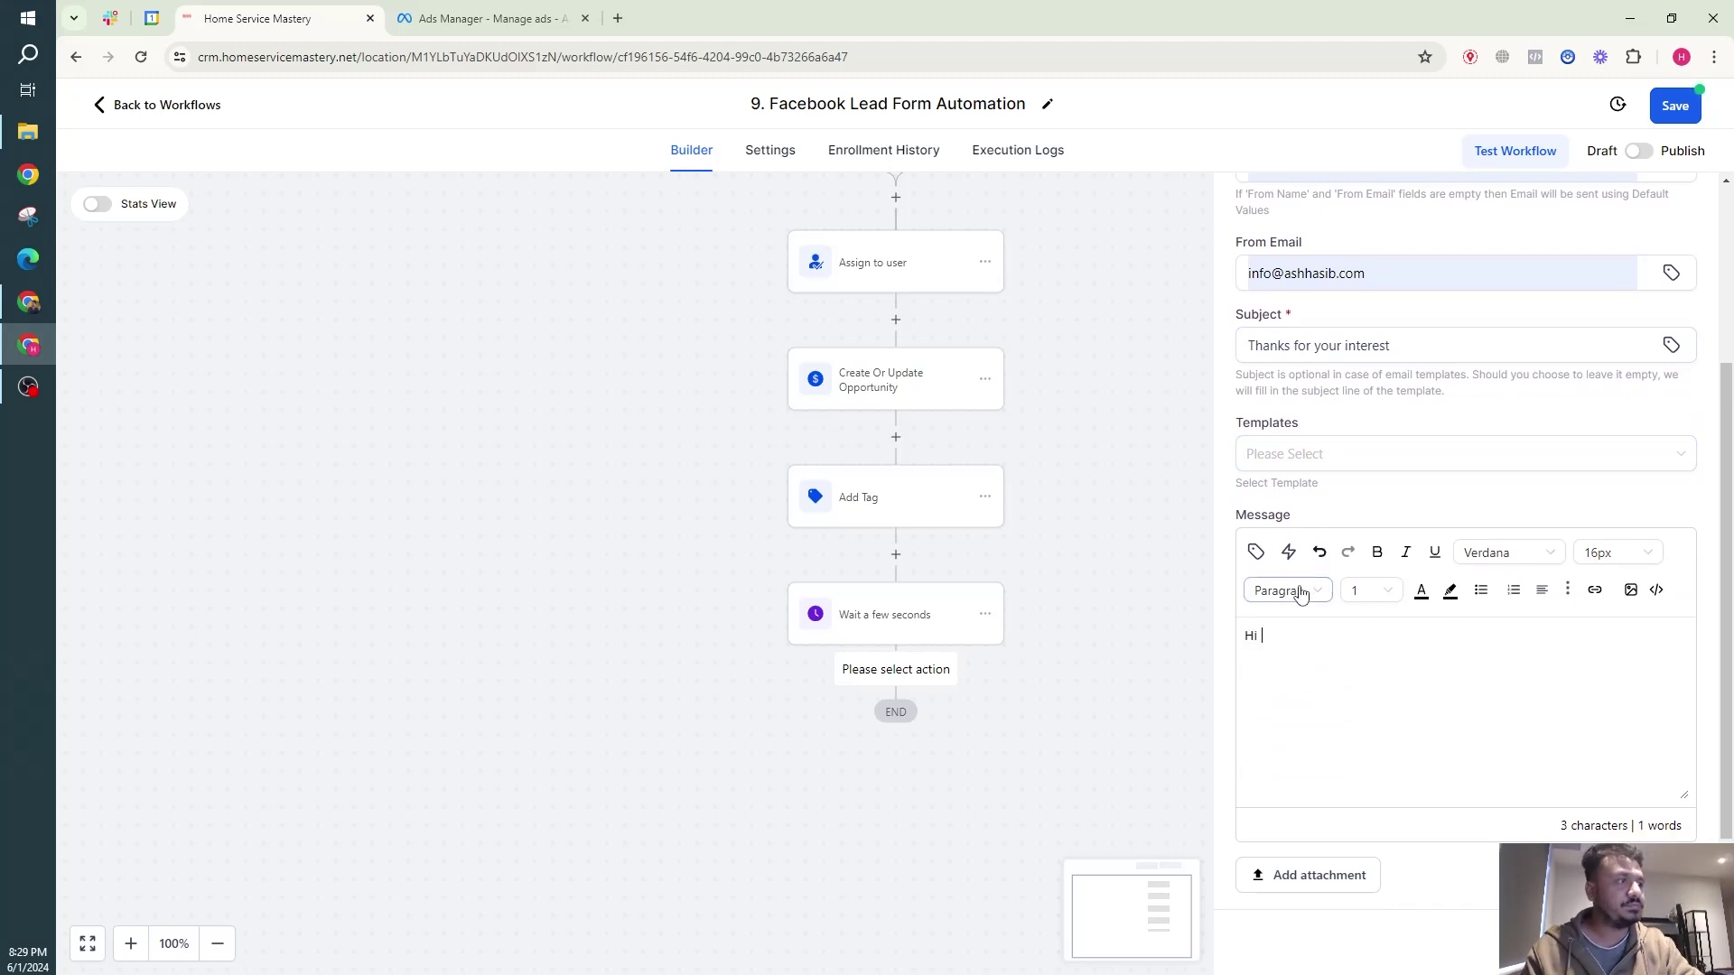
left_click(1255, 552)
left_click(1222, 202)
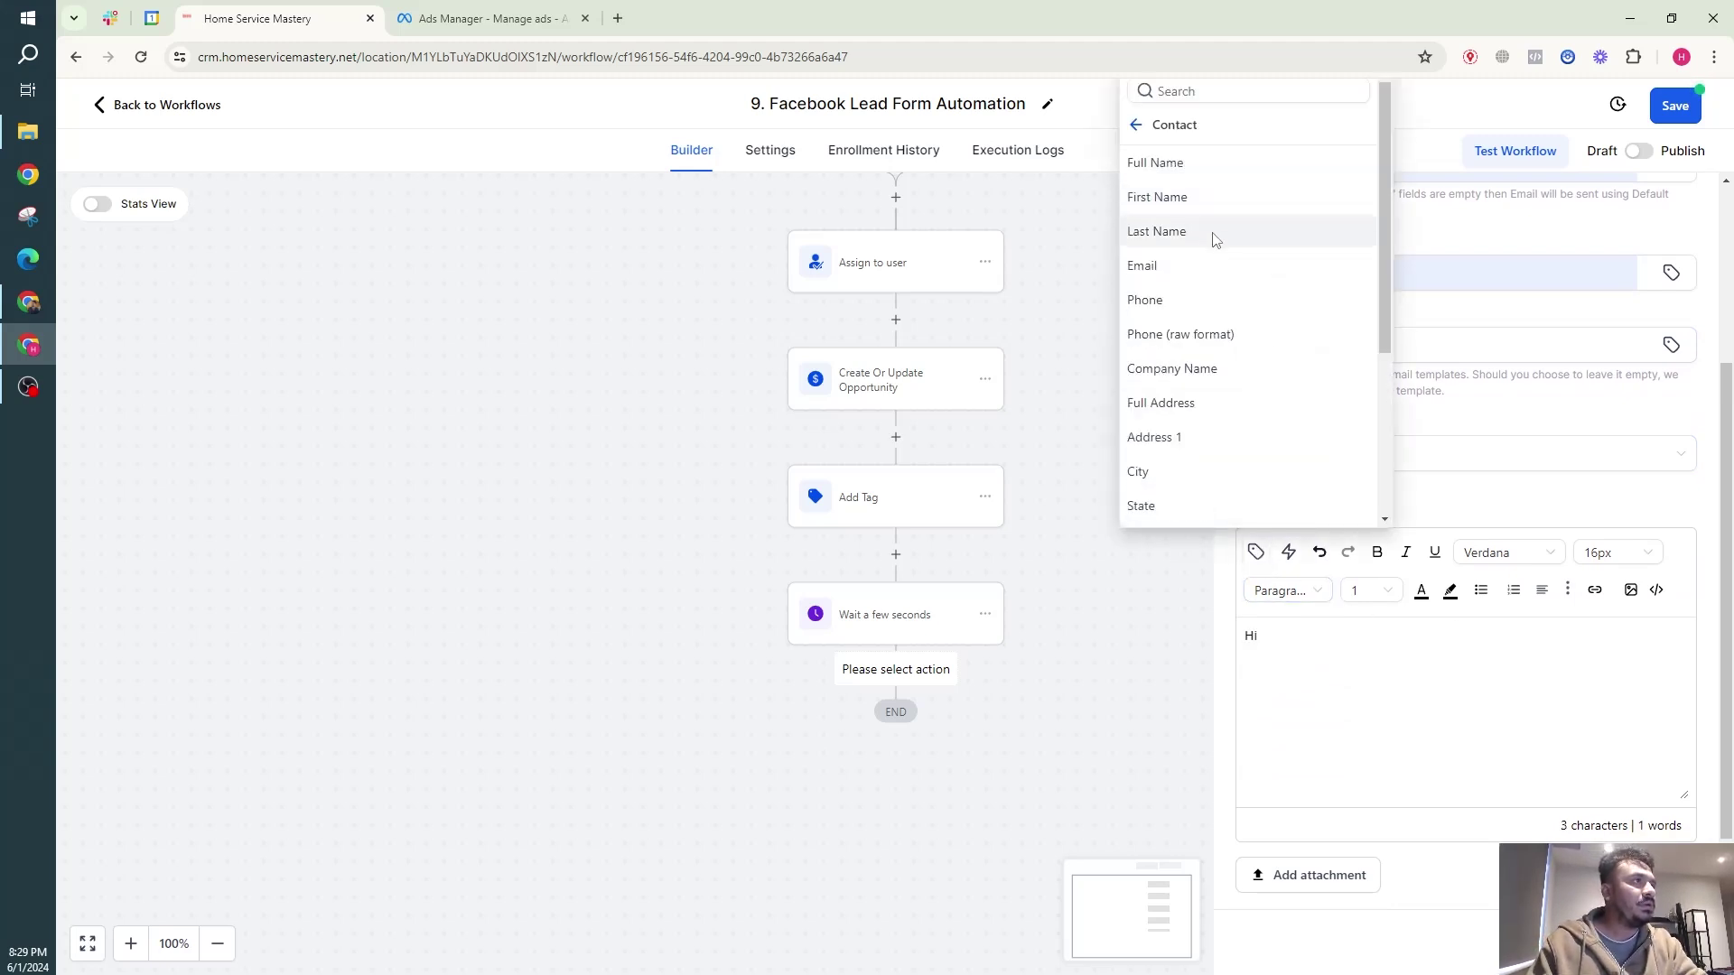
left_click(1201, 203)
key("Return")
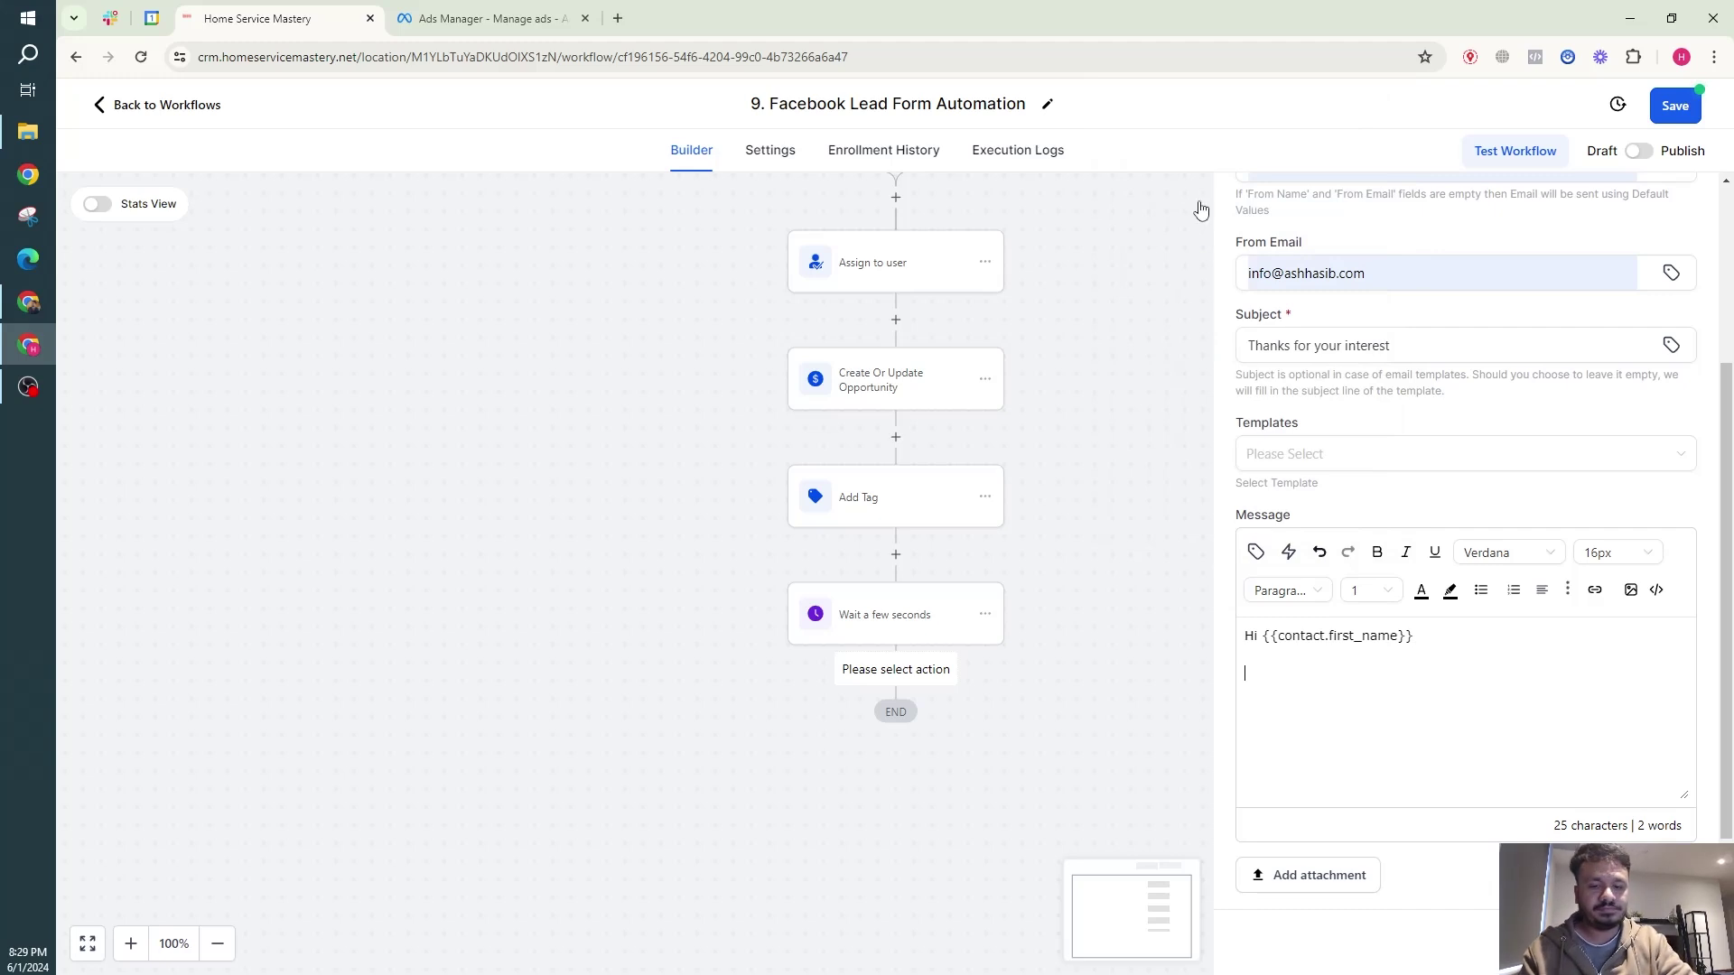
Step: Write "Thanks for your interest. I will get back to you shortly.", sign off with "Best" and the sender's first name, and save the email action
type("Thank")
key("BackSpace")
type("s for ")
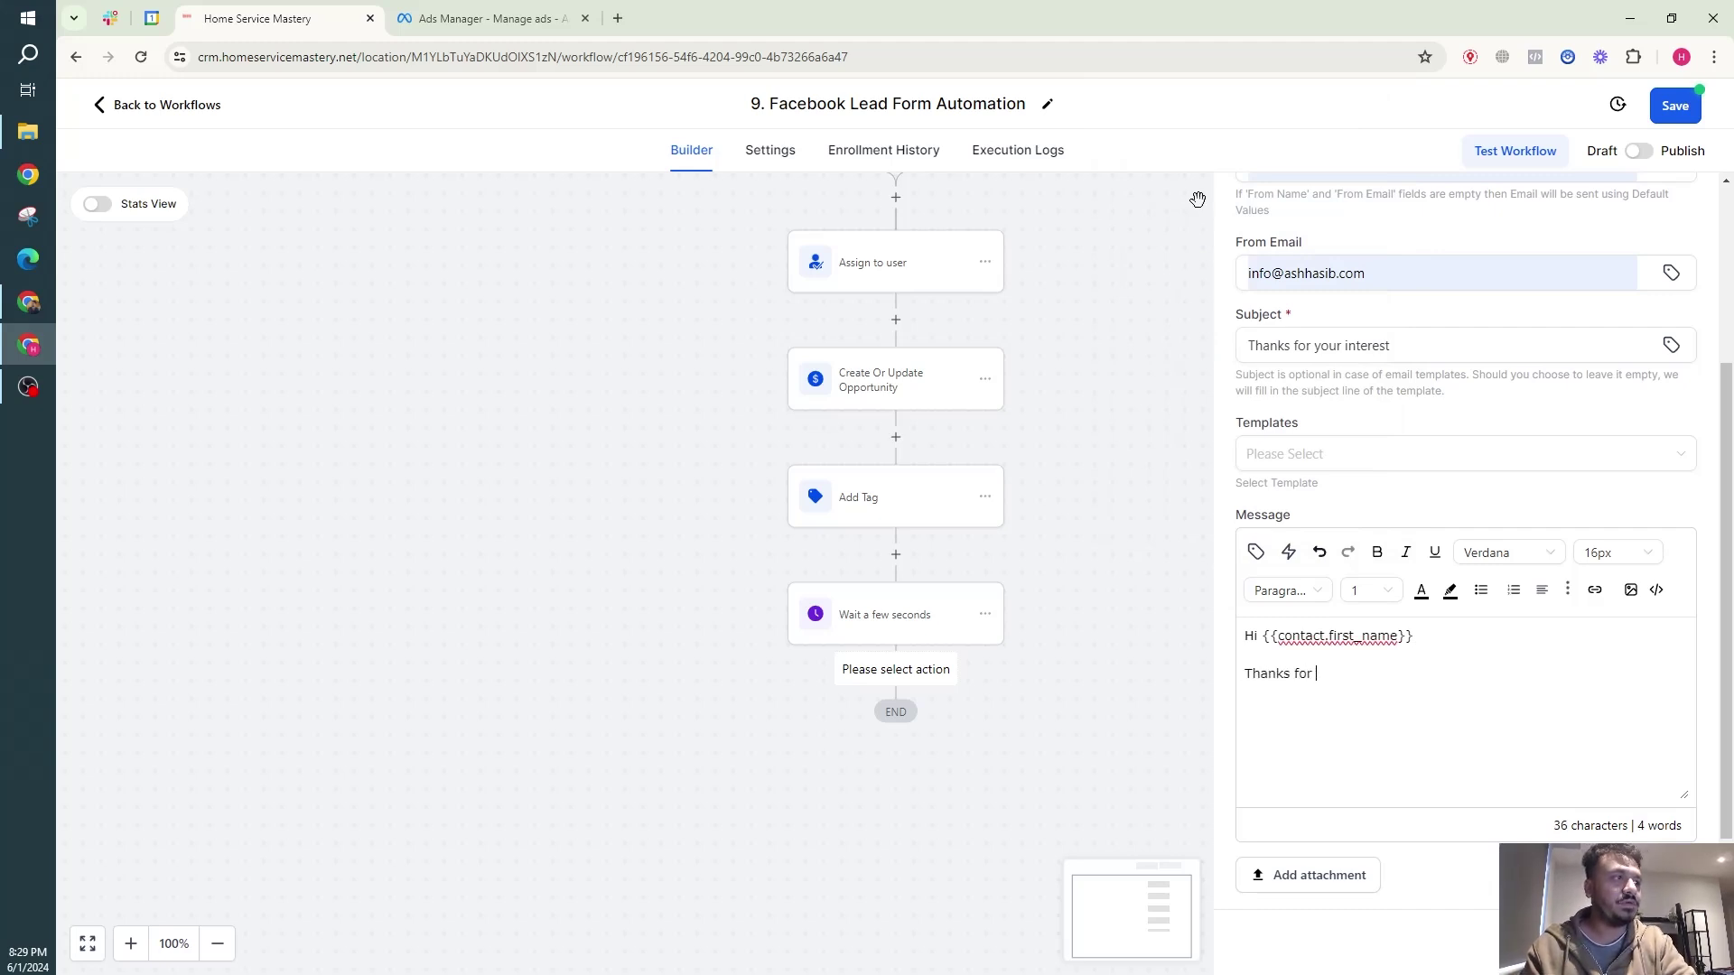
type("your interest.")
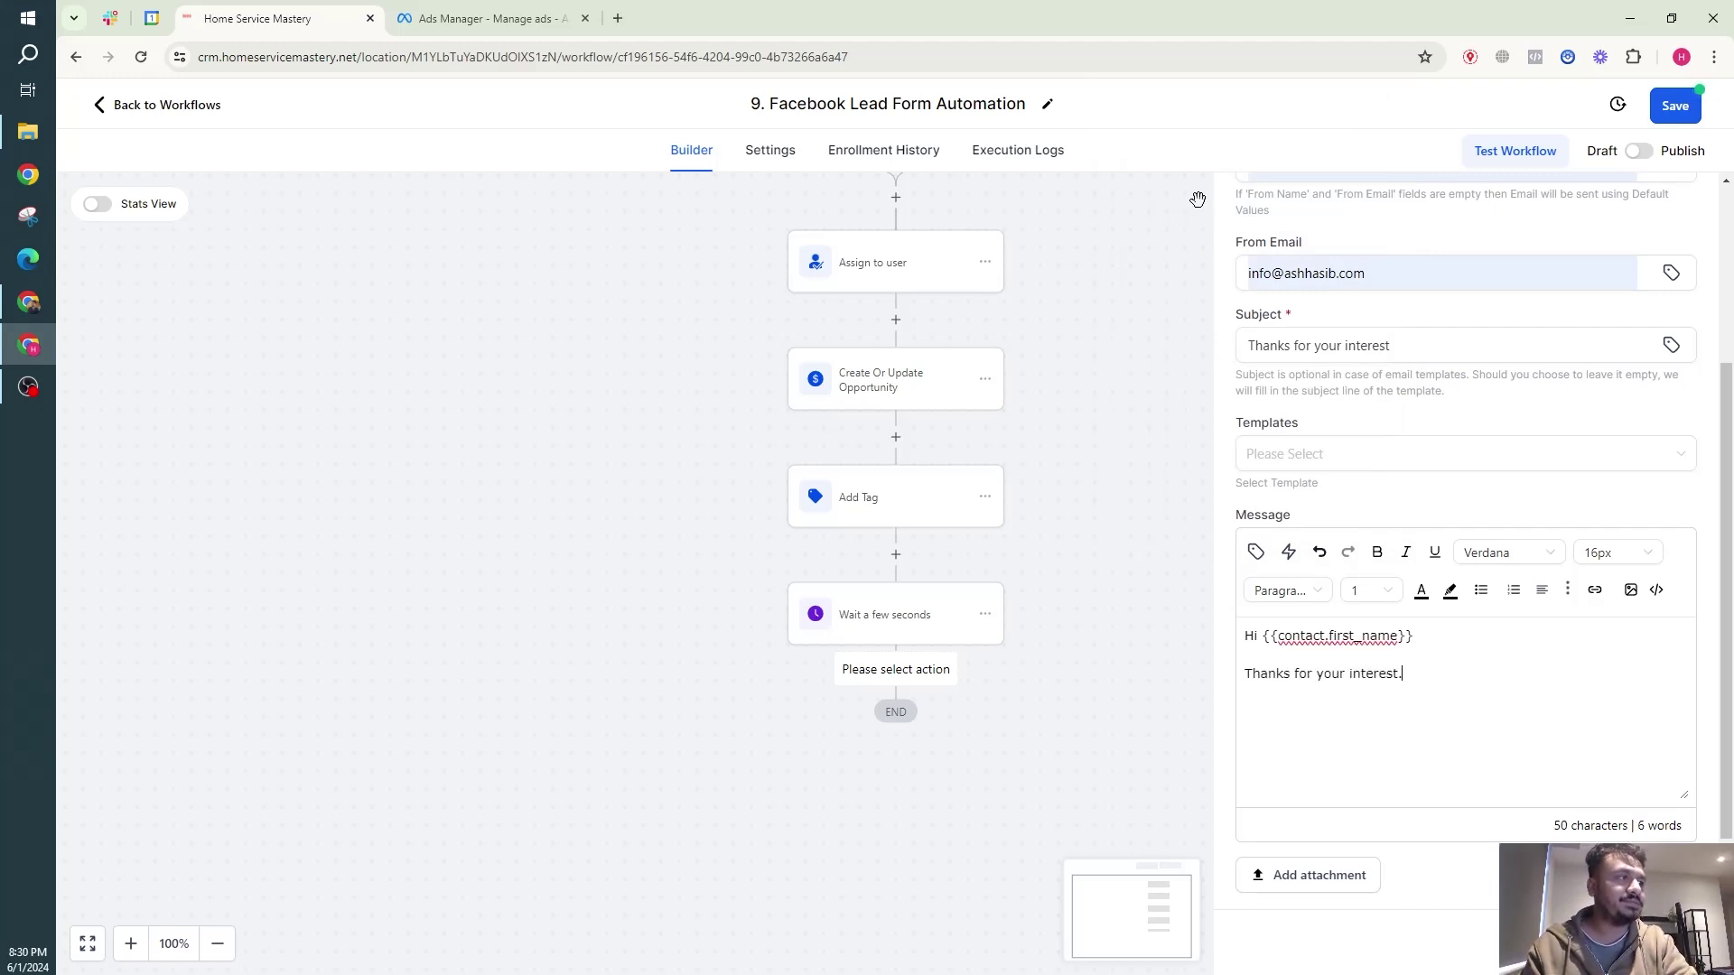
type(" I will get ")
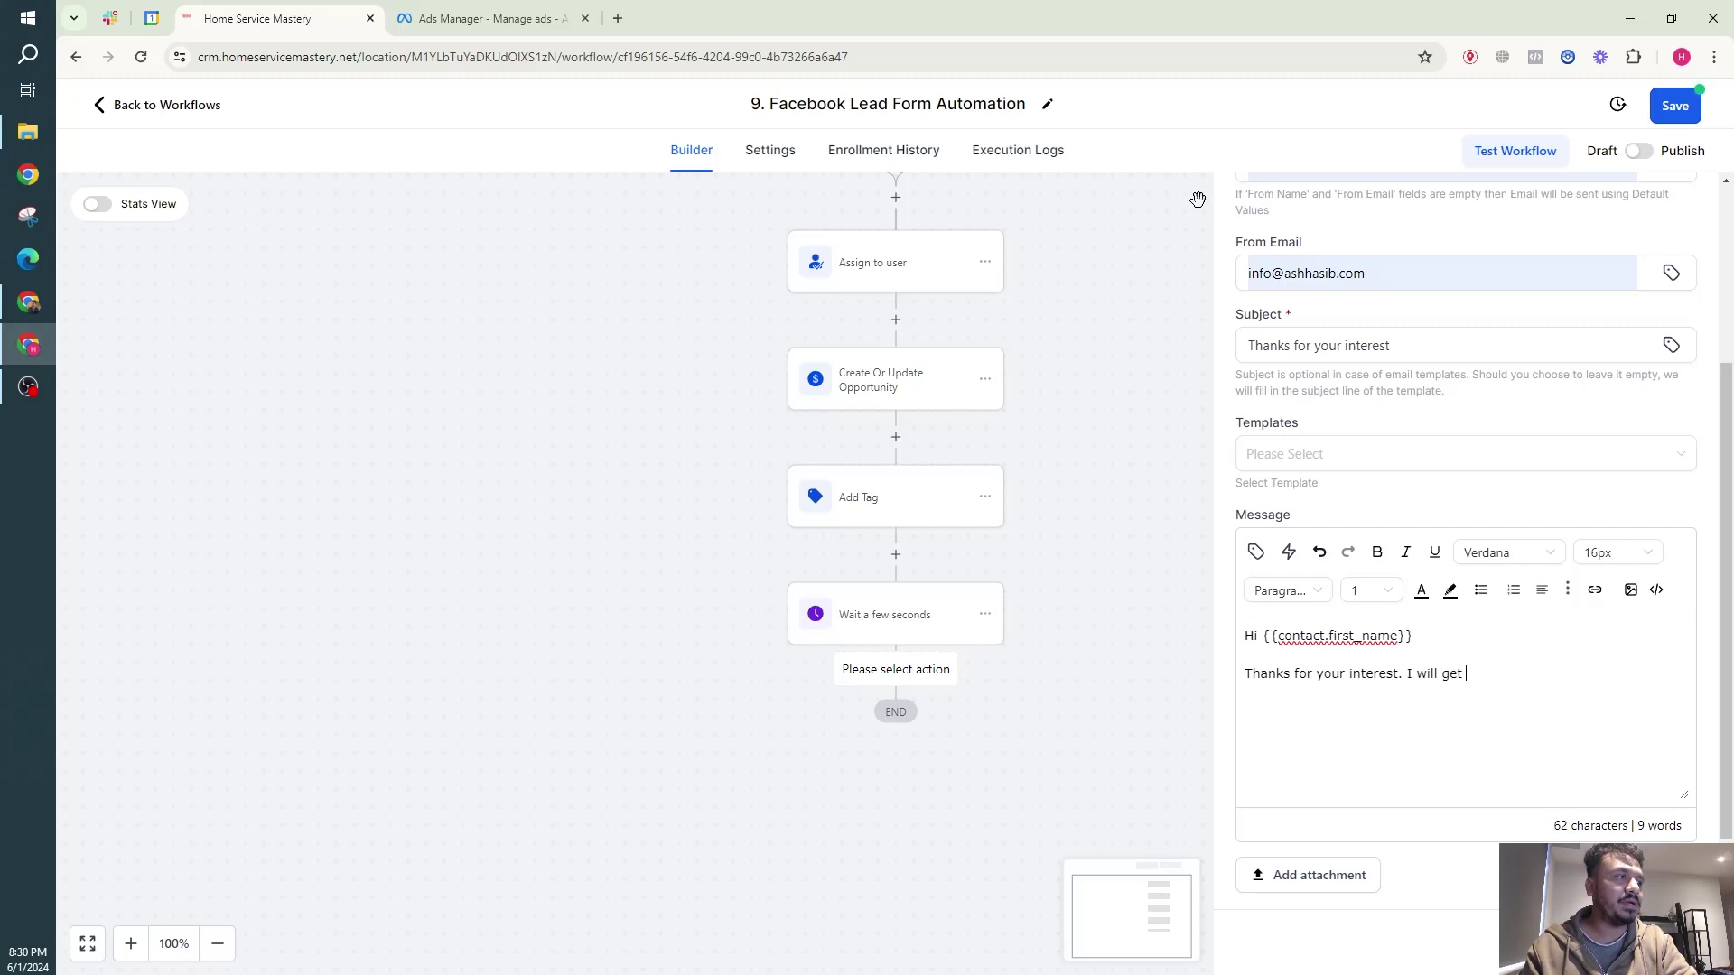
type("back to you sho")
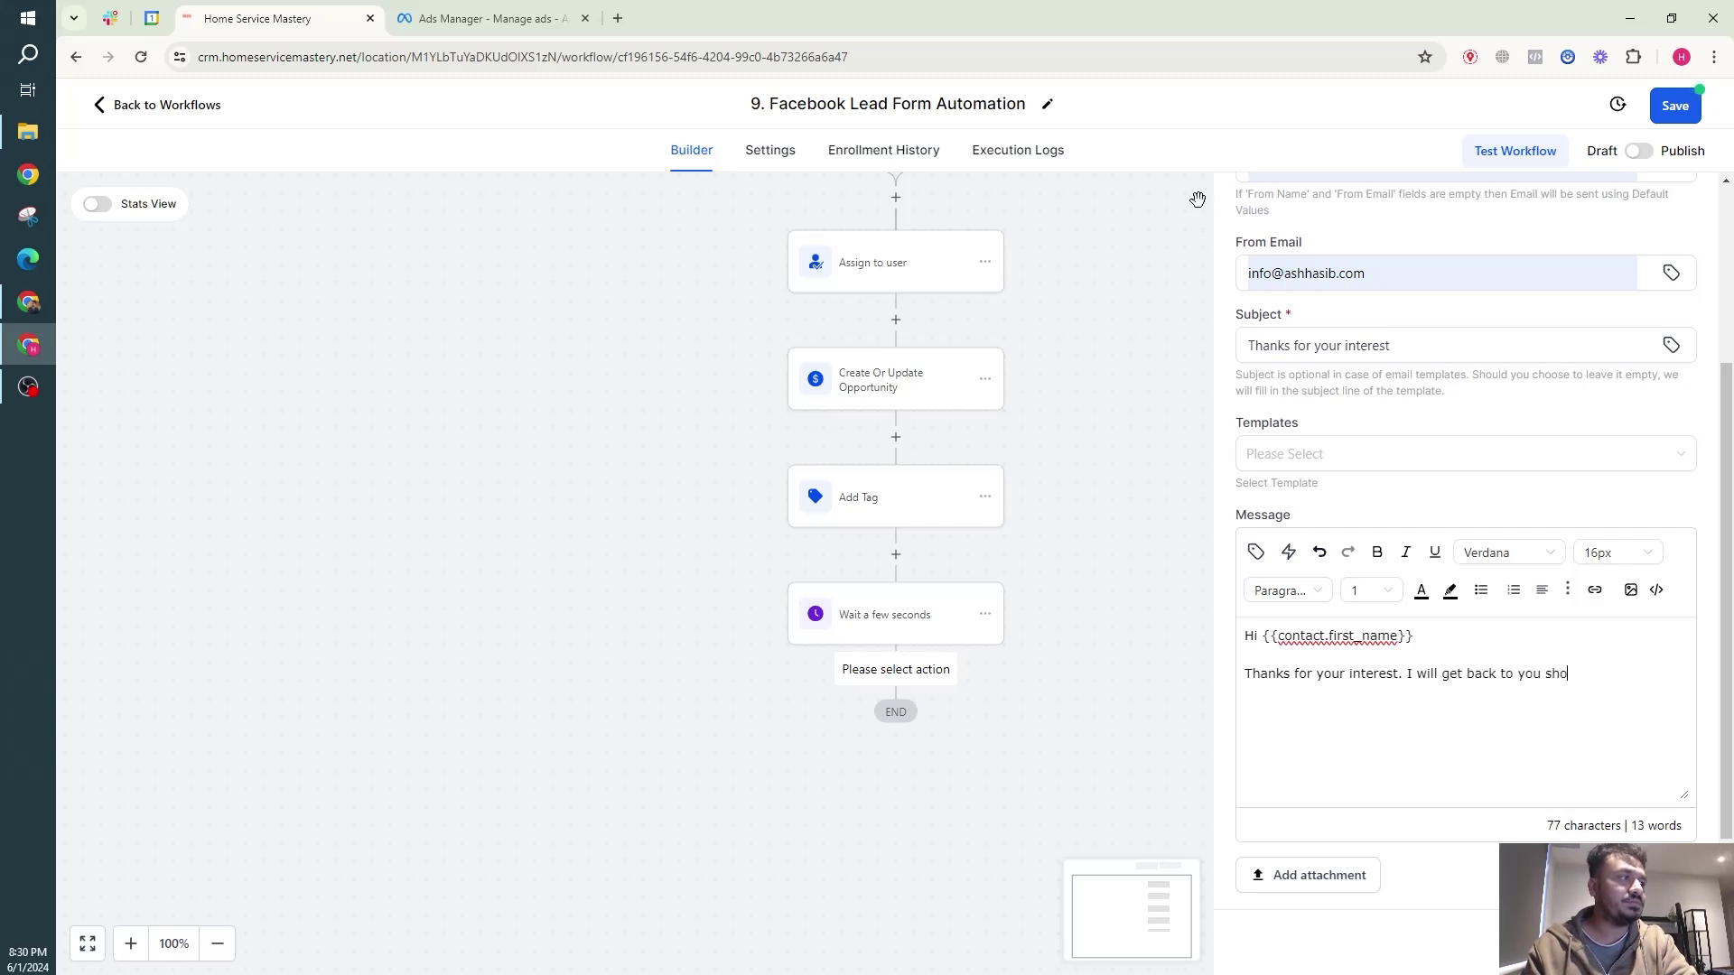
type("rtly.")
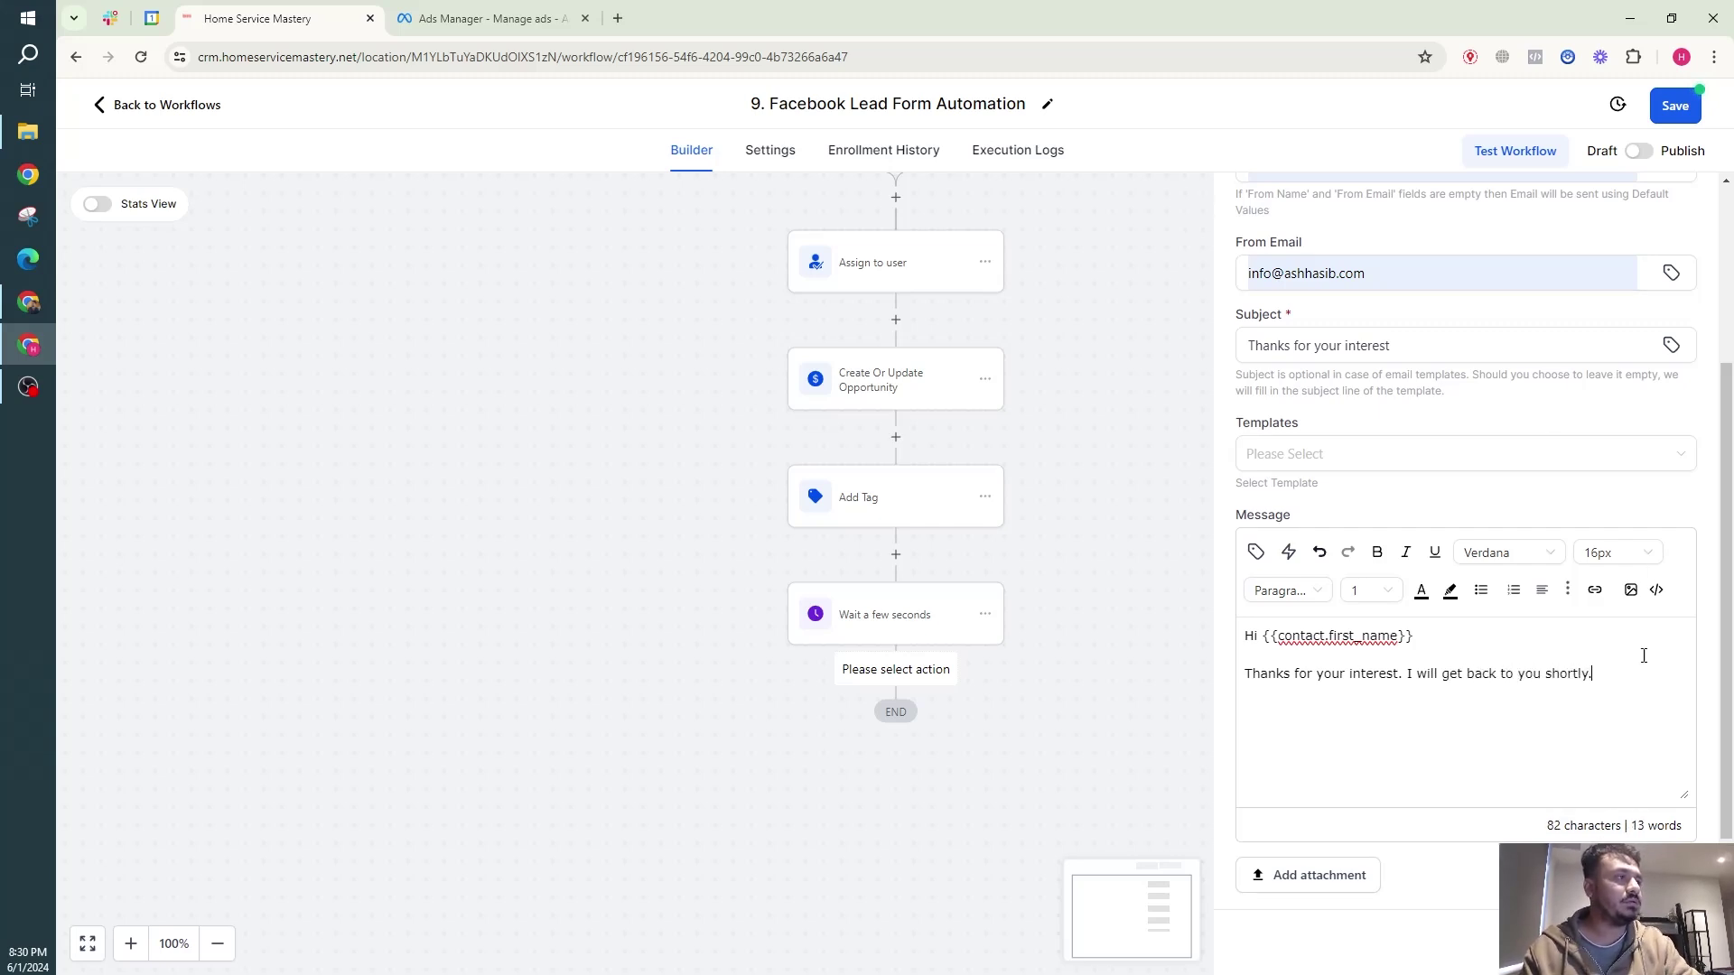
key("Return")
key("Return")
type("Best Hasbi")
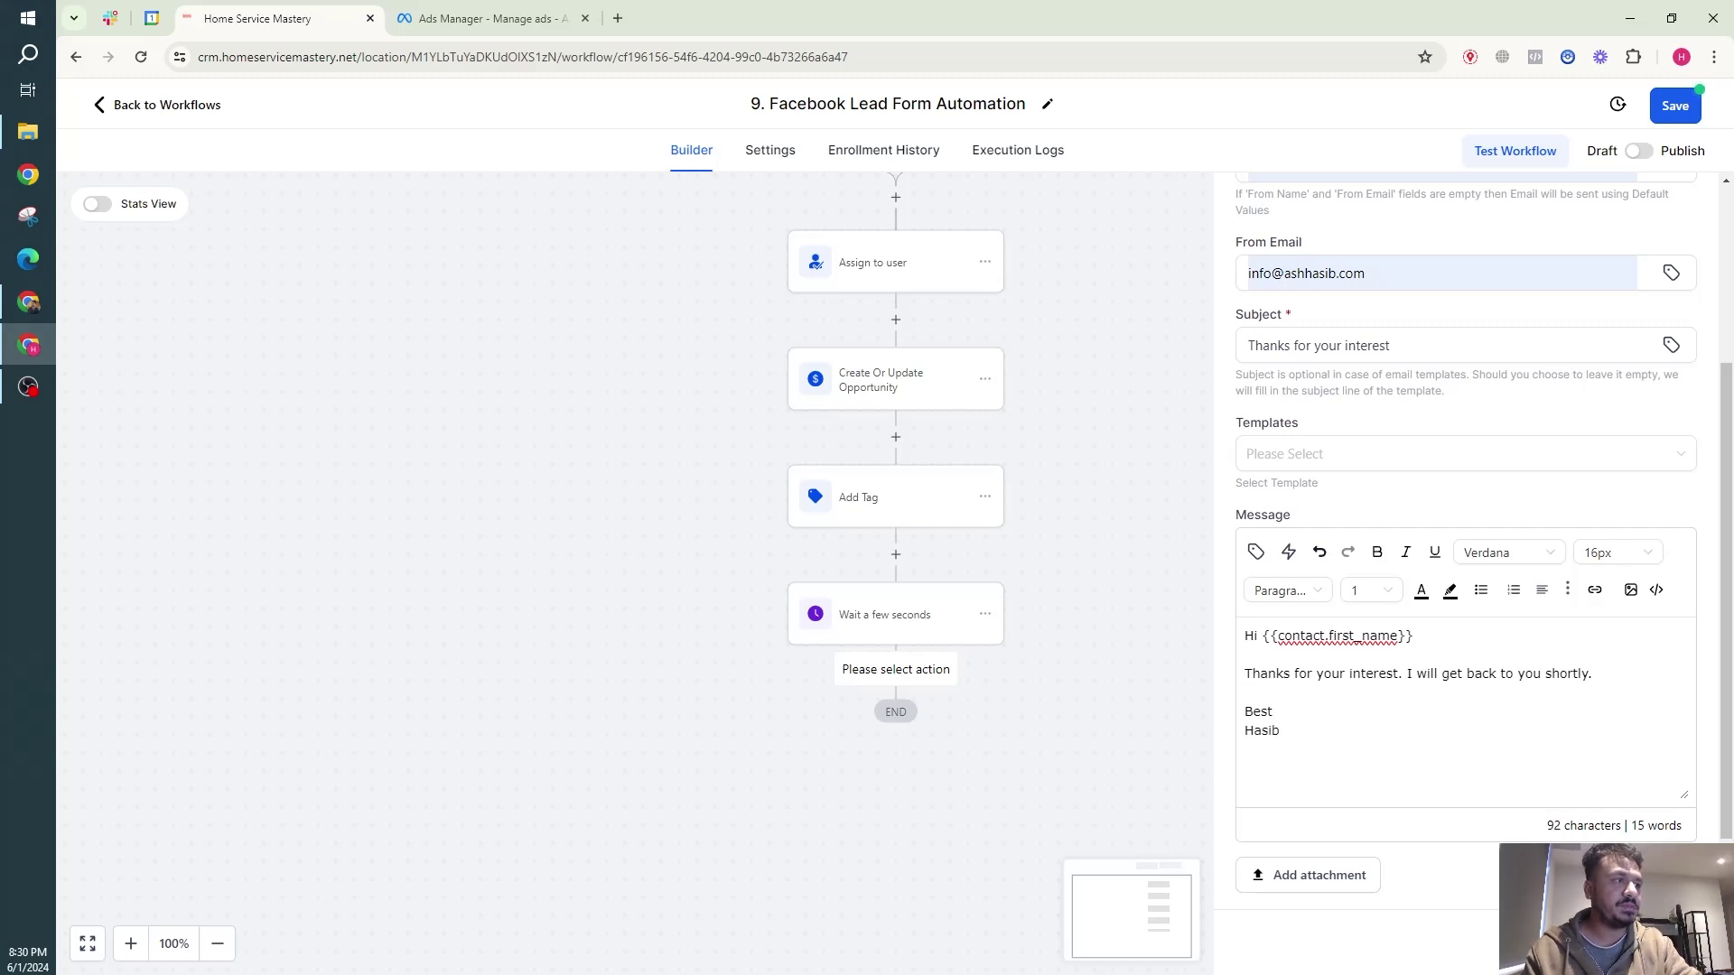
Step: Insert a Send Internal Notification action between the tag and the wait, with Email as the notification type
left_click(896, 555)
type("noti")
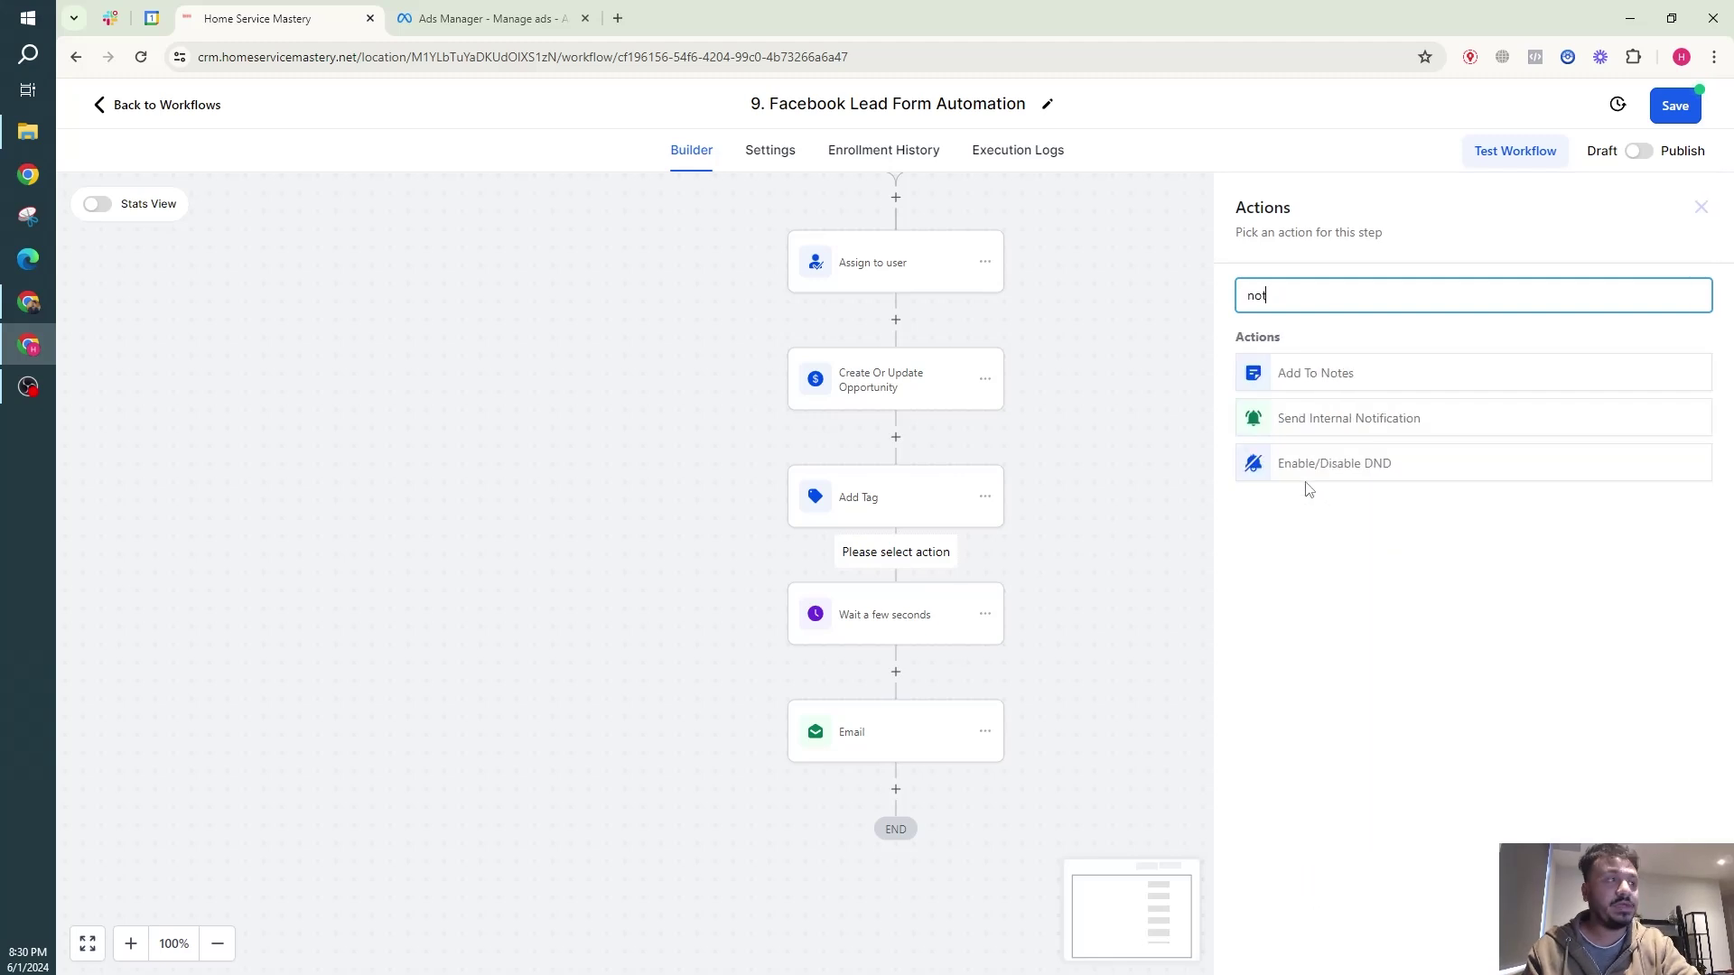
left_click(1329, 375)
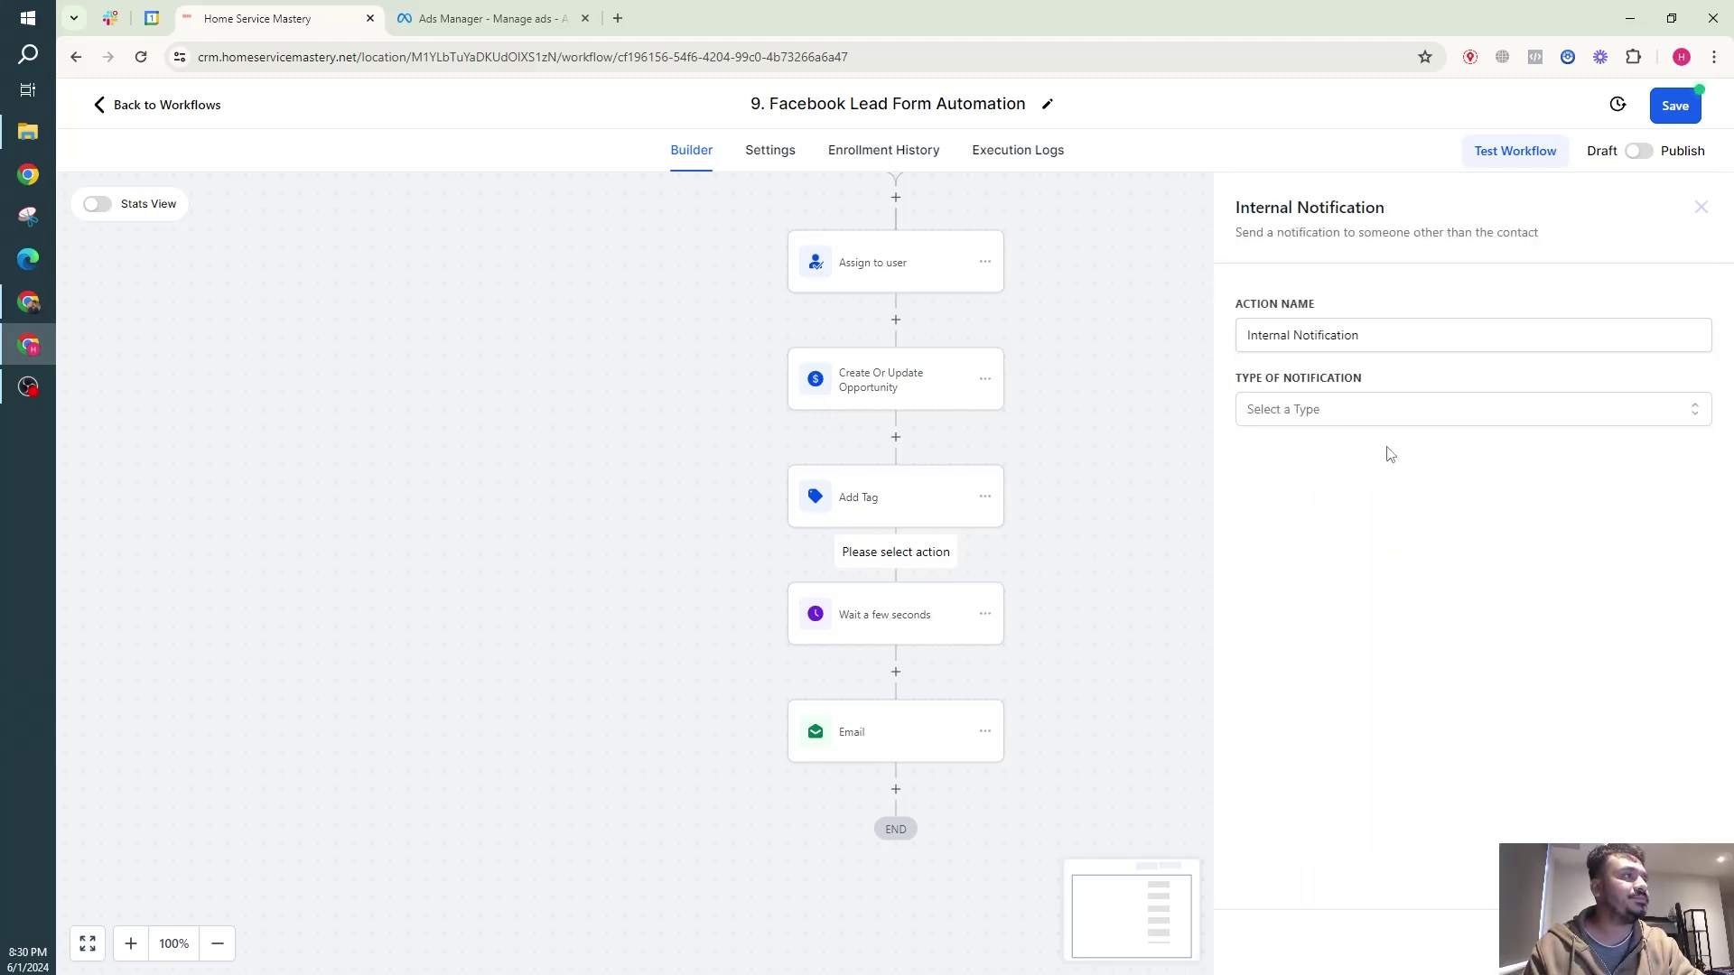
left_click(1375, 413)
left_click(1348, 467)
Step: Set the notification's sender name to "HSM CRM", fill in the company sender address and choose Assigned User as the recipient type
left_click(1327, 515)
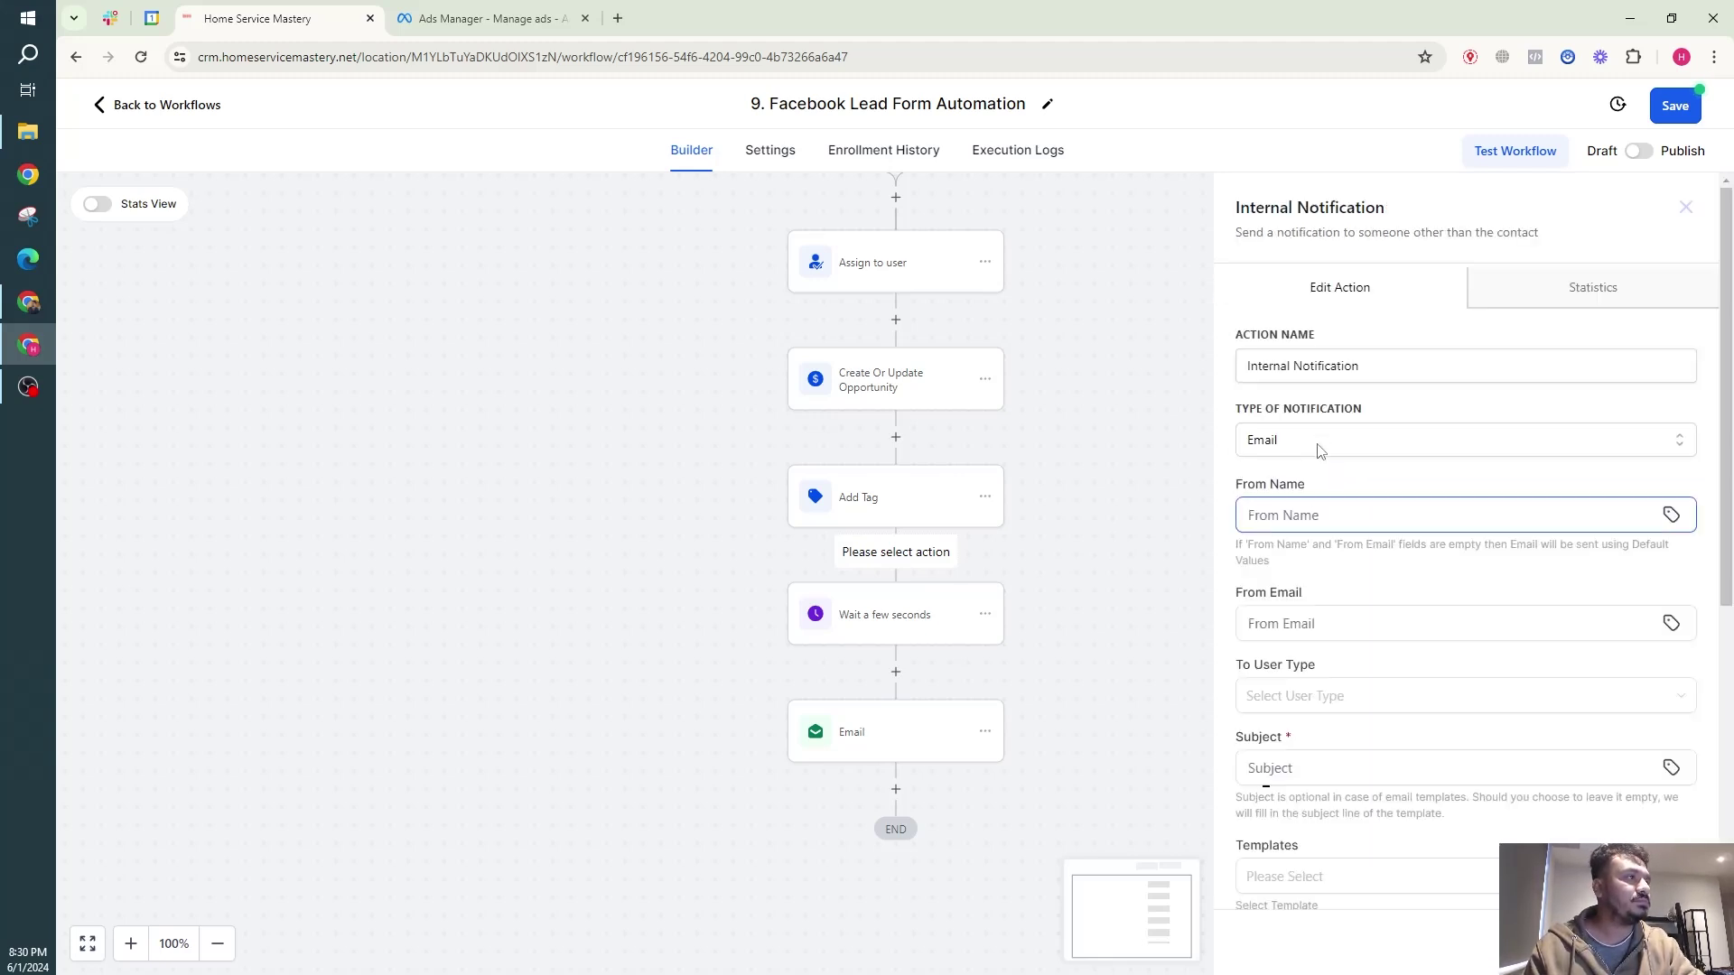
left_click(1380, 628)
left_click(1364, 622)
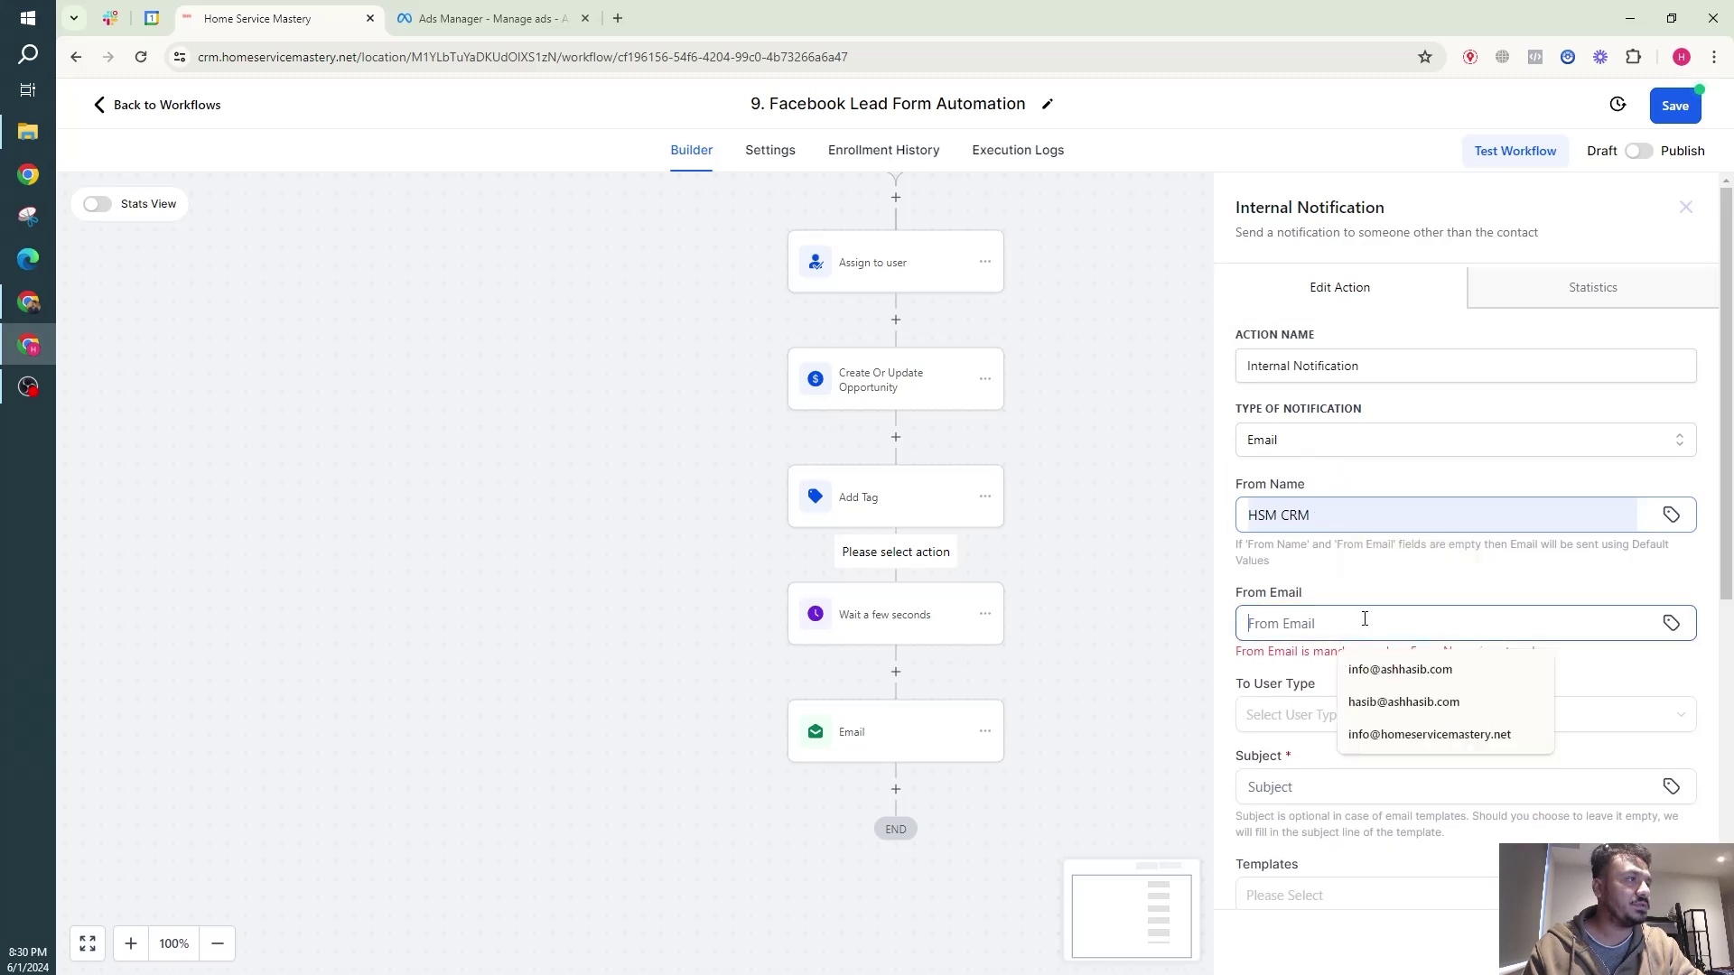
left_click(1432, 736)
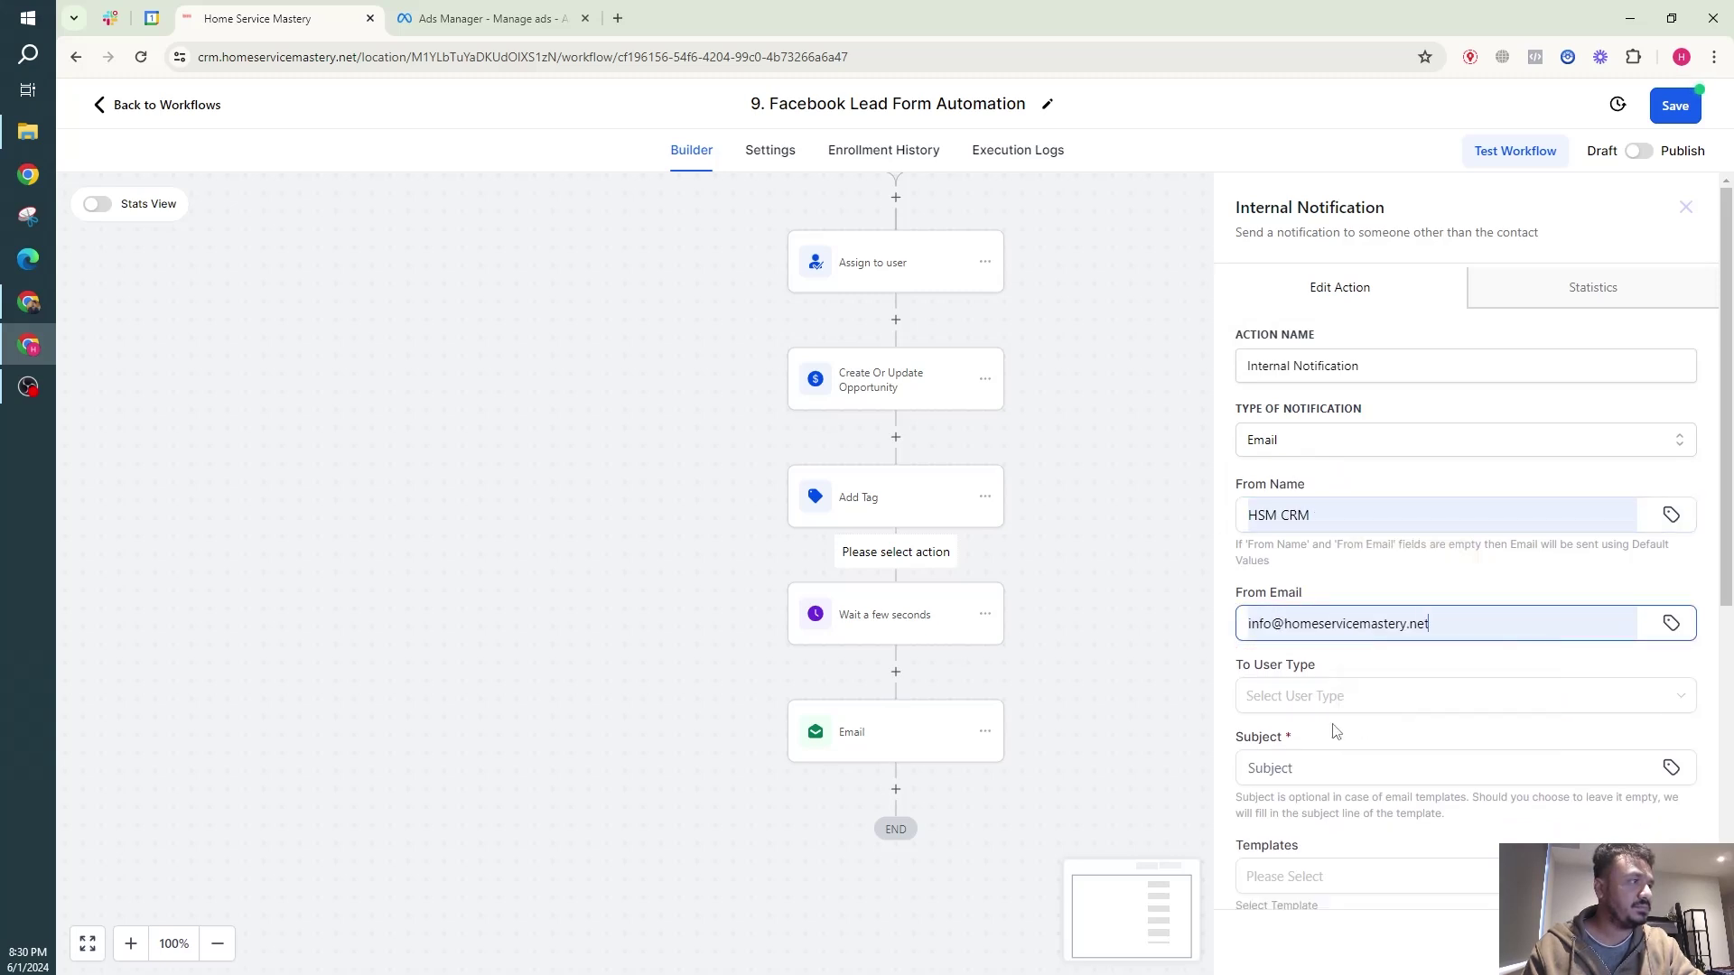
left_click(1289, 696)
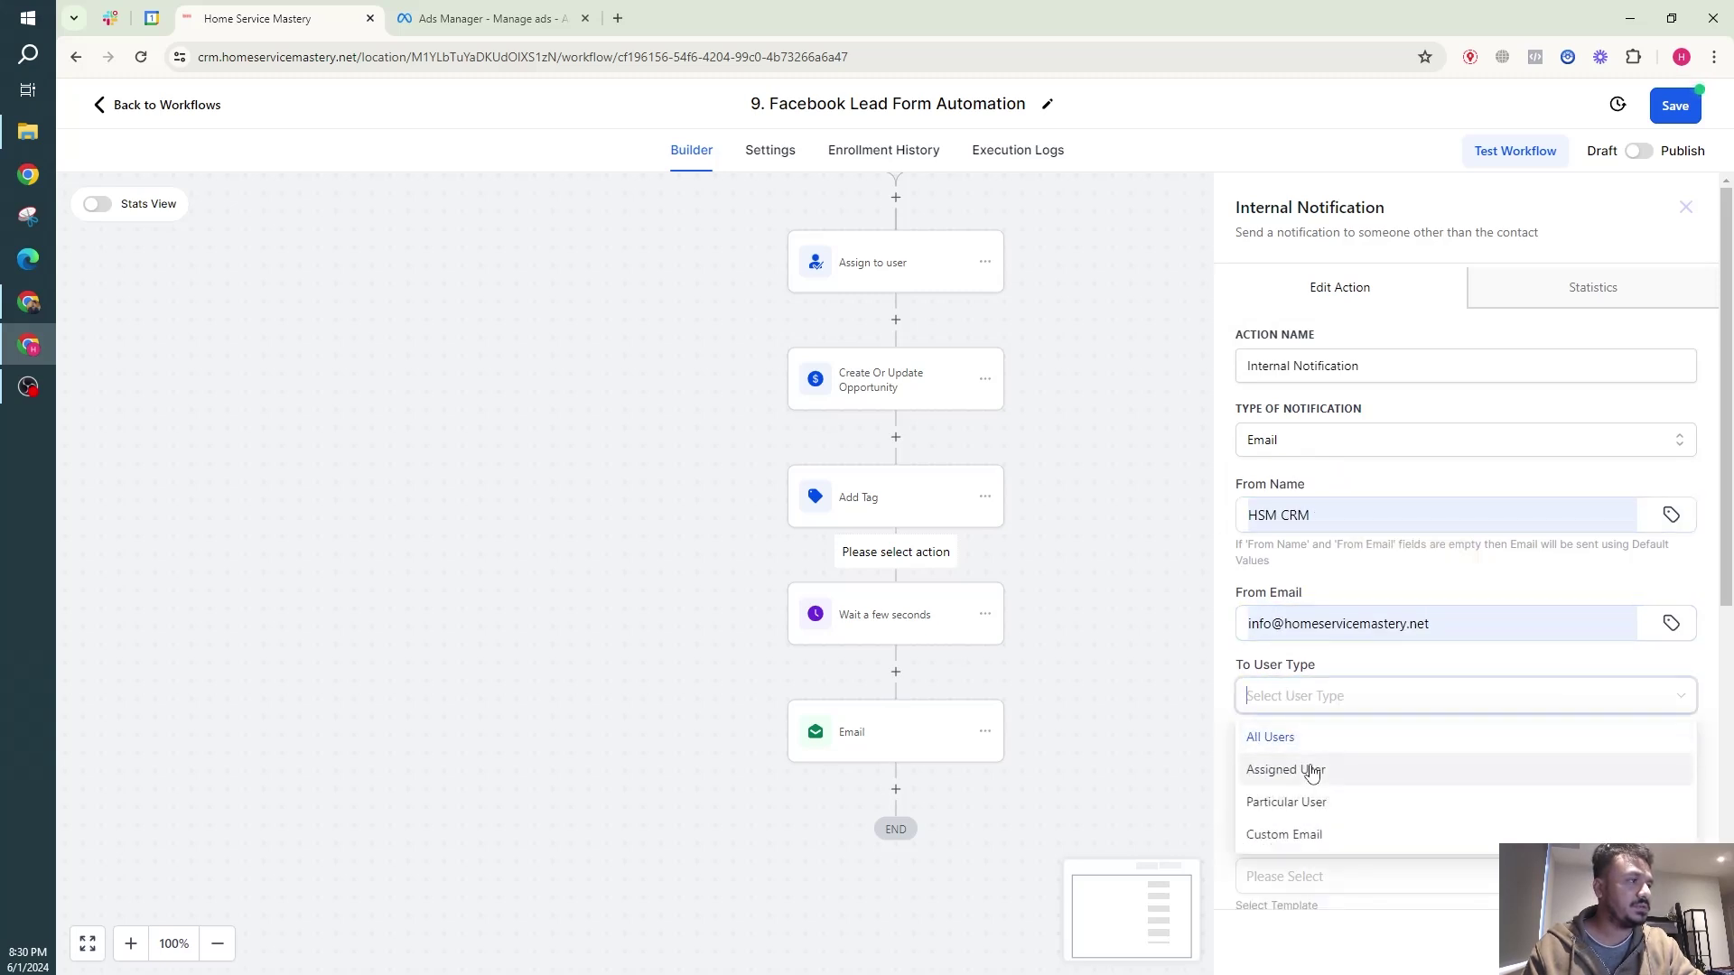
left_click(1312, 771)
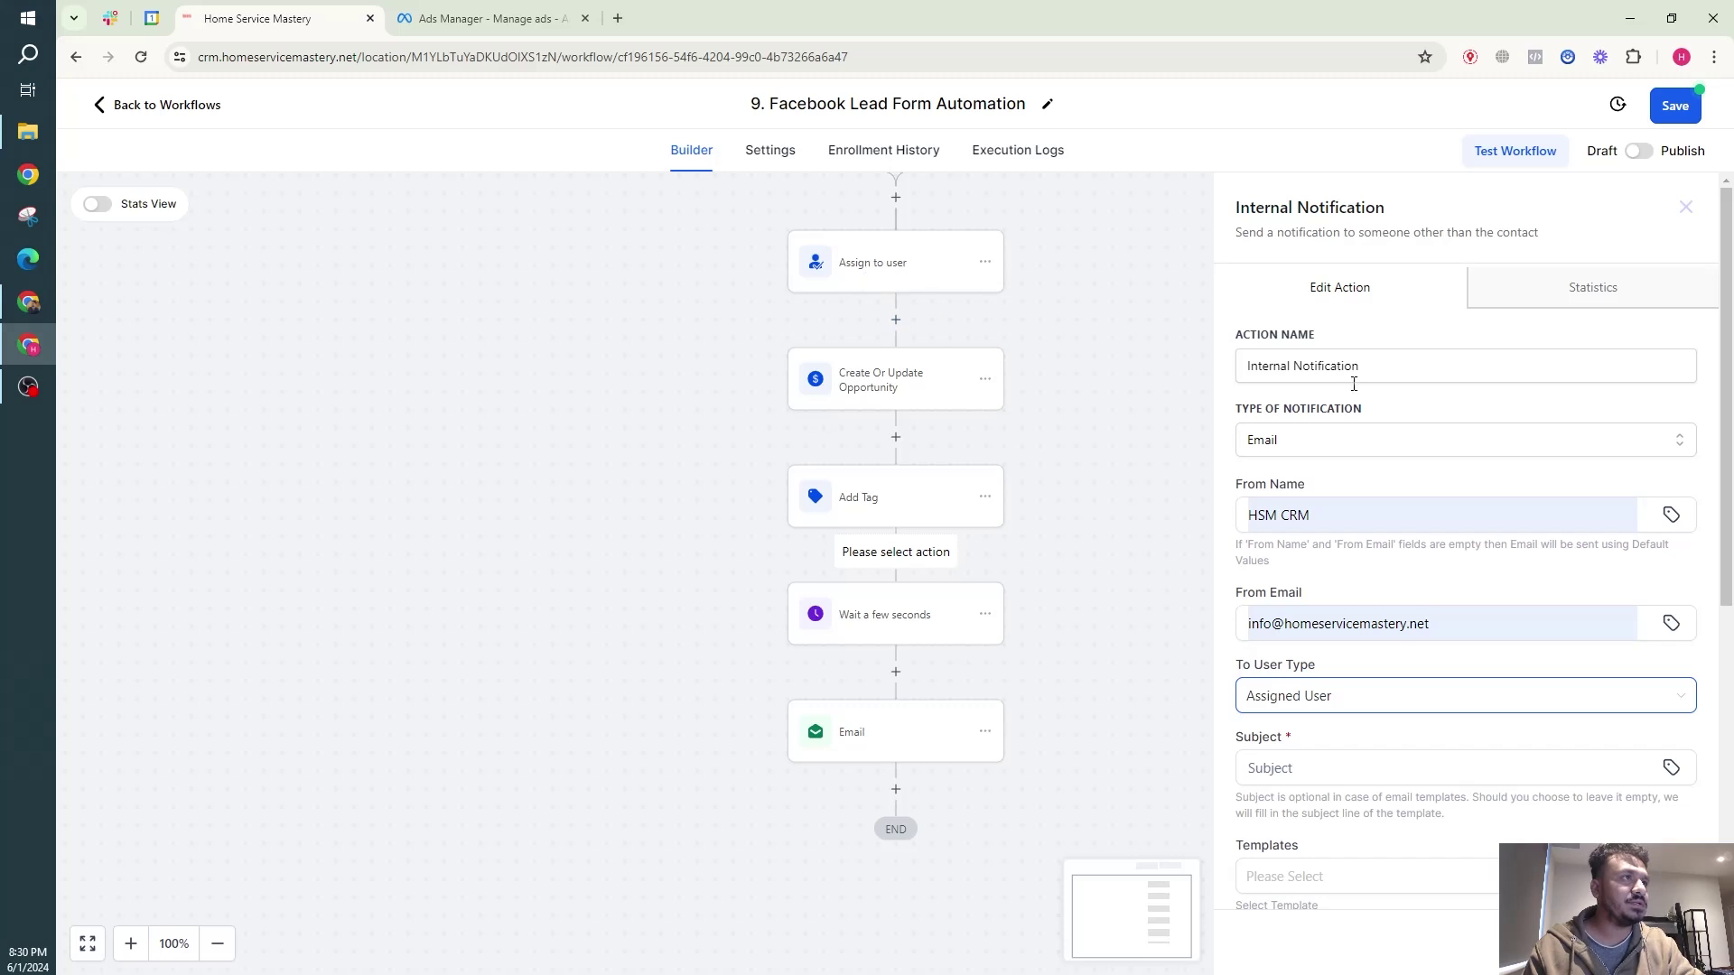
Step: Set the notification's subject to "New Lead In The System"
scroll(1392, 526, "down", 3)
left_click(1325, 499)
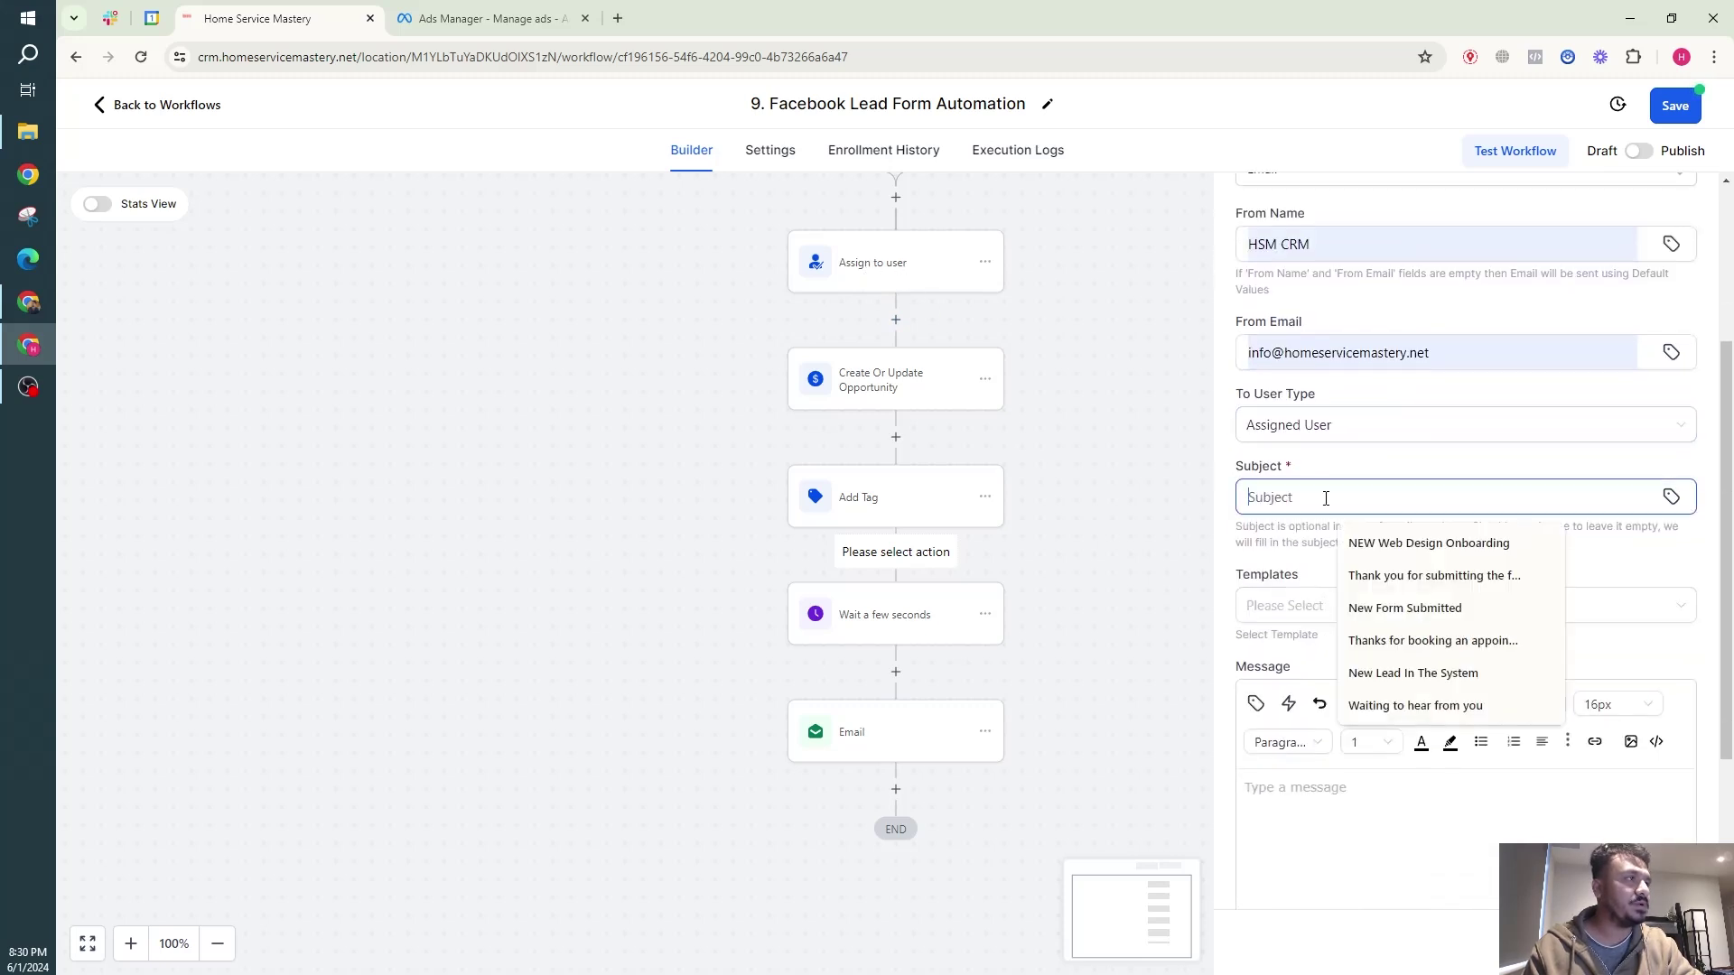
left_click(1397, 541)
left_click(1398, 539)
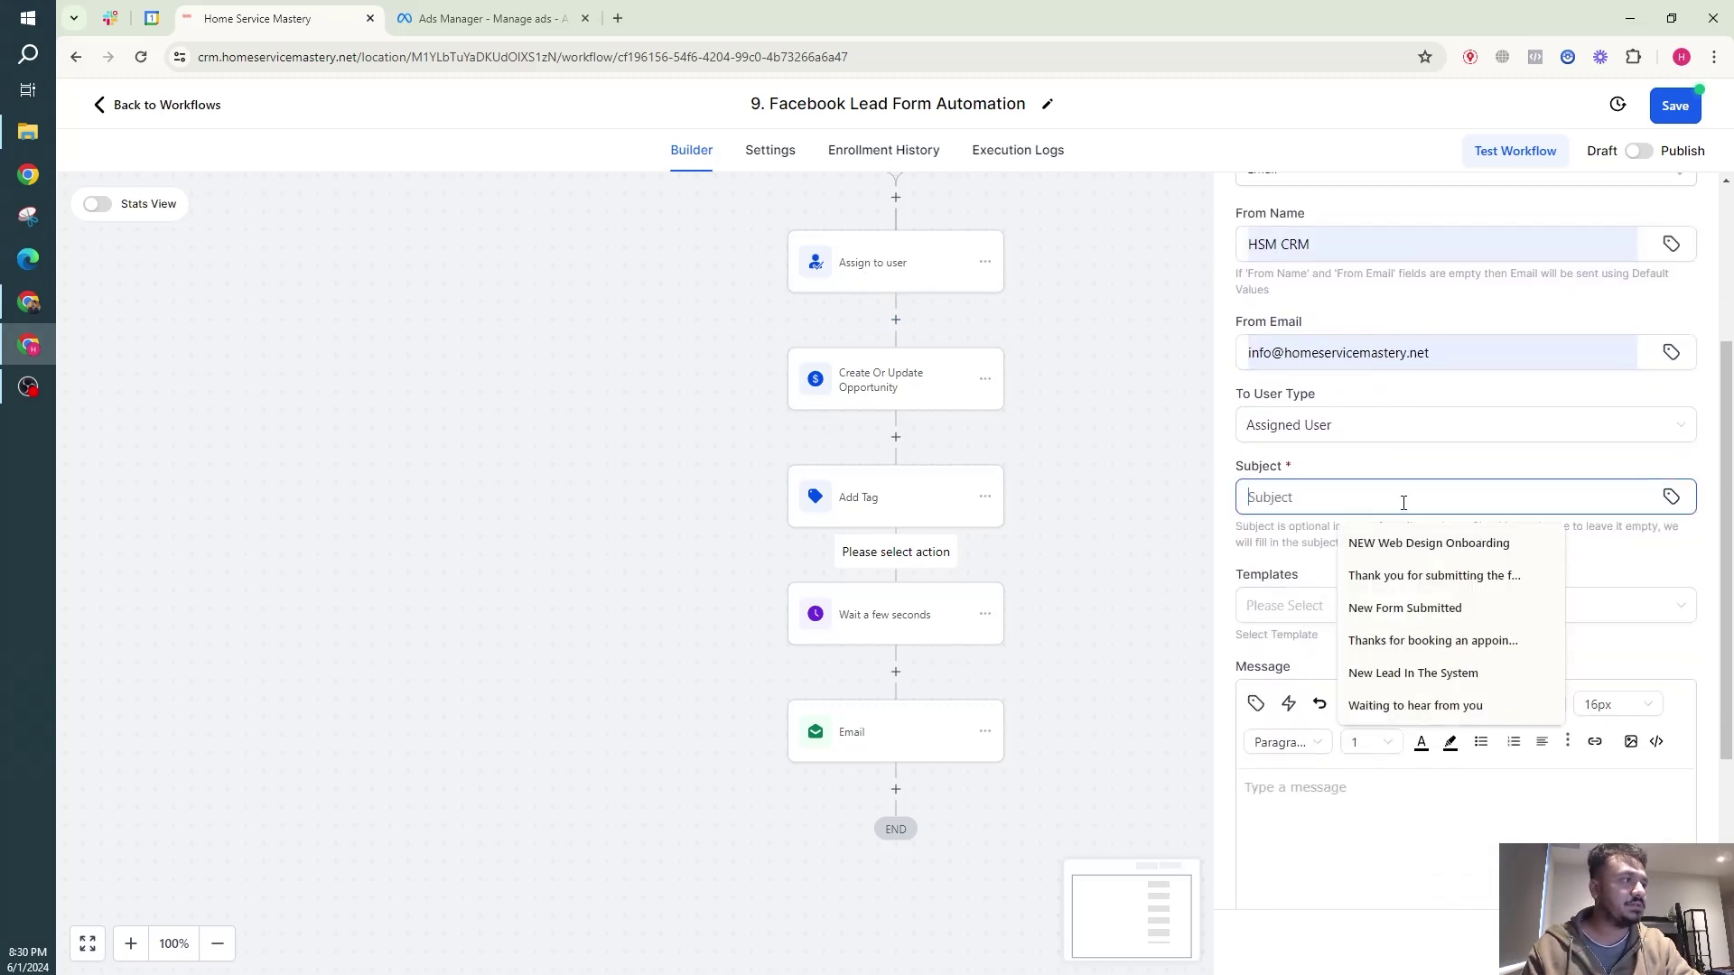
left_click(1433, 640)
left_click(1414, 673)
Step: Write the notification message "Hi, there is a new lead from Facebook Ad." followed by the labels "Name:", "Email:" and "Phone Number:" on separate lines
scroll(1362, 654, "down", 3)
left_click(1360, 614)
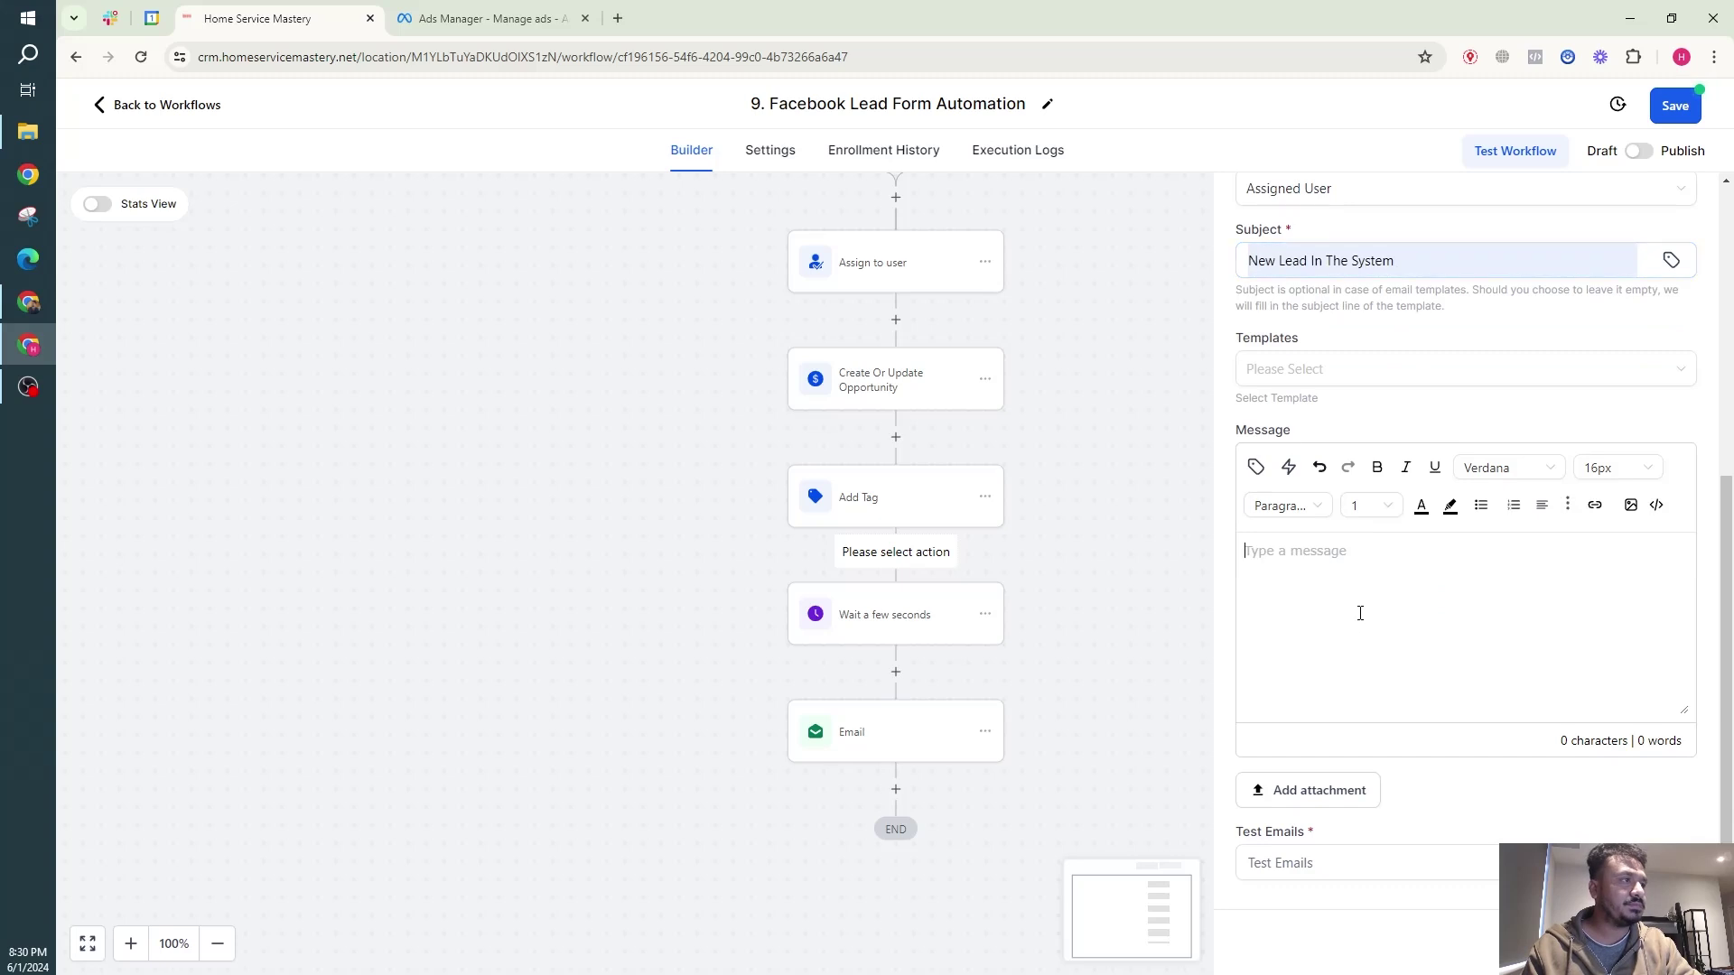
type("Hi, there is a")
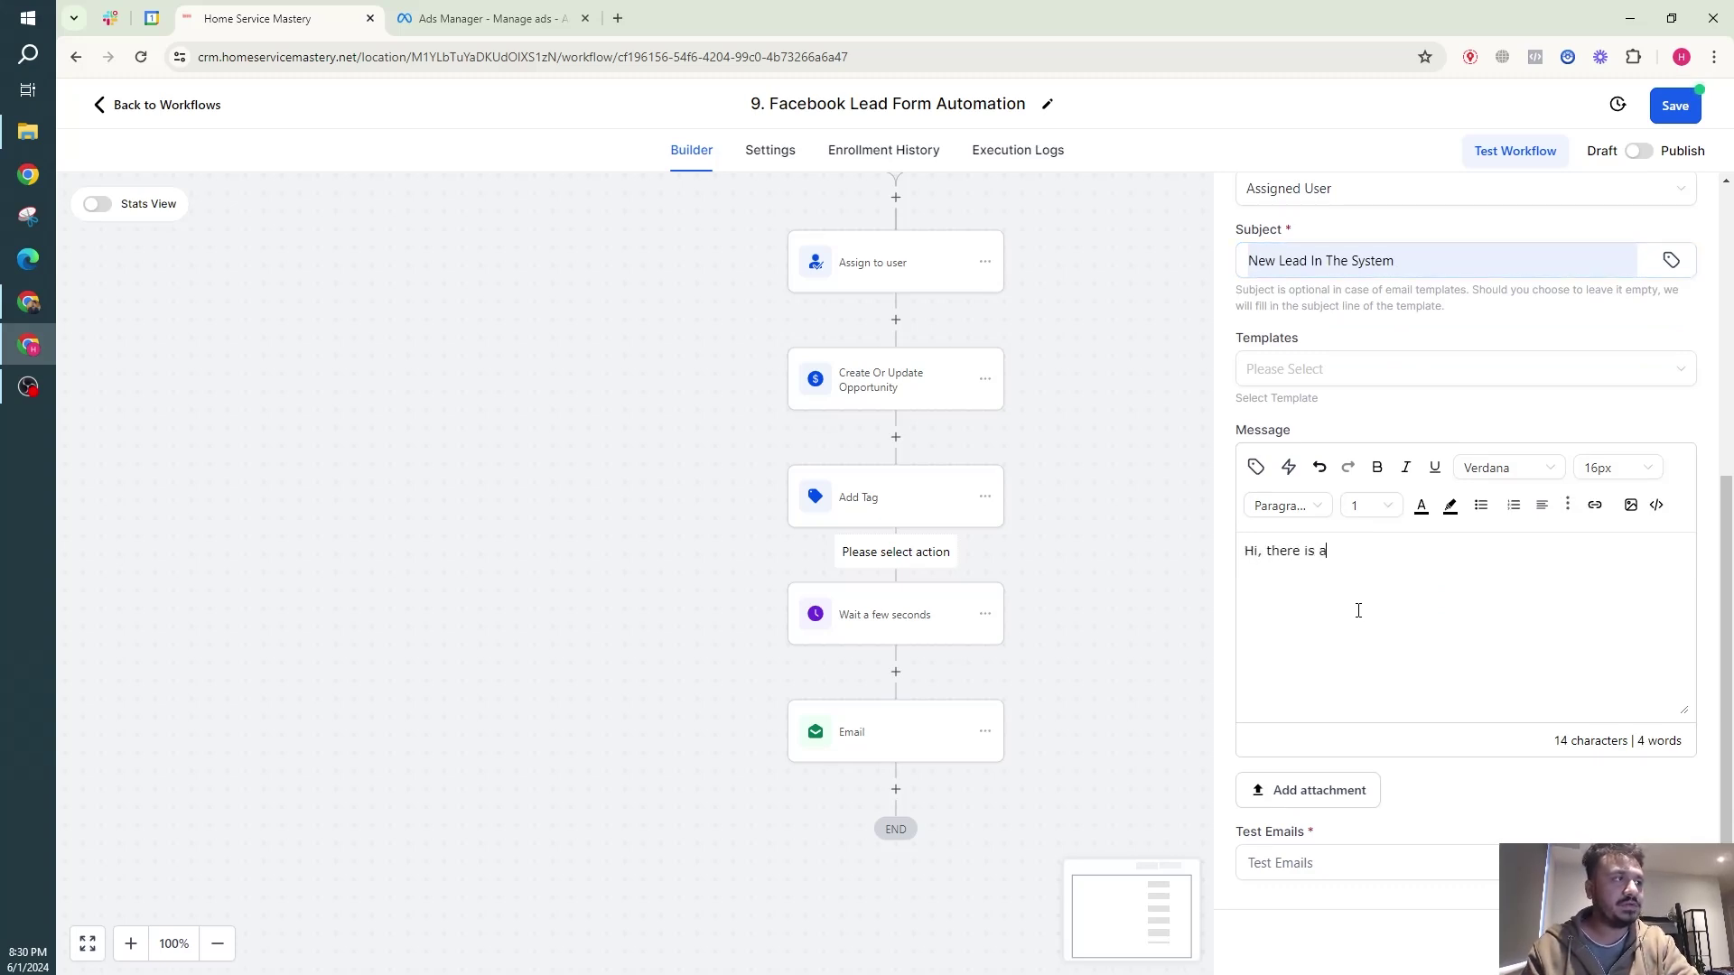
type(" new lead from")
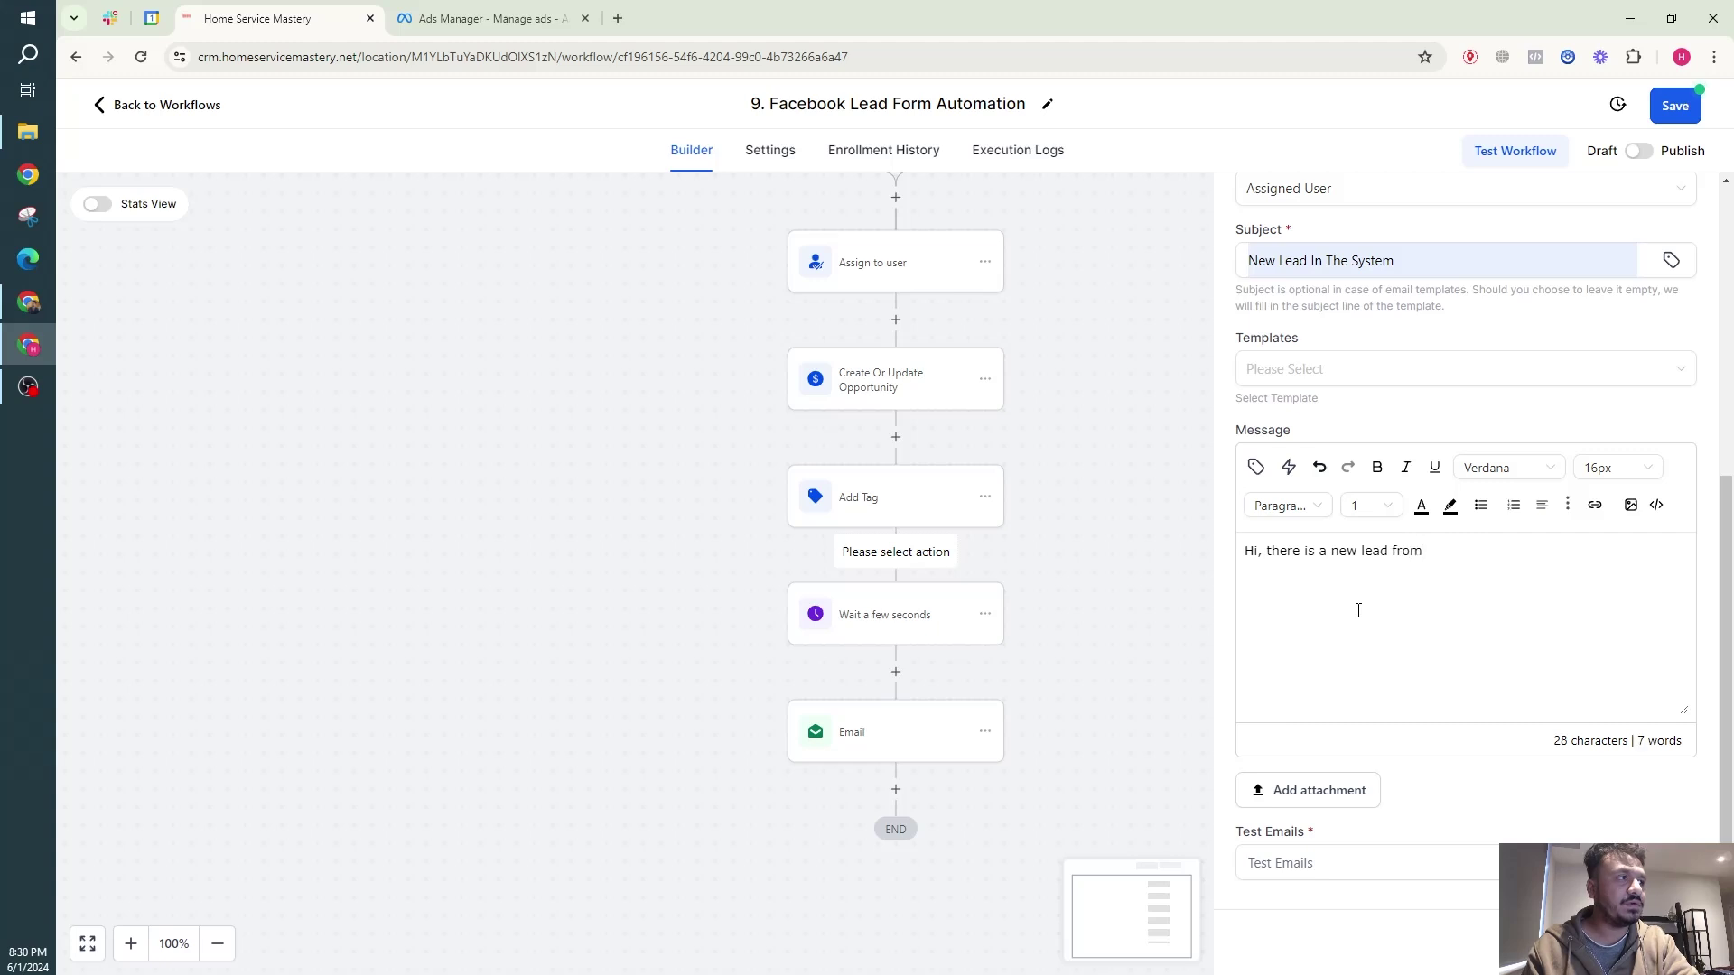
type(" Facebook AD.")
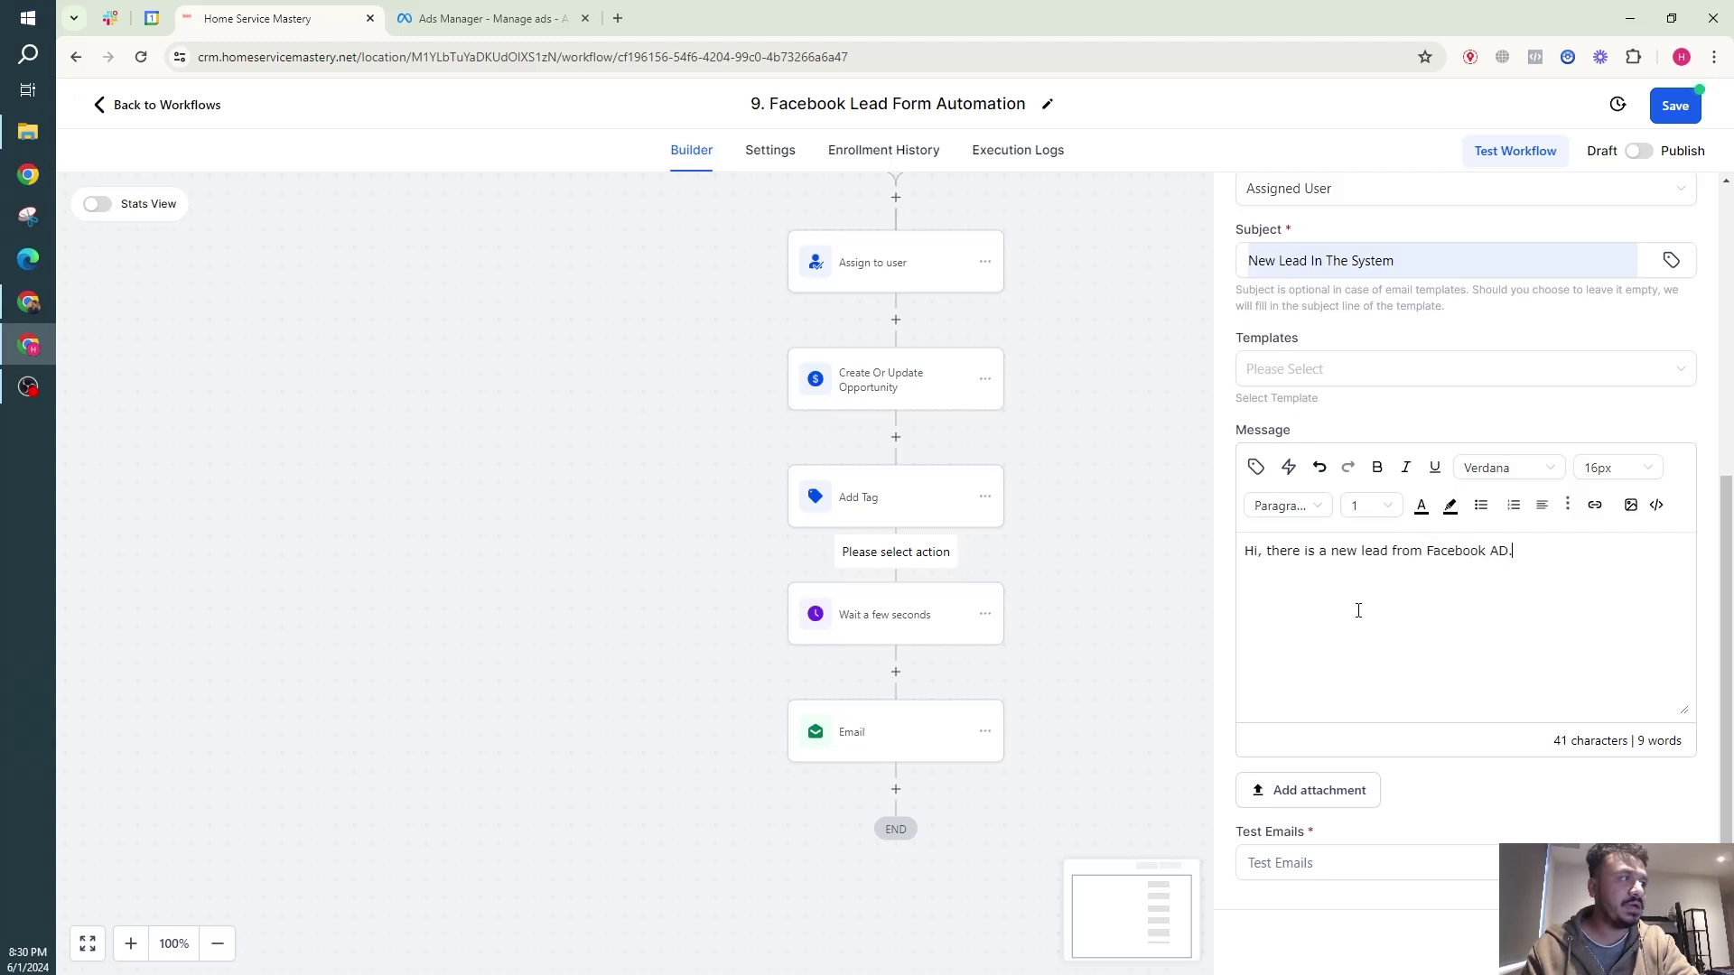
key("BackSpace")
key("BackSpace")
type("d.")
key("Return")
type("Name:")
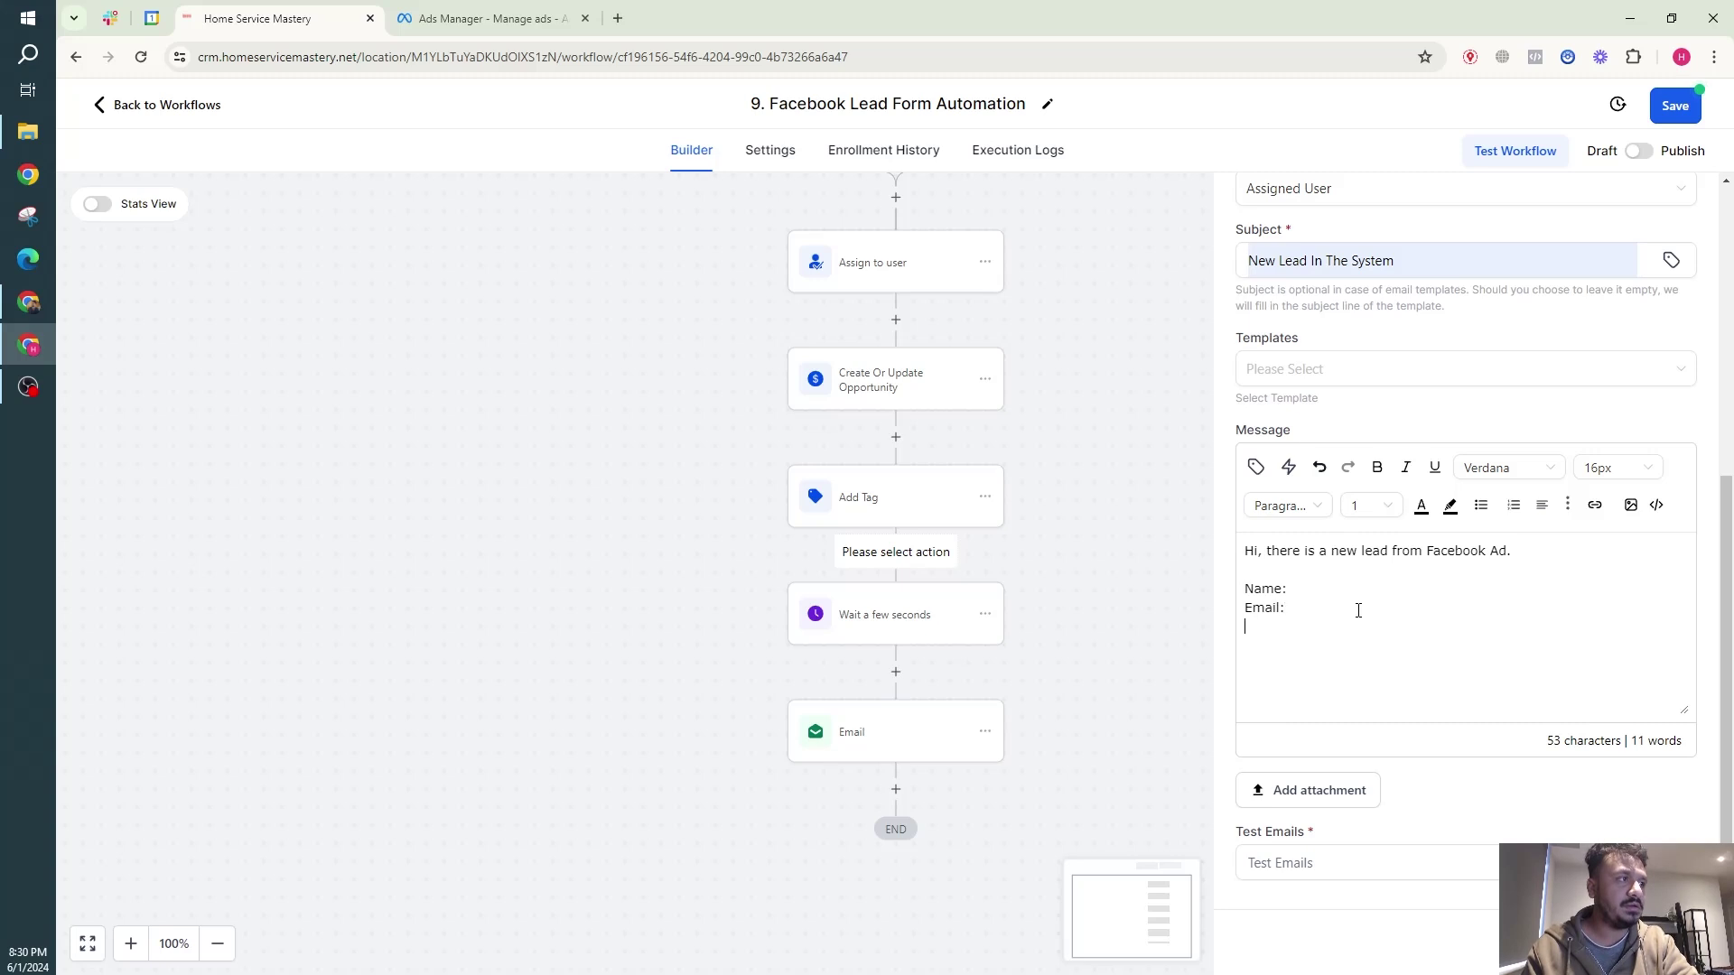
type(" NU")
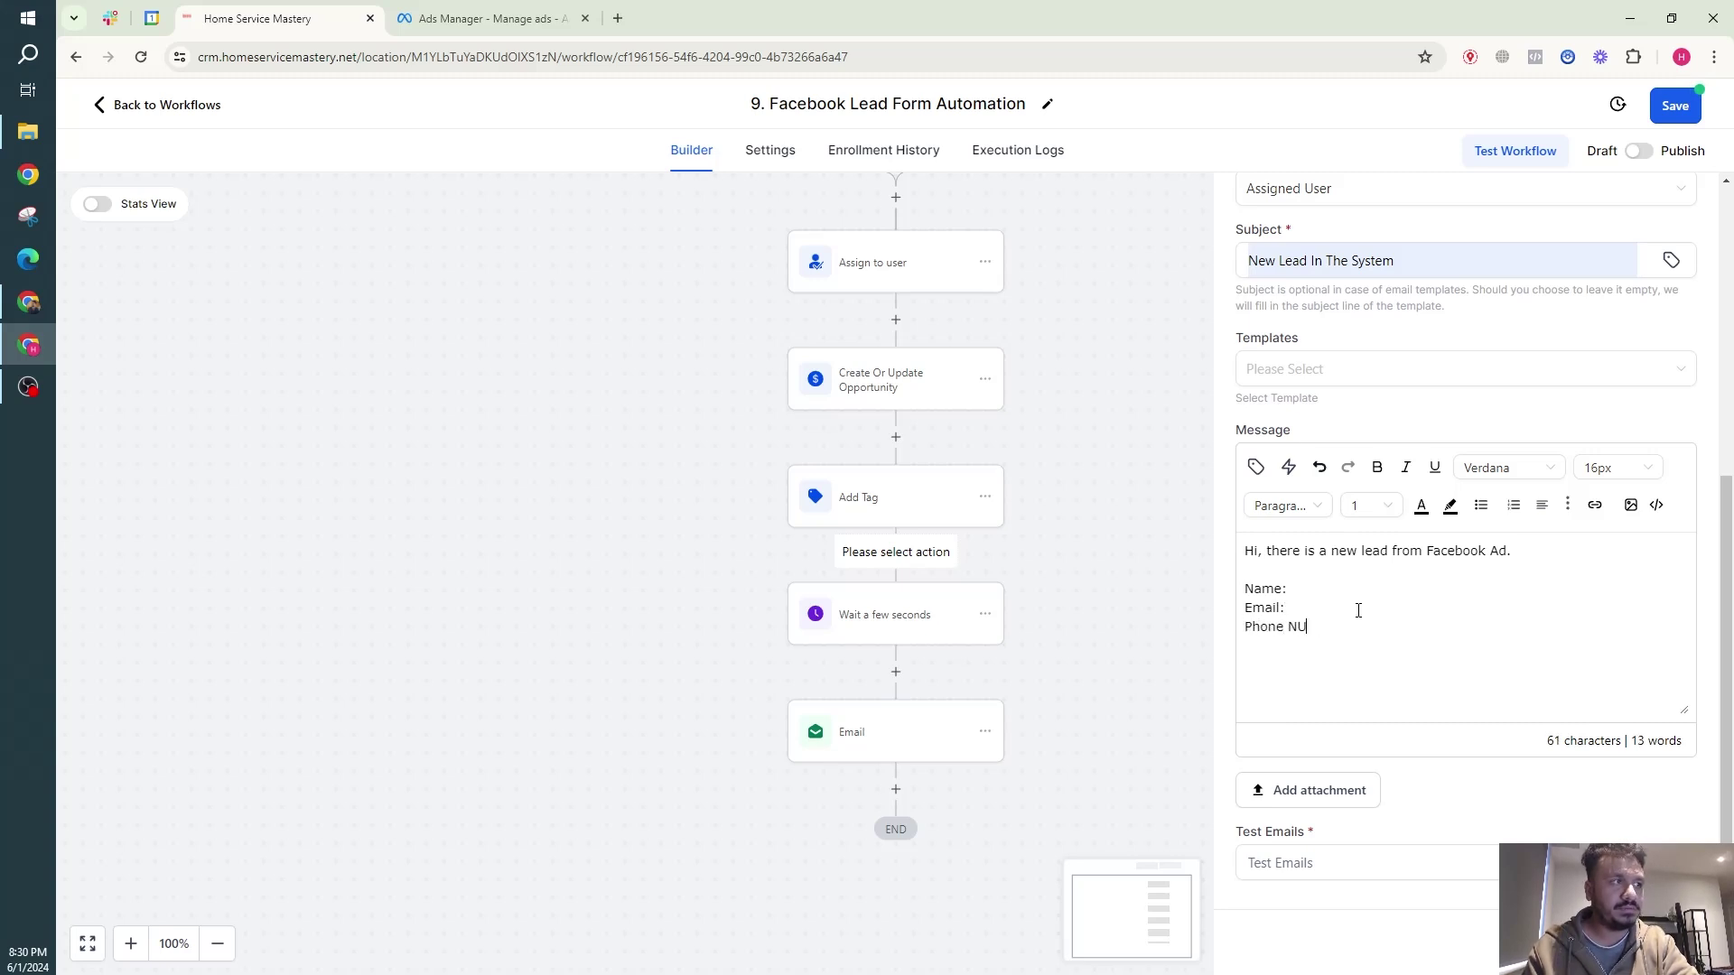
type("mber:")
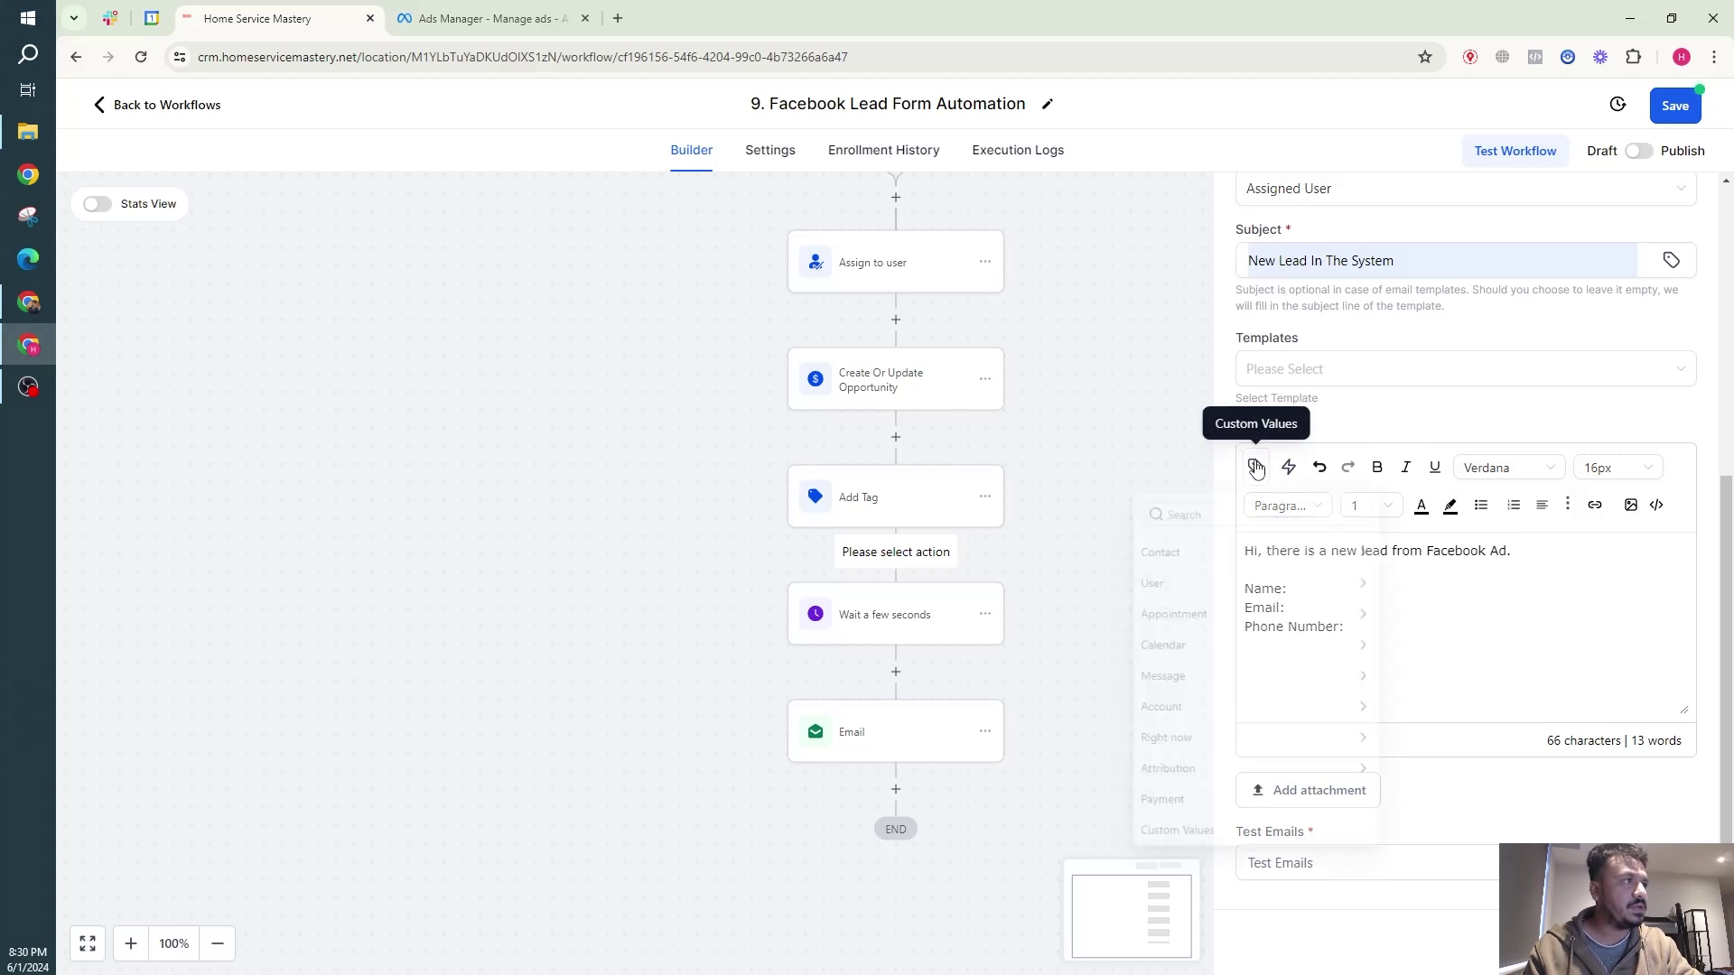
Step: Insert the contact's full name, email and phone variables after their matching labels in the notification message
left_click(1256, 467)
left_click(1238, 562)
left_click(1322, 588)
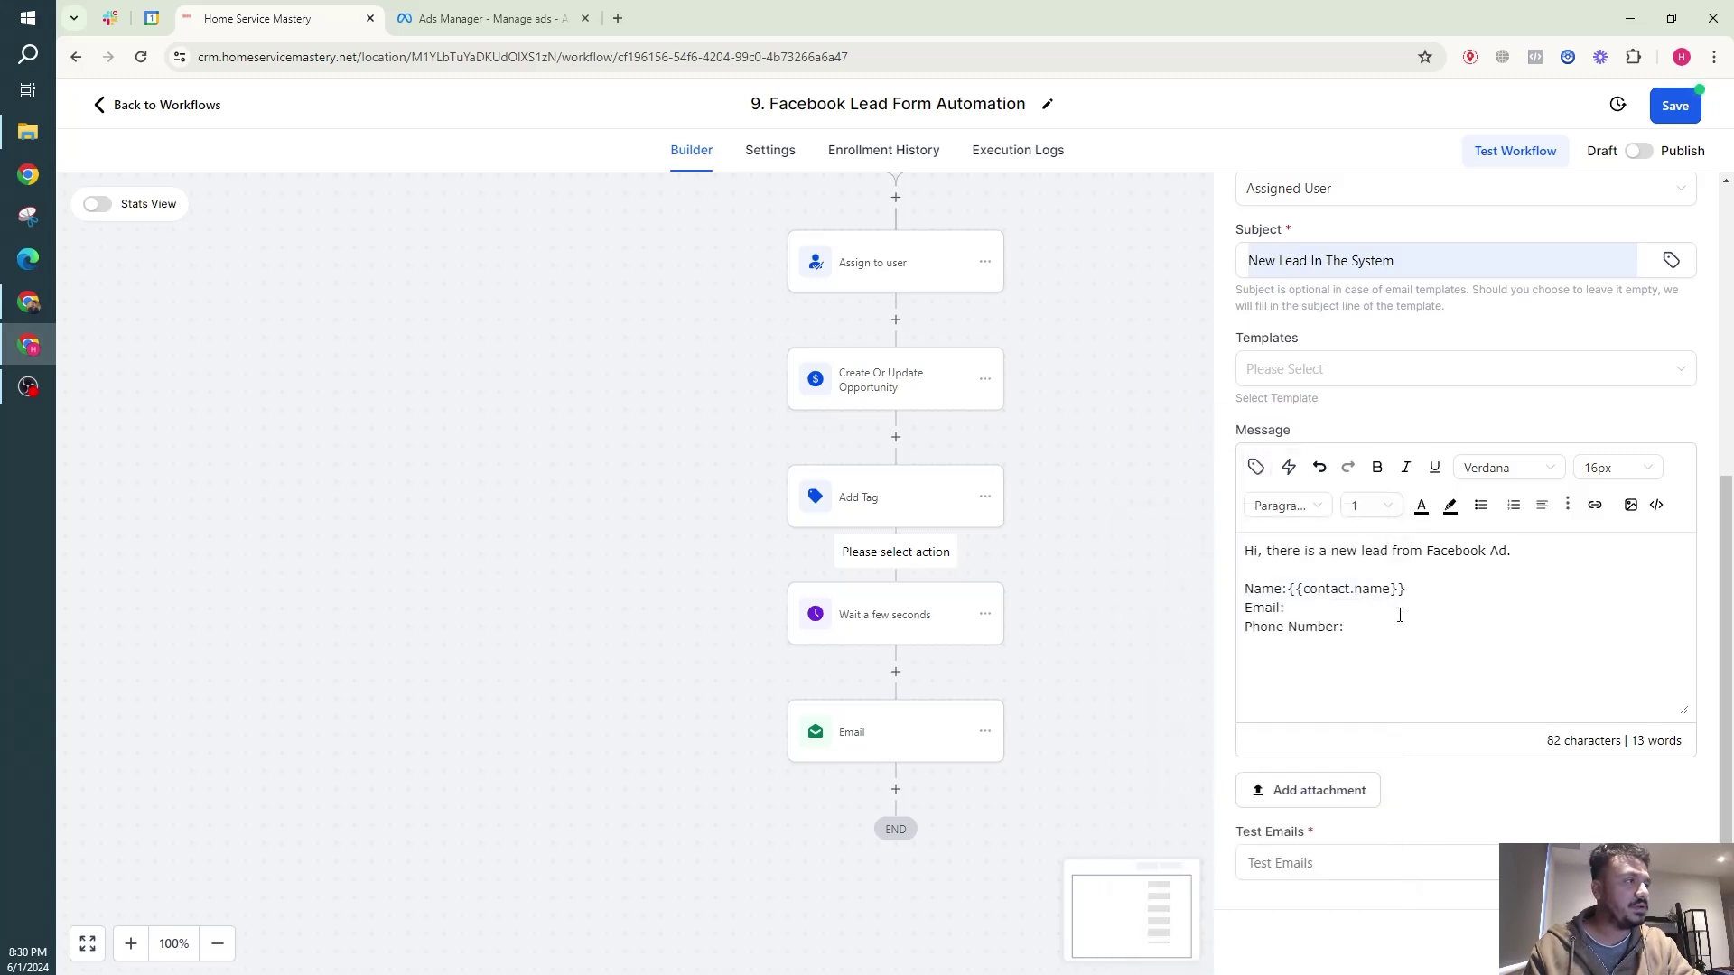
left_click(1255, 467)
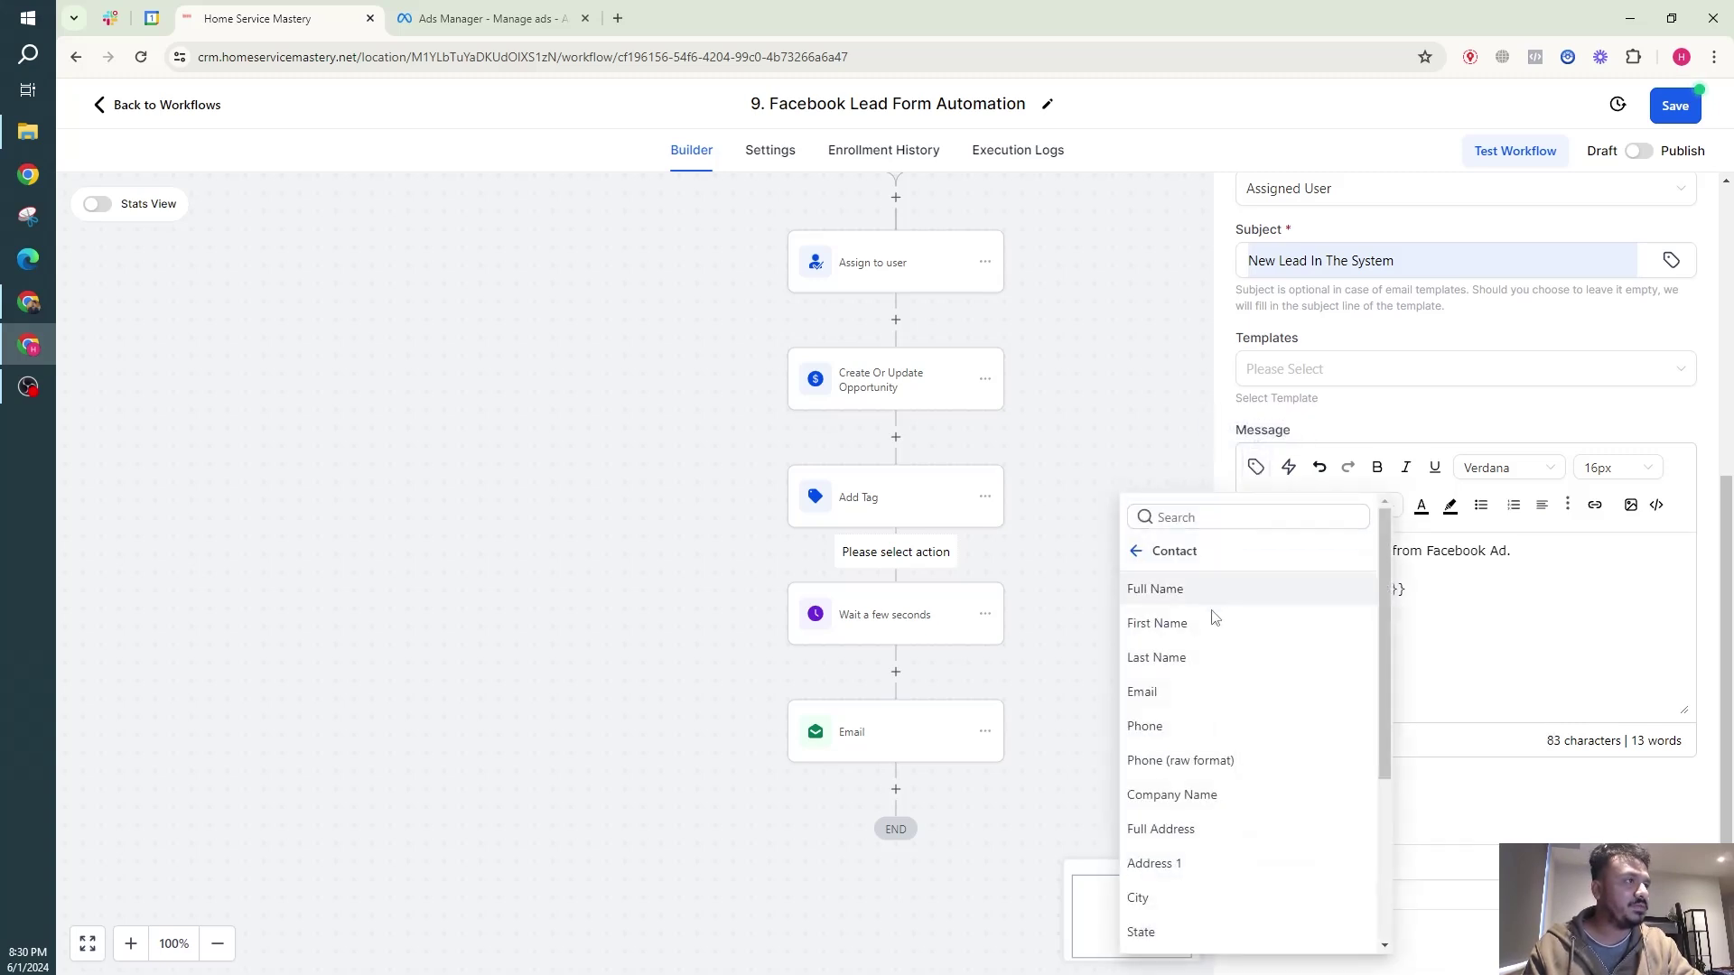
left_click(1204, 691)
left_click(1256, 467)
left_click(1238, 562)
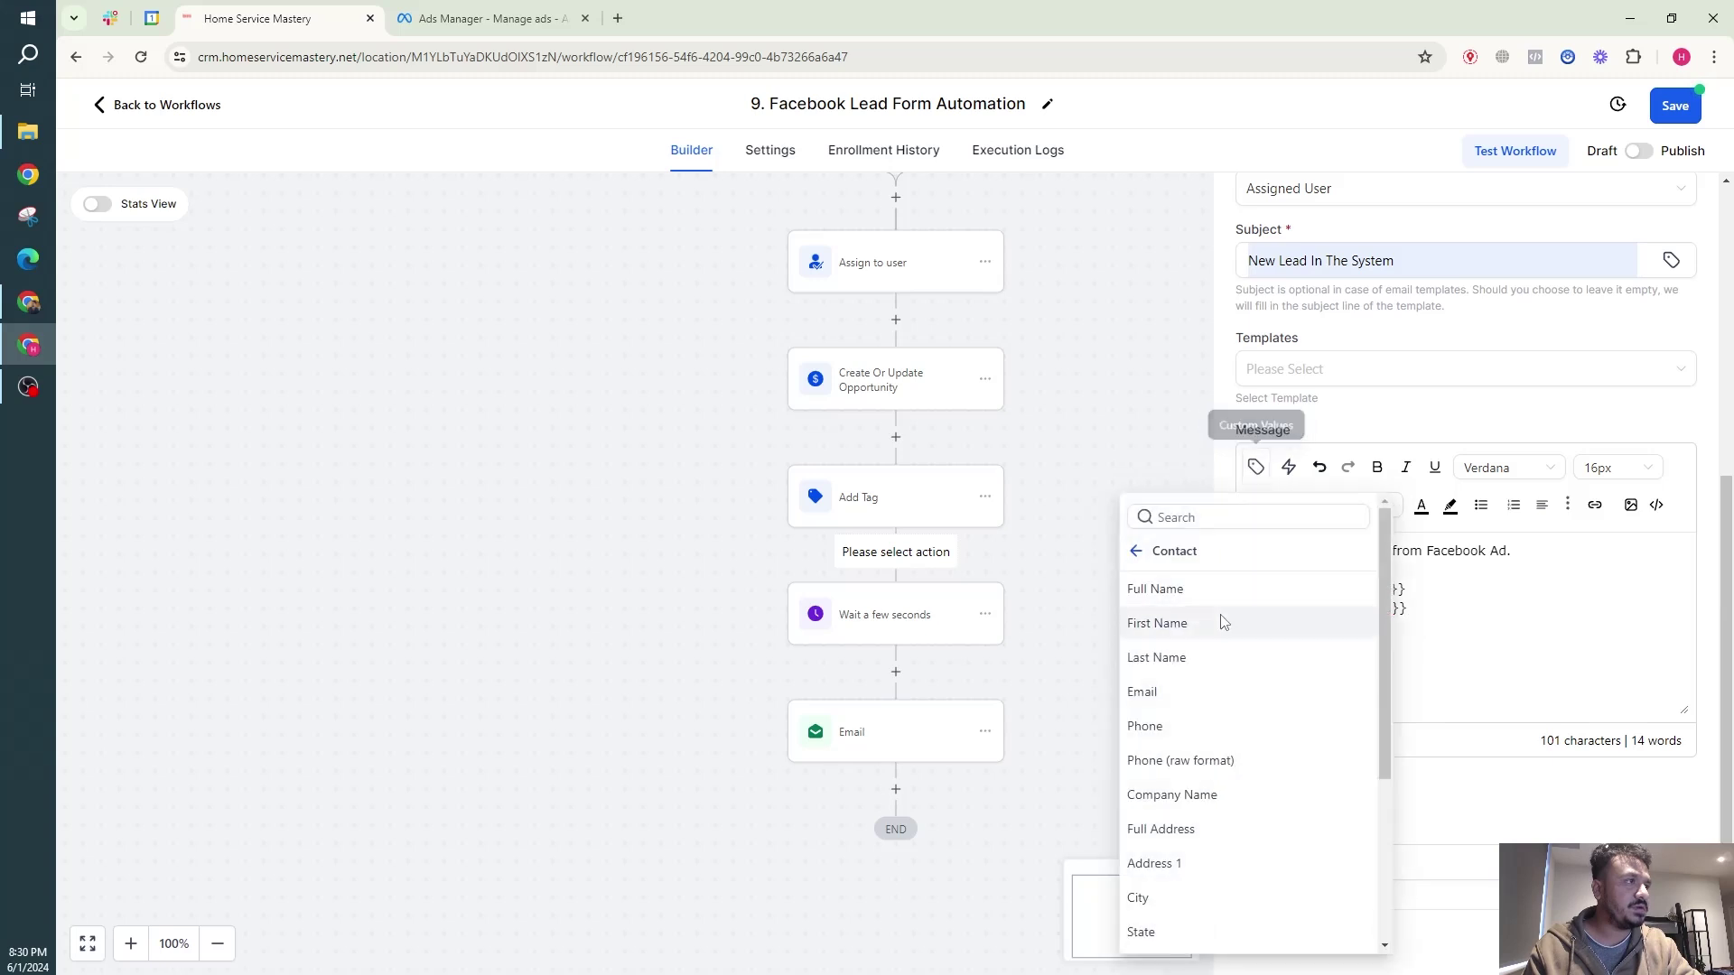
left_click(1212, 724)
Step: Close the notification message with "Best" and "CRM" on separate lines and save the action
key("Return")
key("Return")
type("Best")
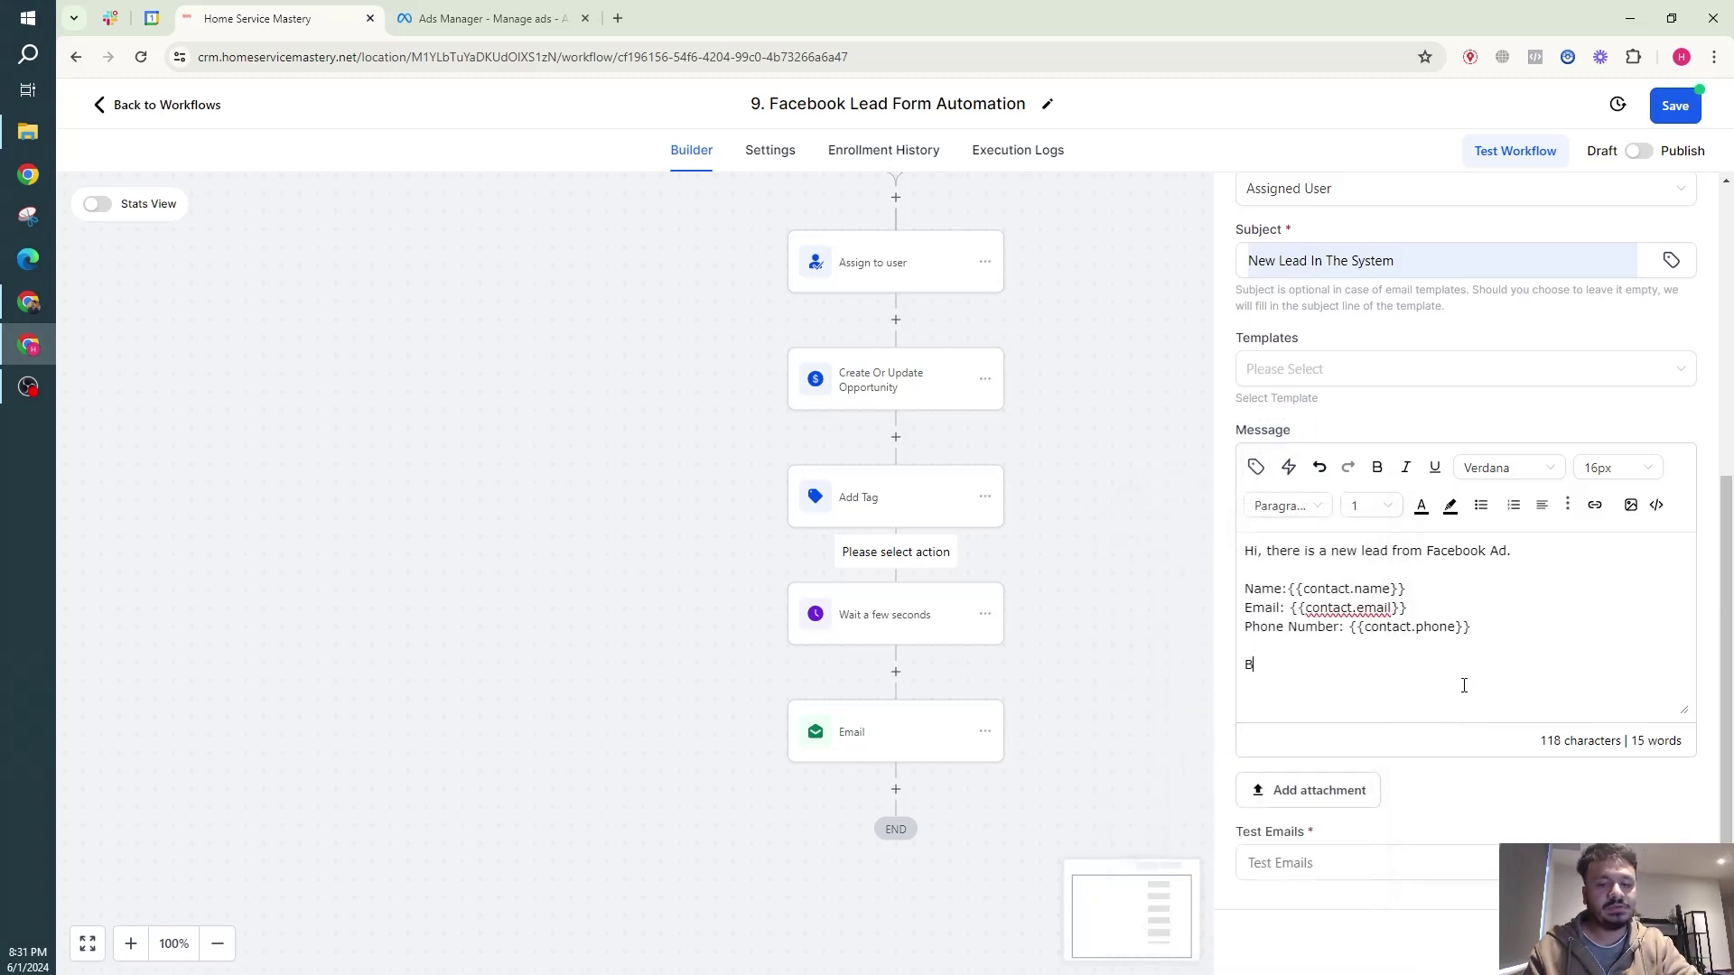
key("Return")
type("HC")
key("BackSpace")
key("BackSpace")
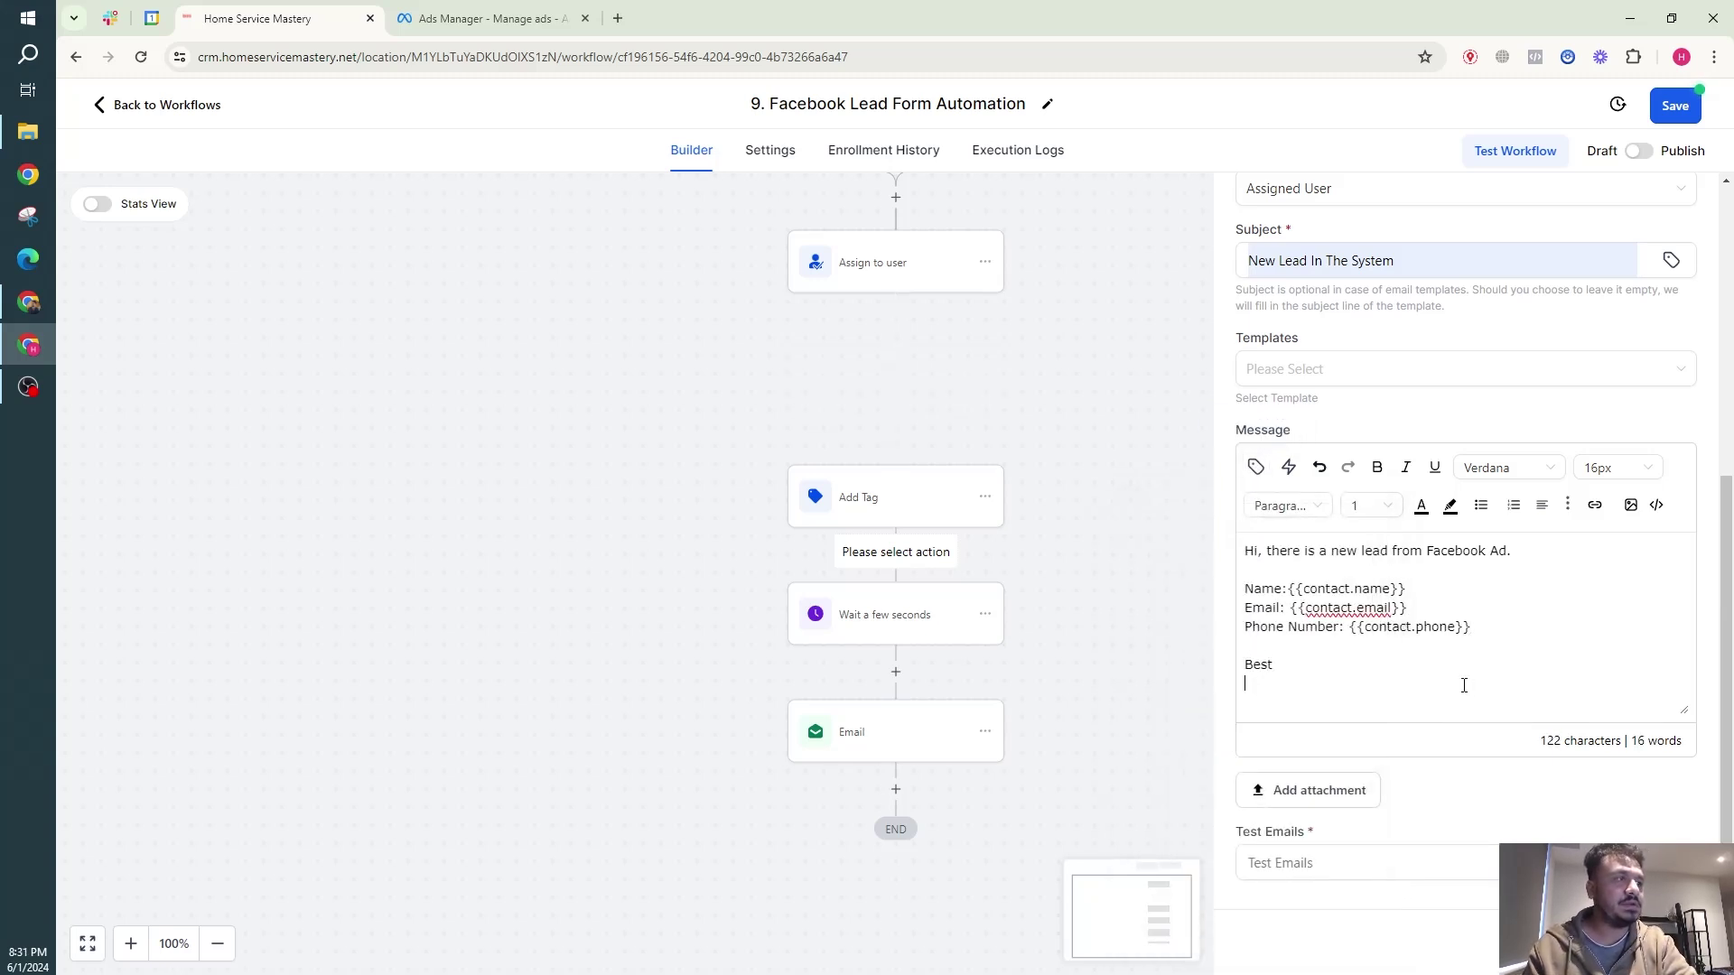
type("CRM")
left_click(1653, 944)
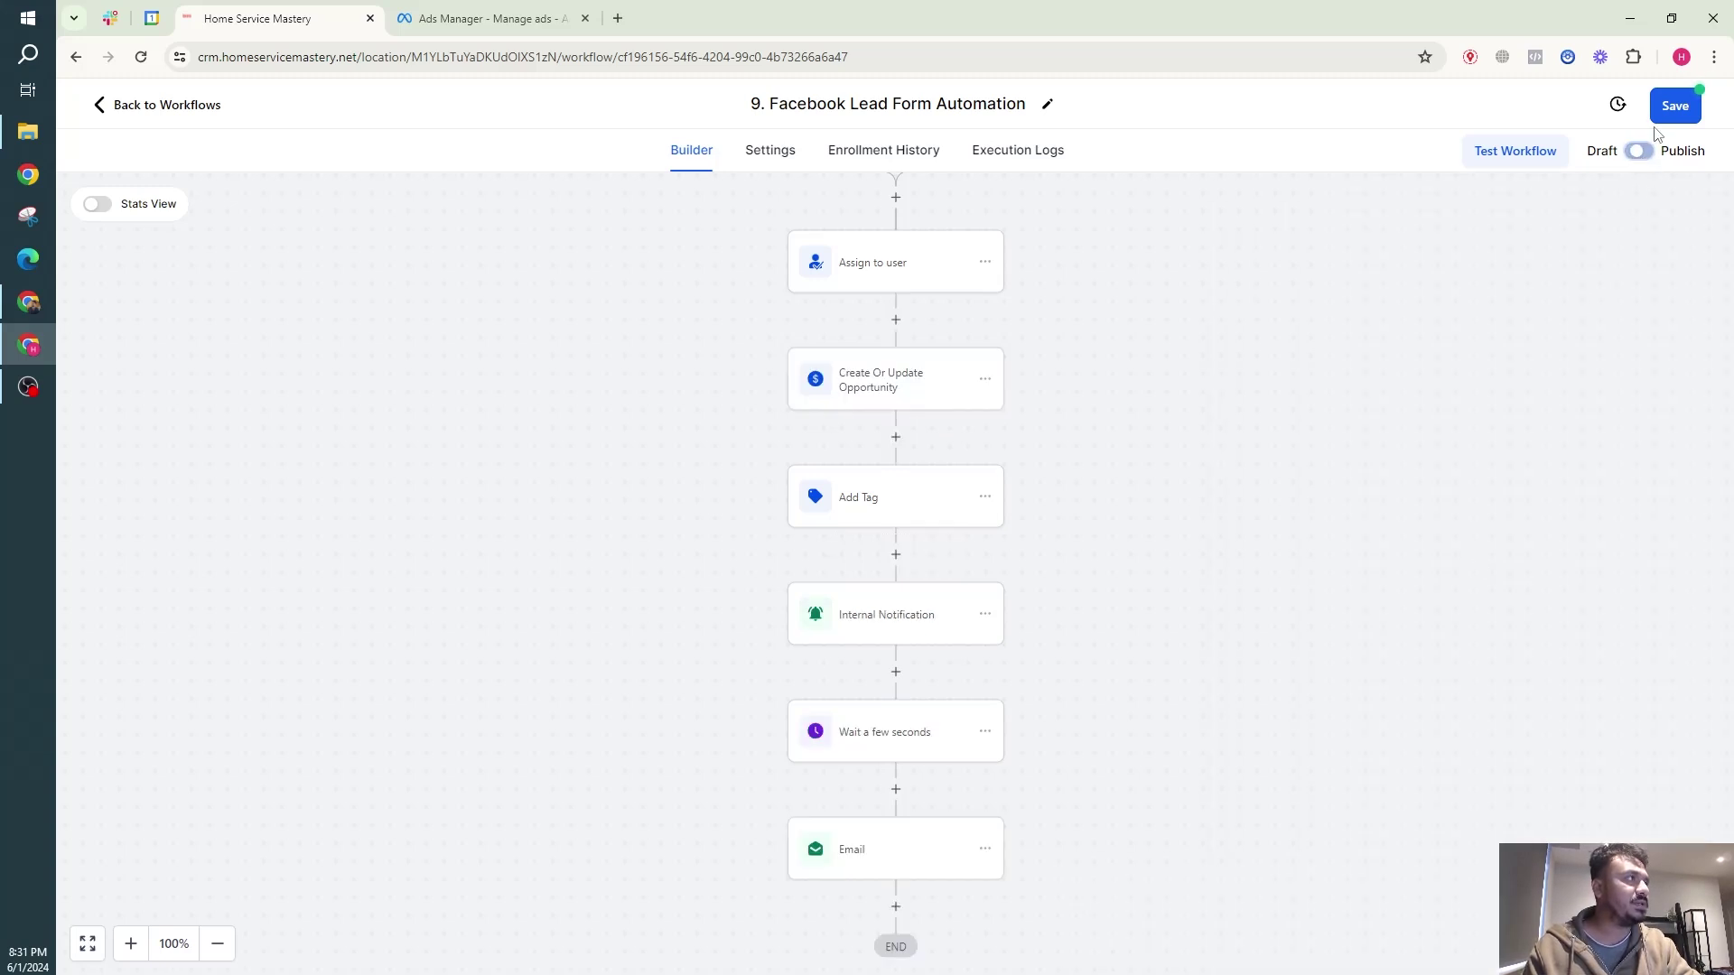
Step: Switch the workflow from draft to published and save it
left_click(1639, 151)
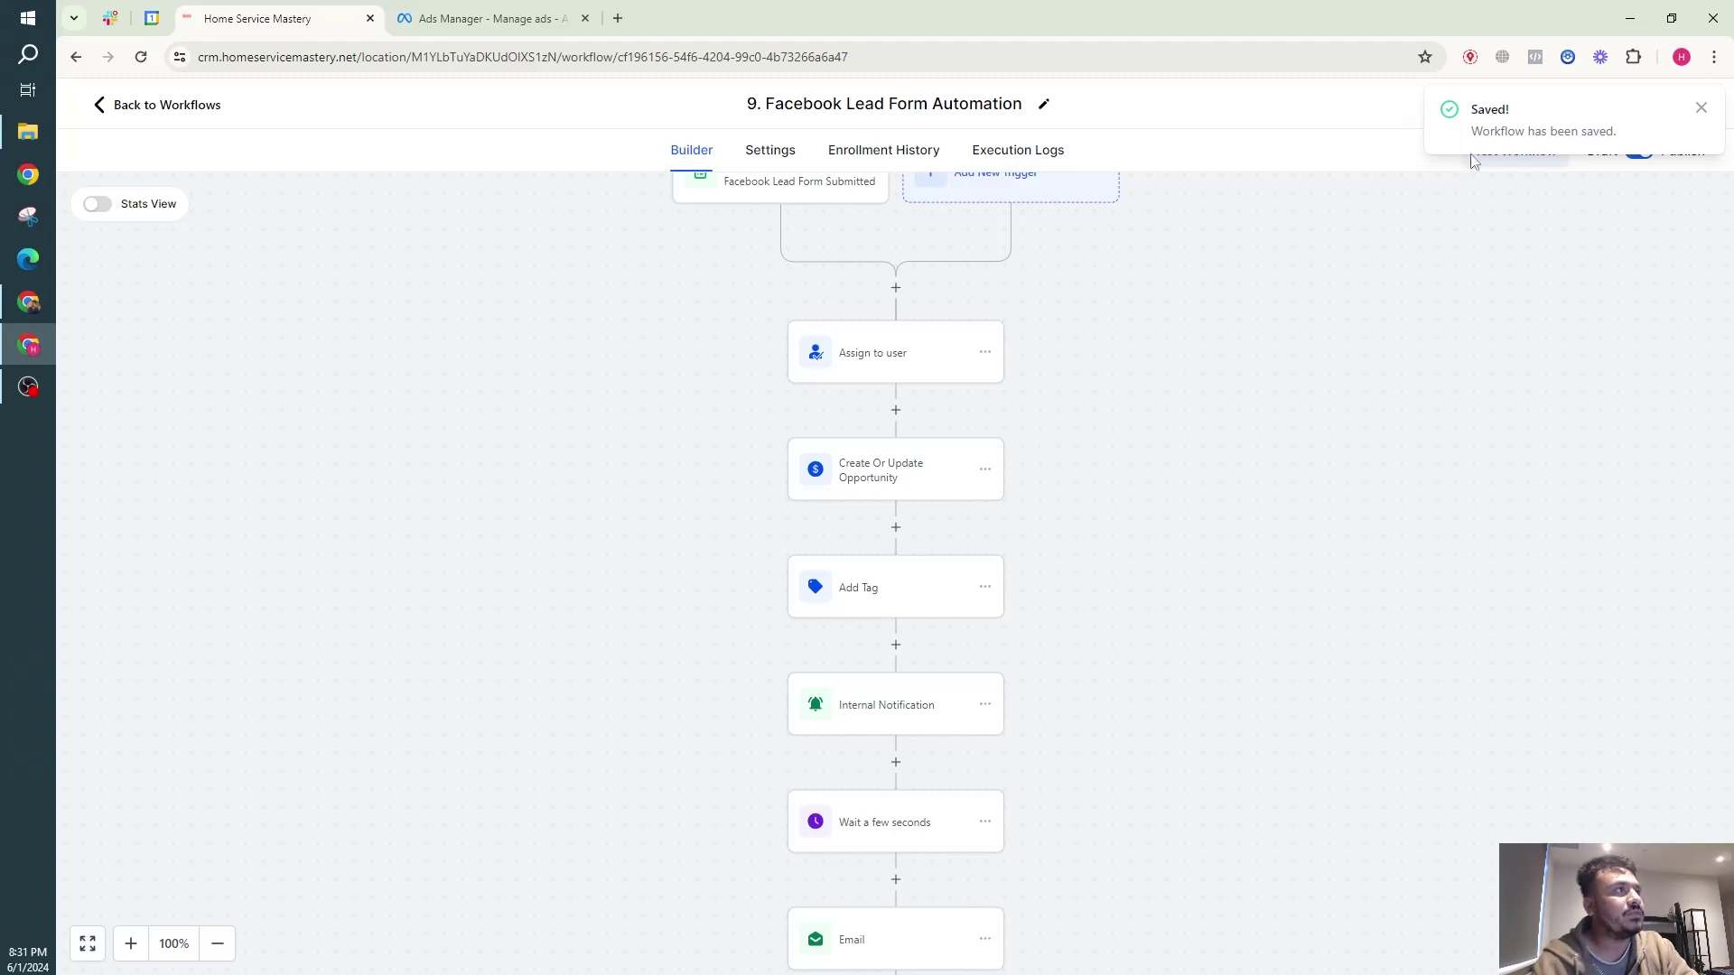
left_click(1701, 107)
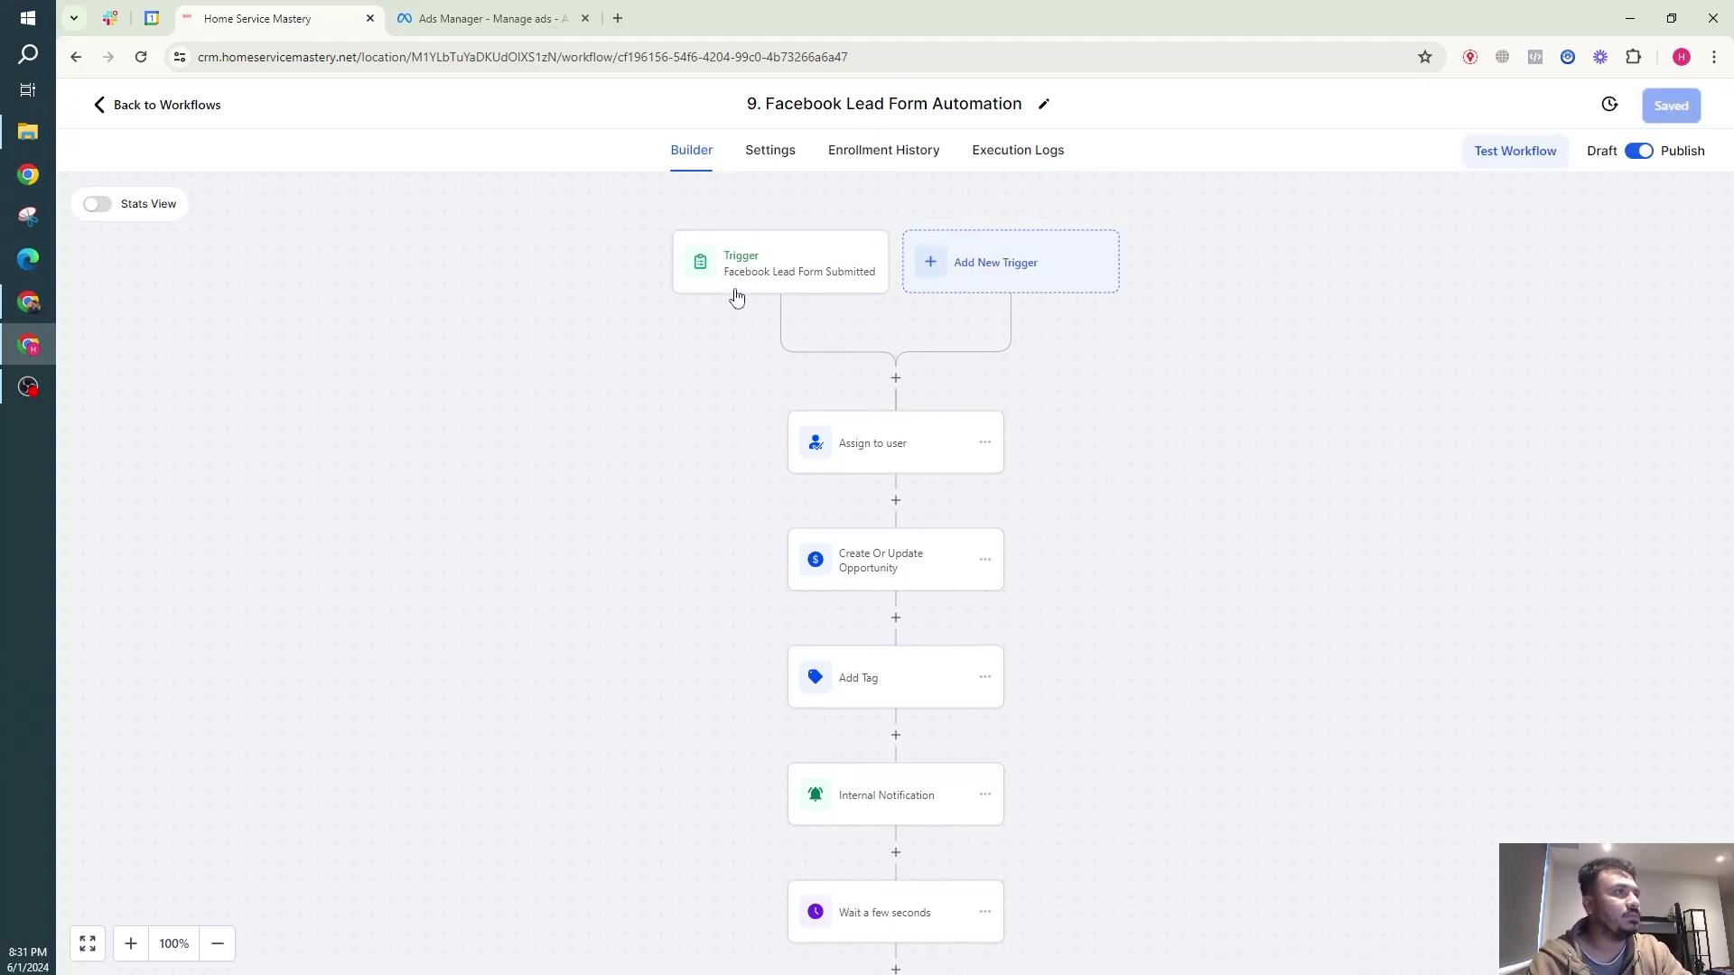